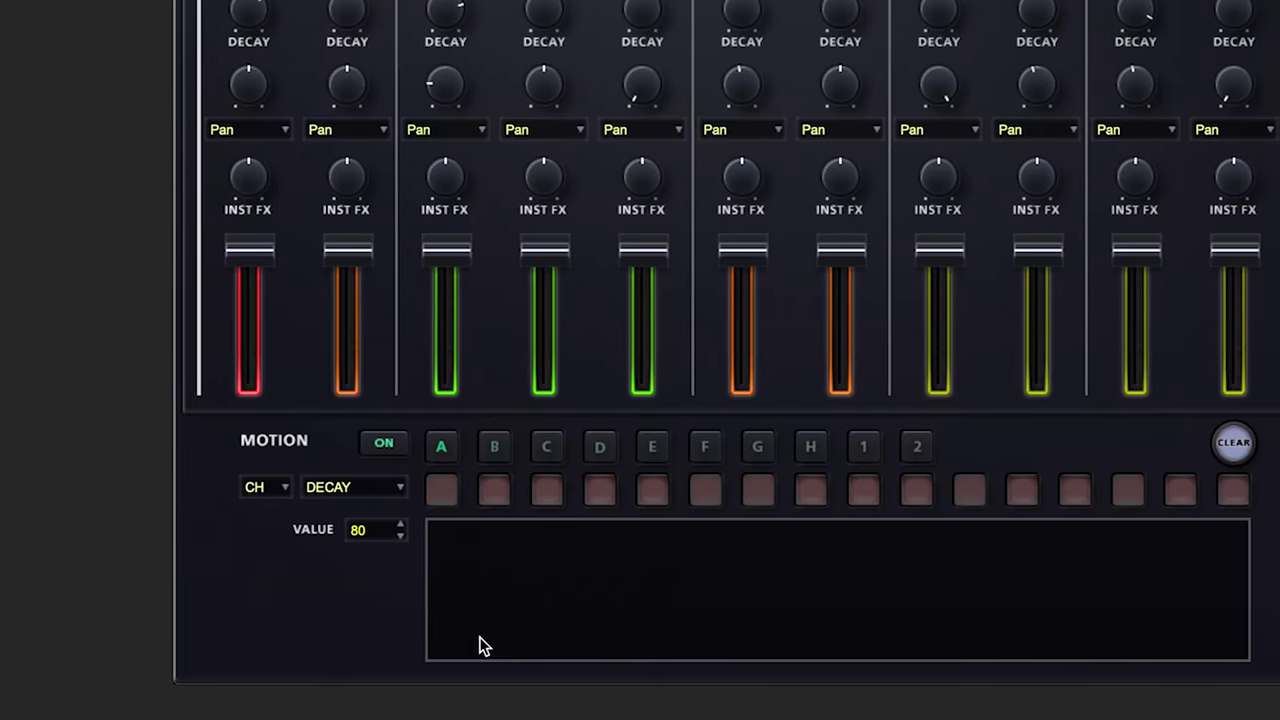
Step: Draw motion values across steps 2–15 and turn on four closed hi-hat steps, starting at step 3
mouse_move(480, 645)
mouse_down()
mouse_move(519, 638)
mouse_move(705, 525)
mouse_move(783, 646)
mouse_move(991, 600)
mouse_move(1013, 552)
mouse_move(1051, 590)
mouse_move(1165, 533)
mouse_up()
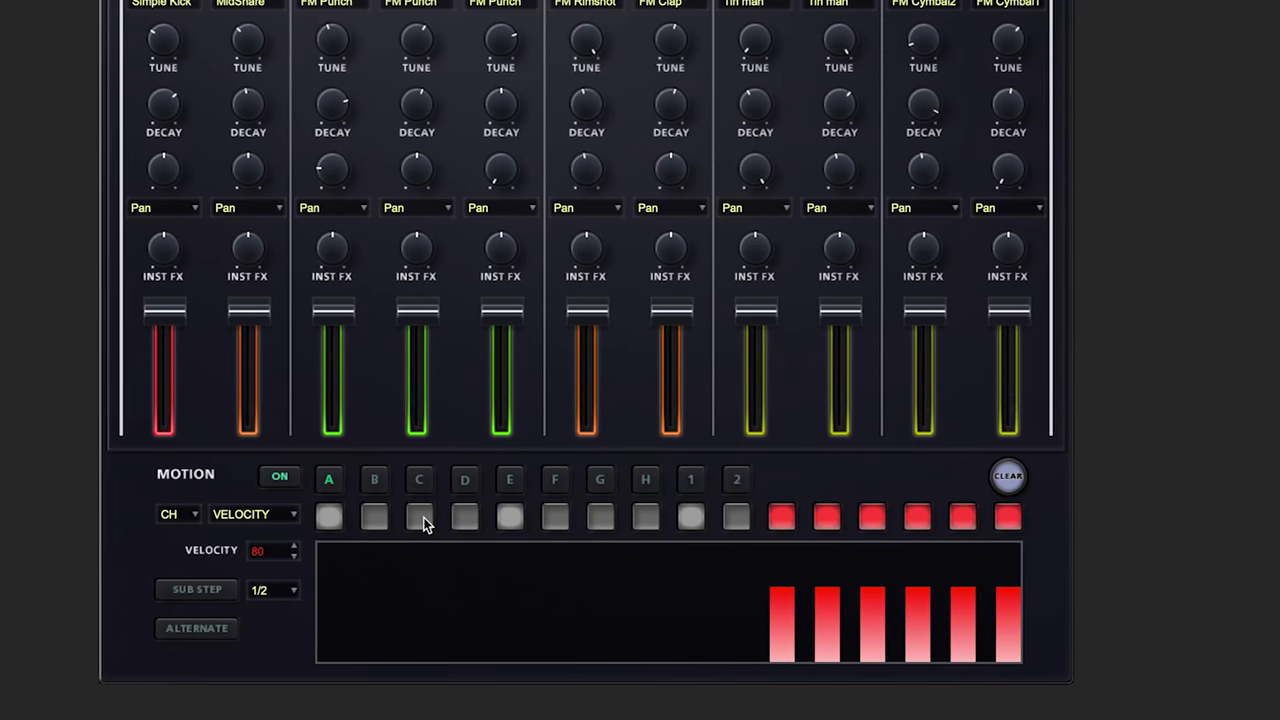
click(418, 517)
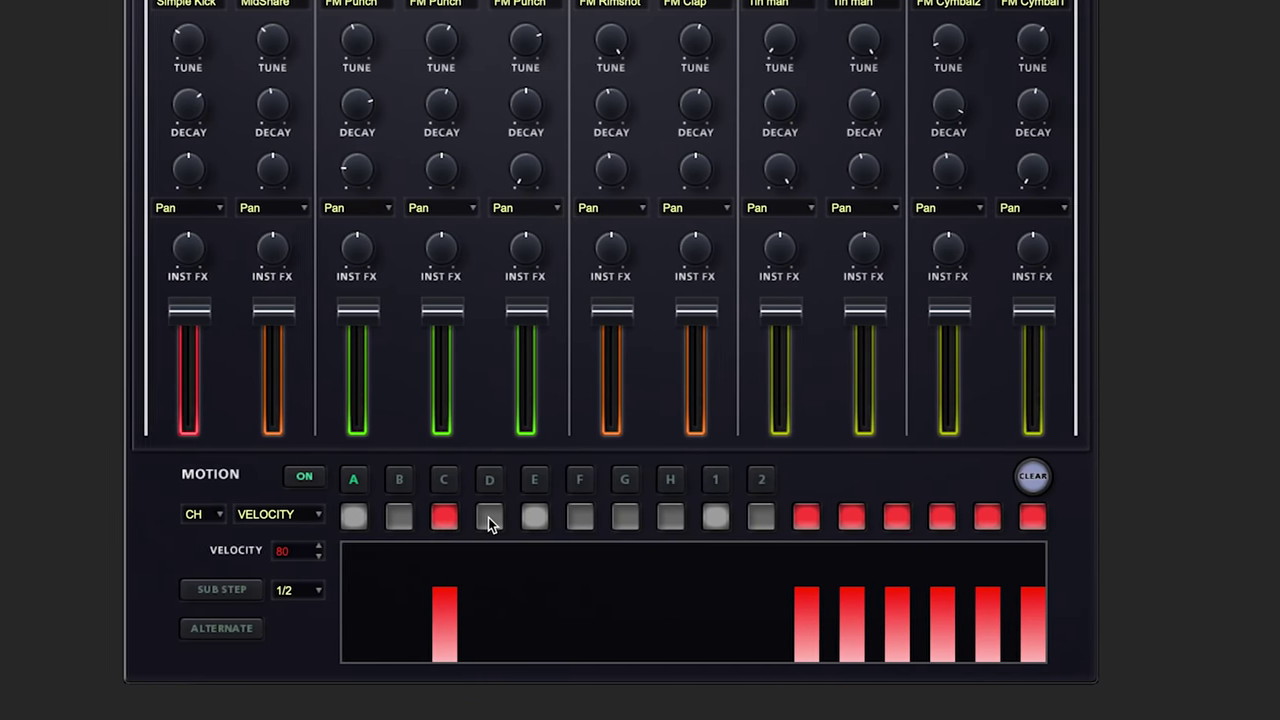
click(489, 517)
click(580, 517)
click(625, 517)
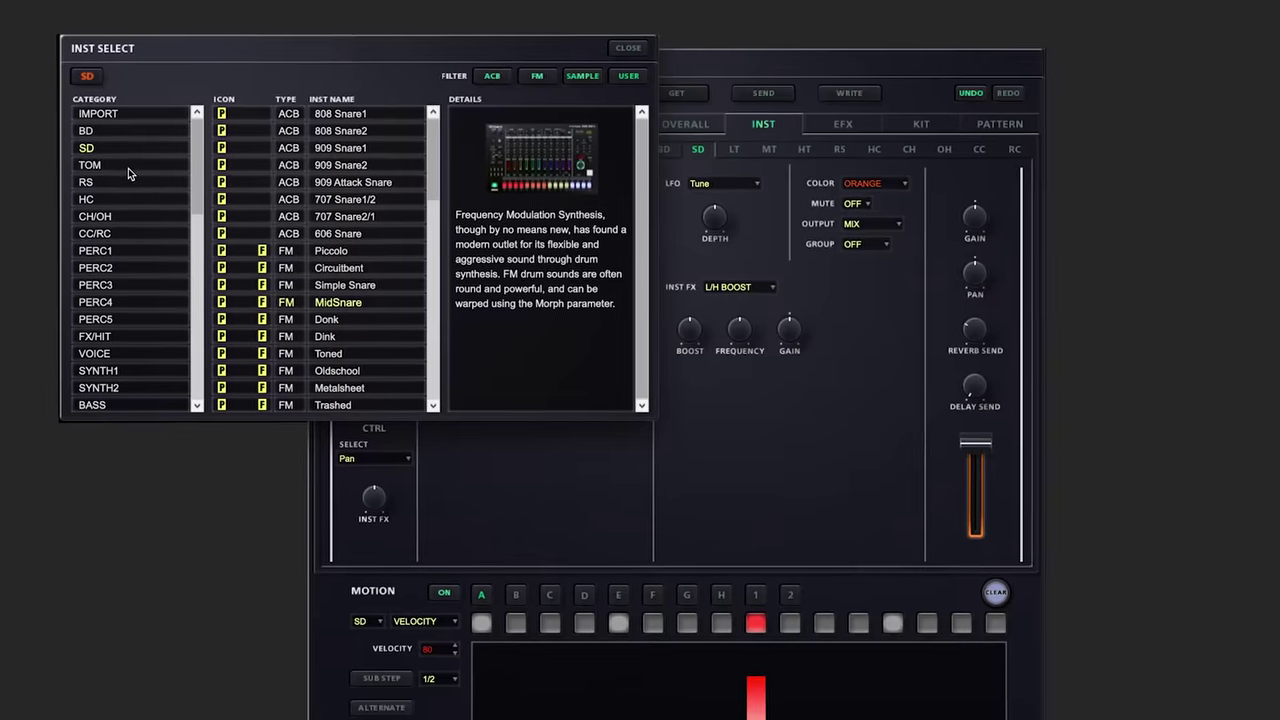
Step: Browse the rim shot and snare drum categories, hiding ACB and FM instruments from the list
click(128, 166)
click(146, 186)
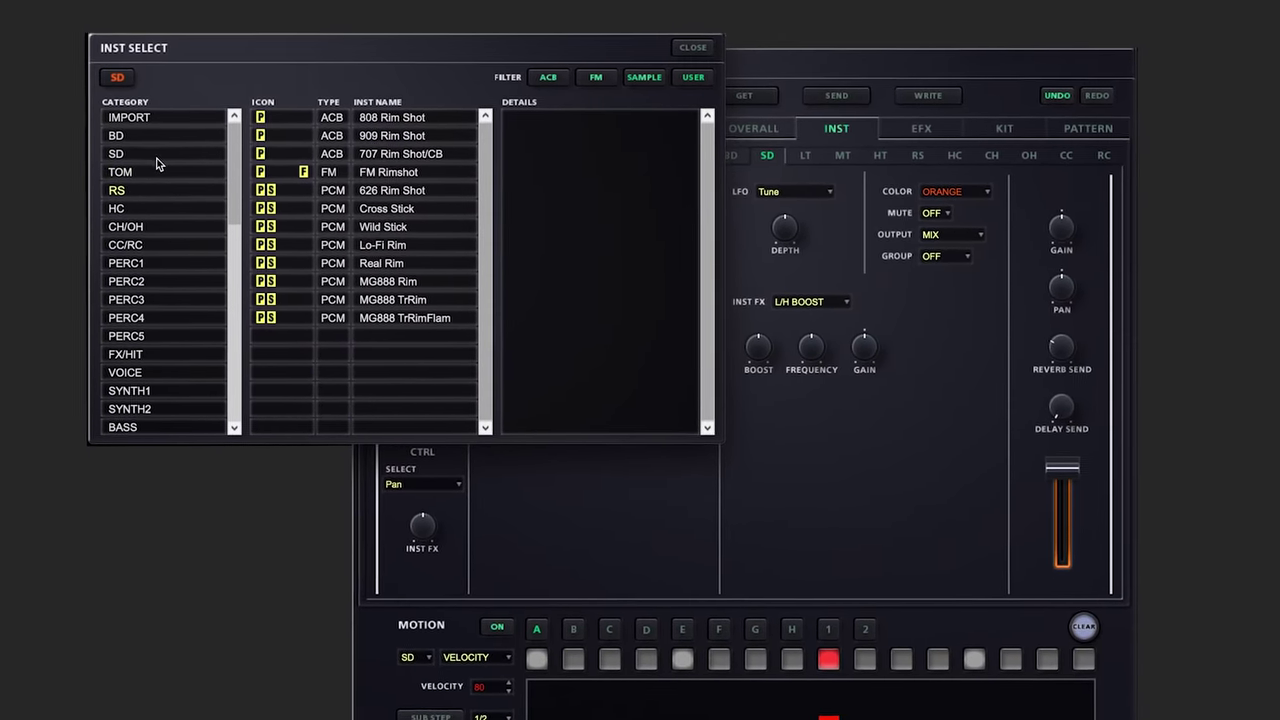
click(160, 155)
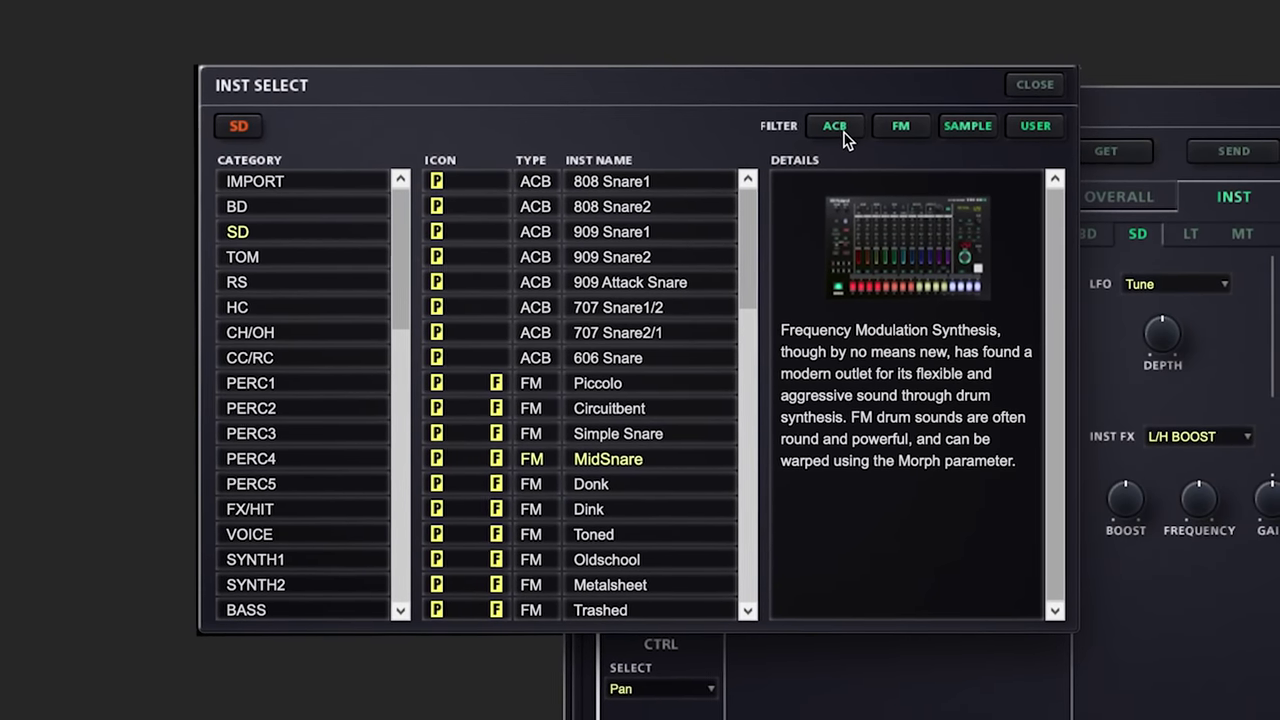
click(843, 136)
click(903, 134)
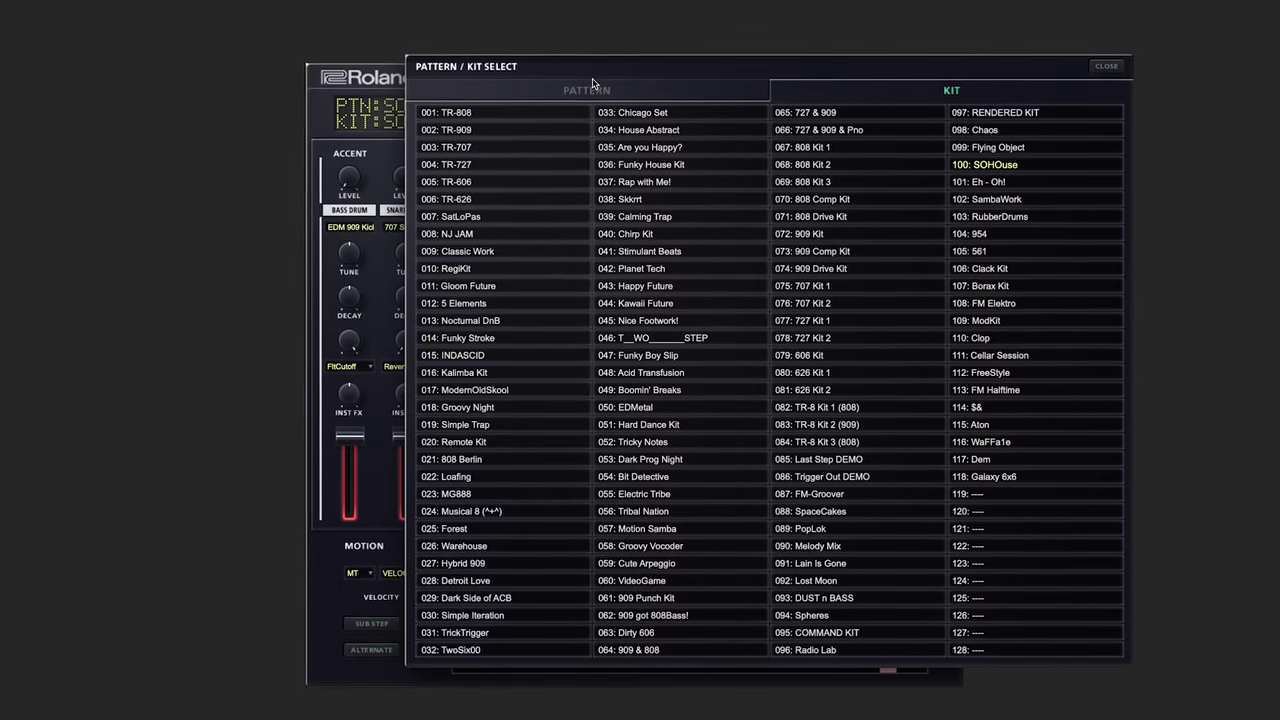
Step: Switch between the pattern and kit lists, then retoggle the FM and sample instrument filters
click(590, 88)
click(888, 90)
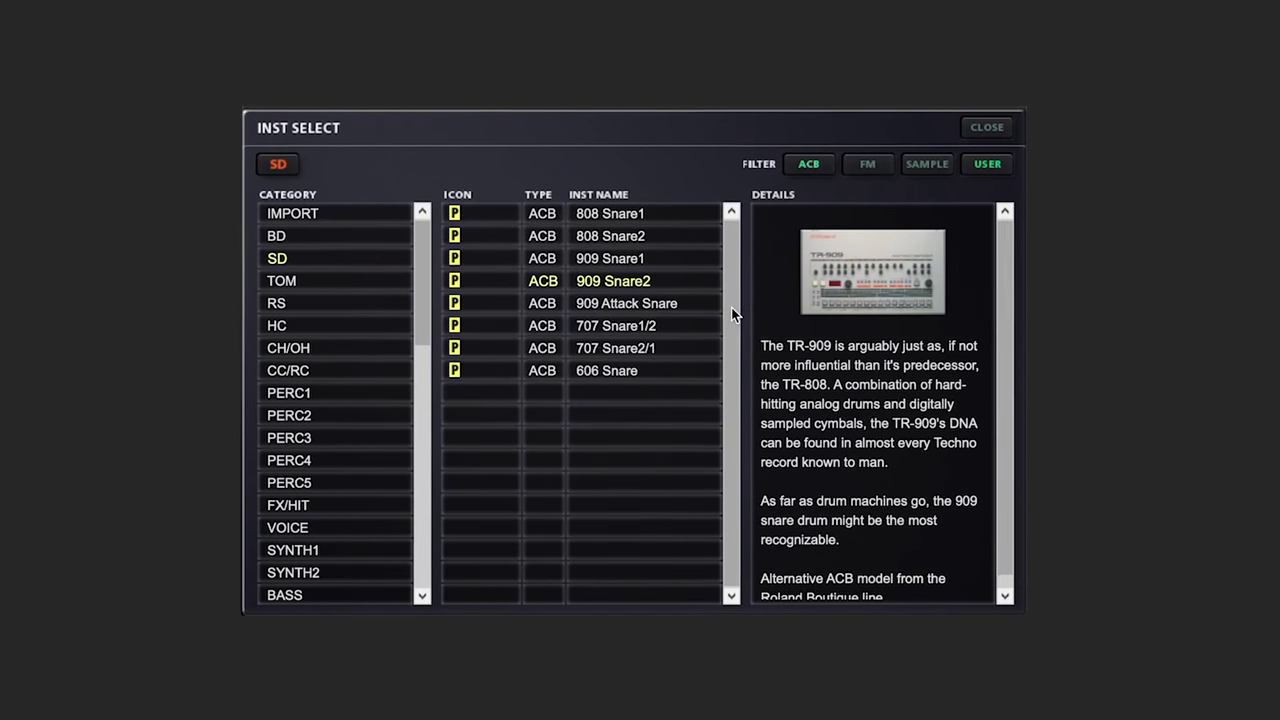
click(867, 164)
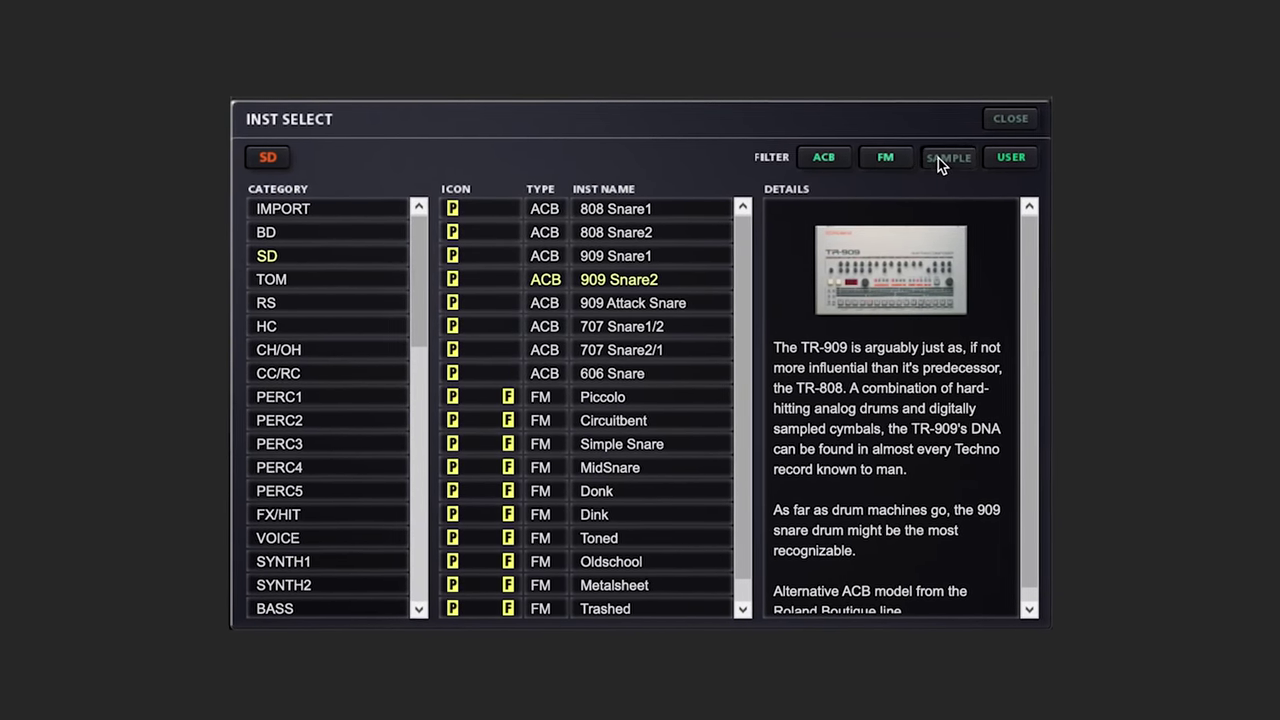
click(938, 158)
click(889, 160)
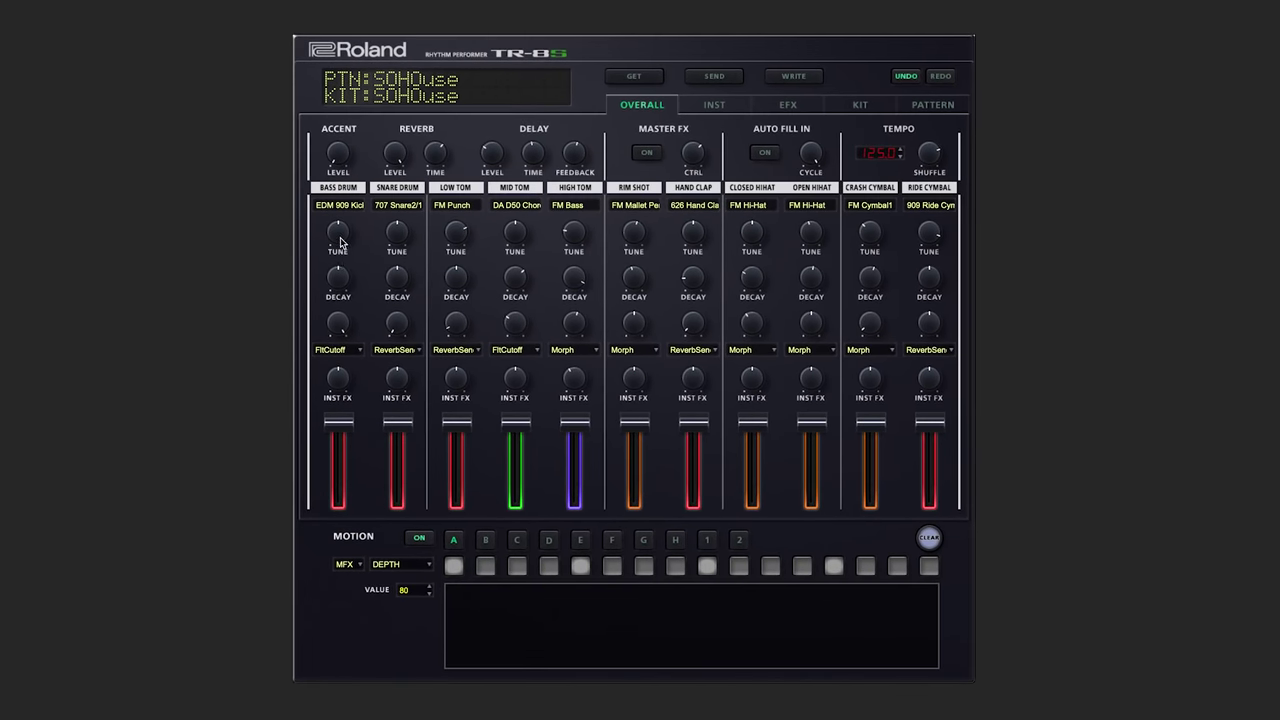
Step: Raise the Bass Drum tune, change the Closed Hihat decay and adjust the Mid Tom cutoff
drag(340, 242, 338, 215)
mouse_move(279, 118)
mouse_down()
mouse_move(283, 99)
mouse_move(283, 120)
mouse_up()
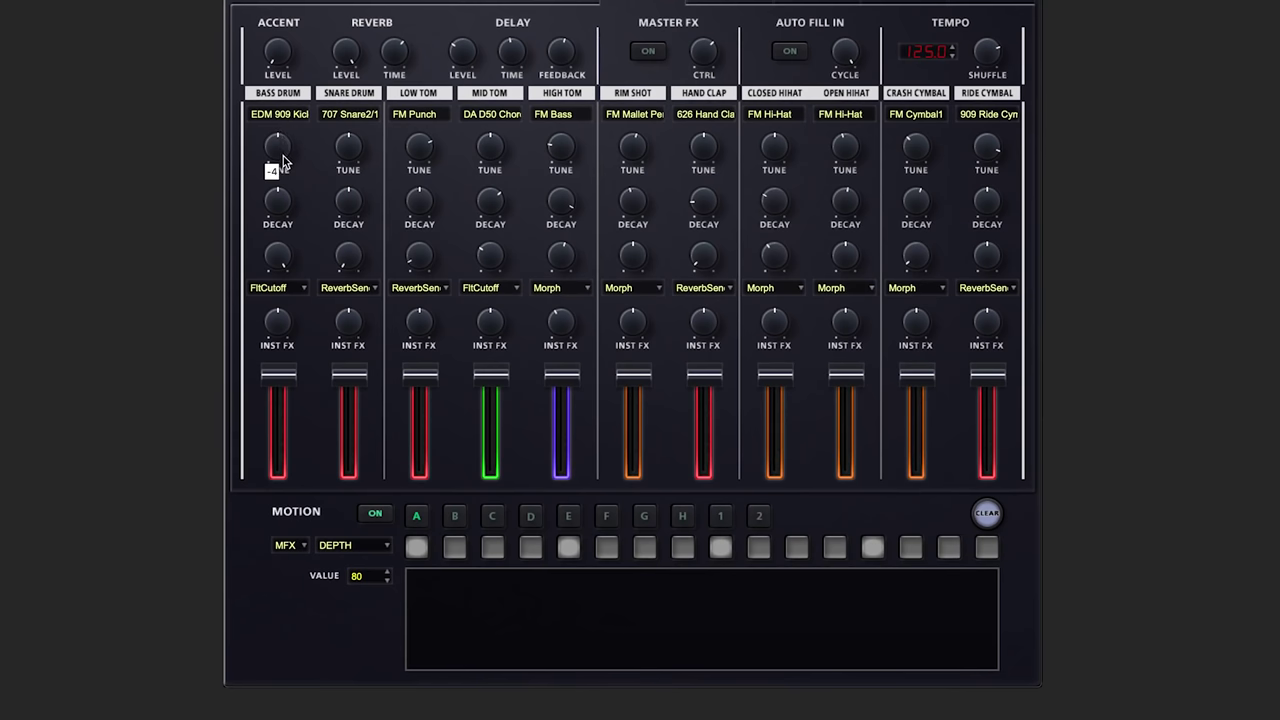
mouse_move(766, 198)
mouse_down()
mouse_move(772, 168)
mouse_move(773, 198)
mouse_up()
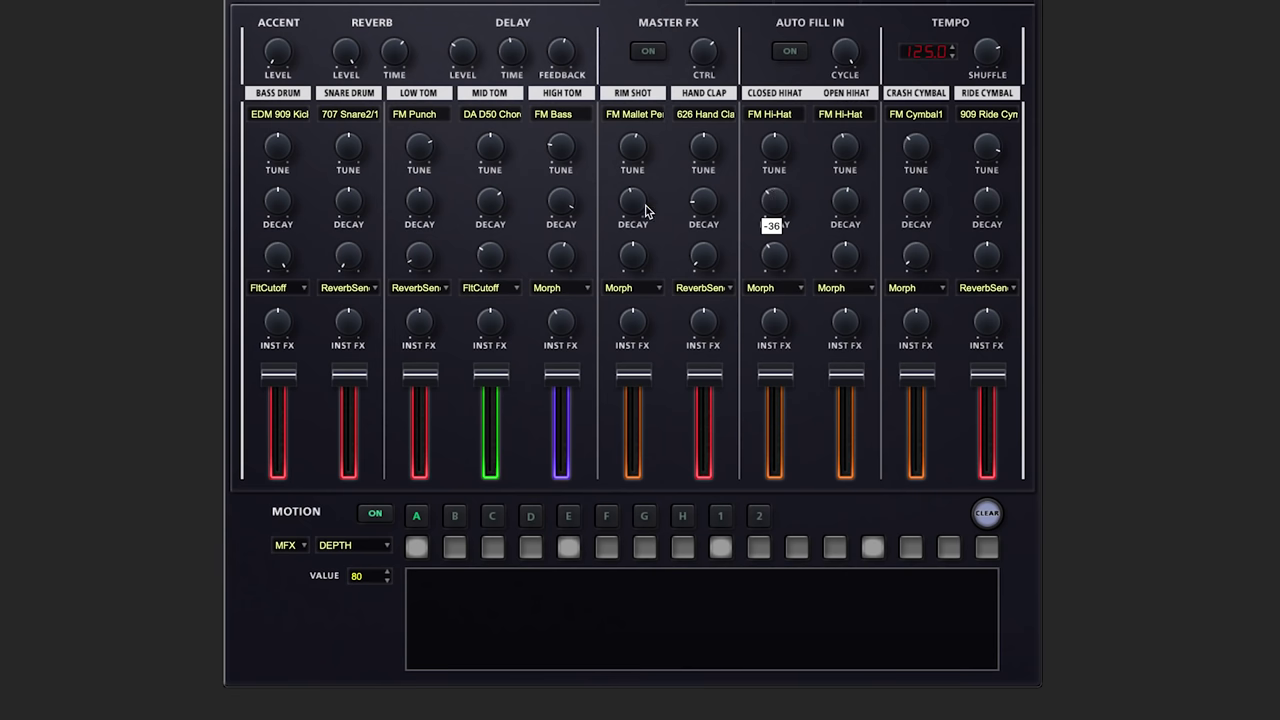
drag(489, 263, 488, 250)
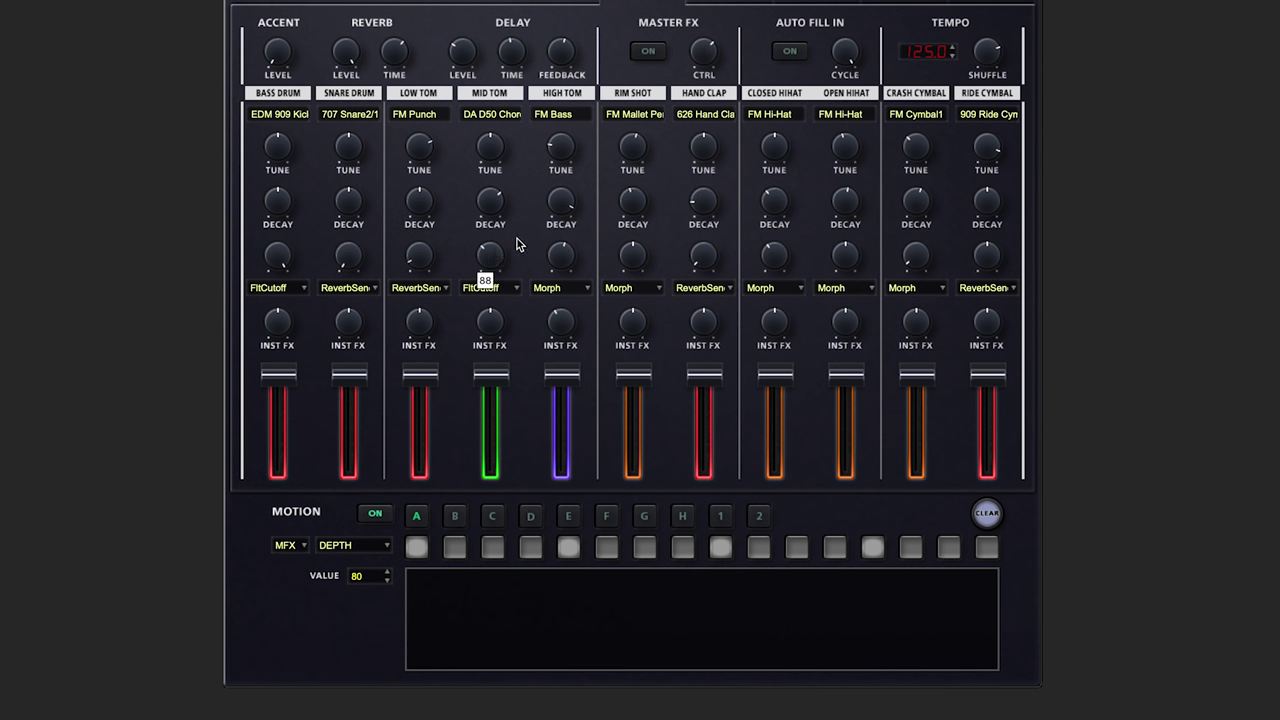
Step: Check the Mid Tom knob's parameter choices, then lower its Inst FX FltCutoff to -1.61kHz
click(514, 287)
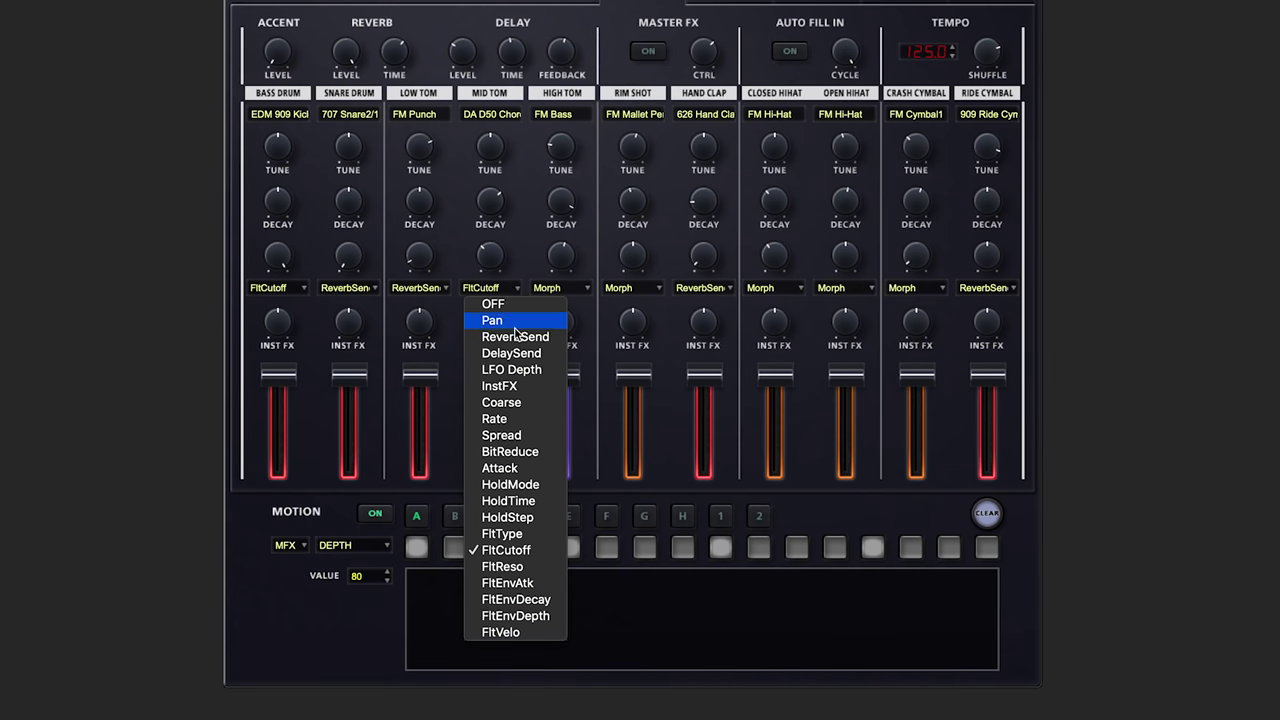
click(522, 260)
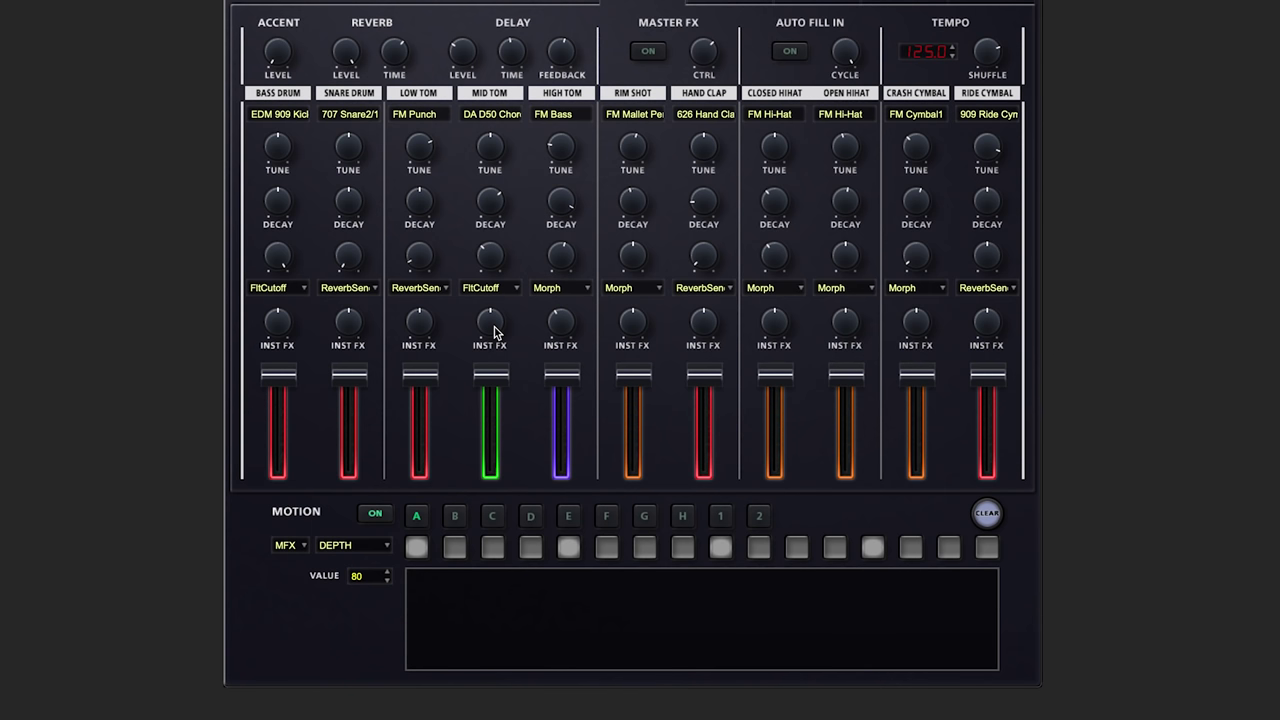
mouse_move(494, 332)
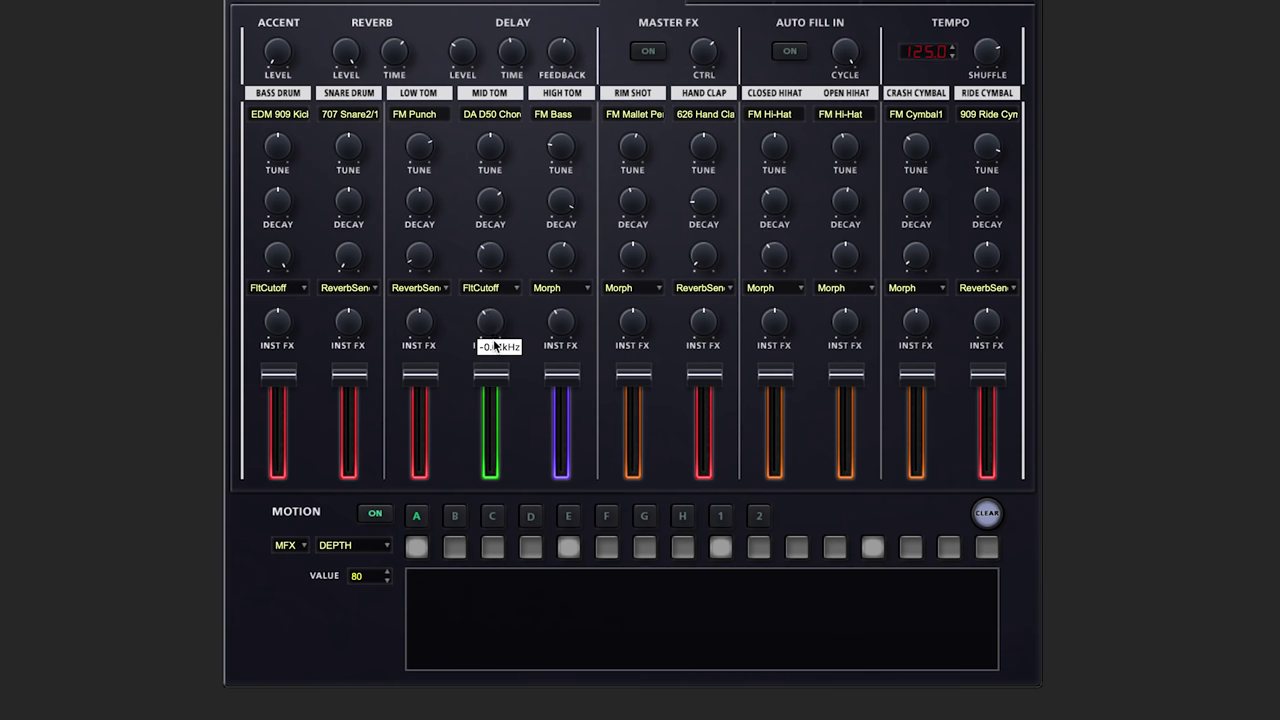
drag(494, 350, 495, 358)
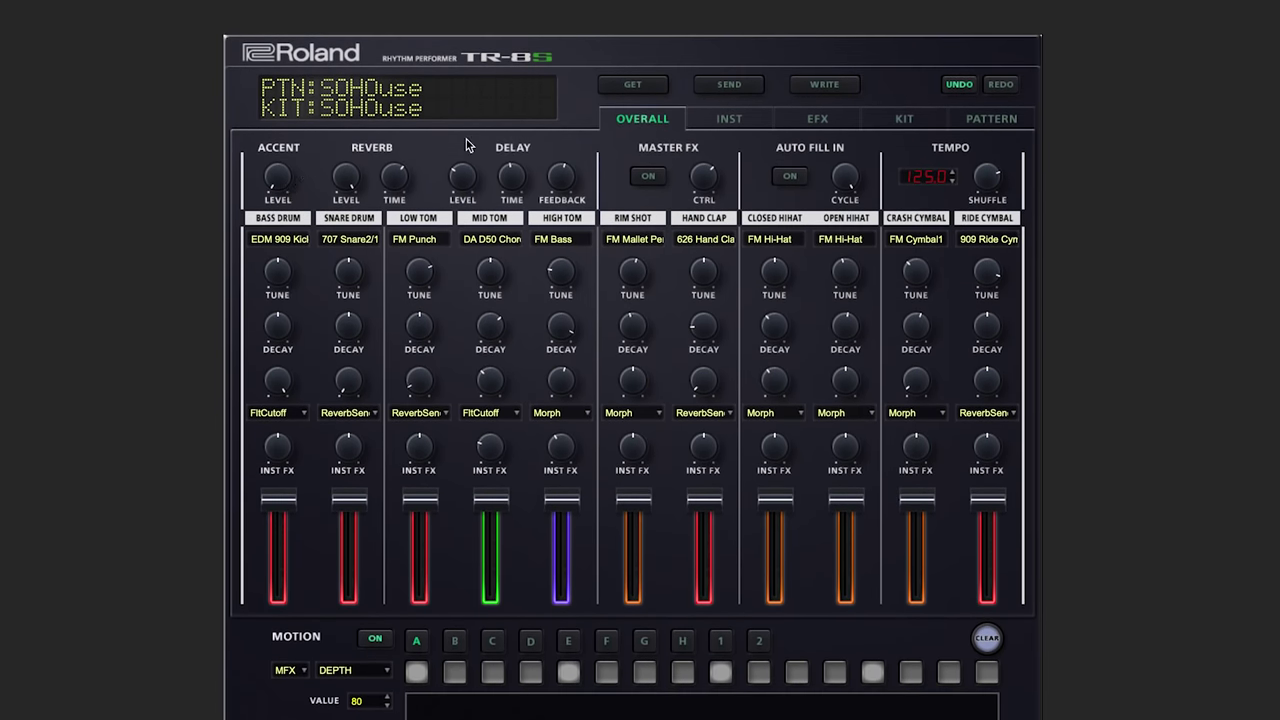
Step: Turn the master effects on and toggle Auto Fill In on and back off
click(648, 176)
click(799, 178)
click(797, 178)
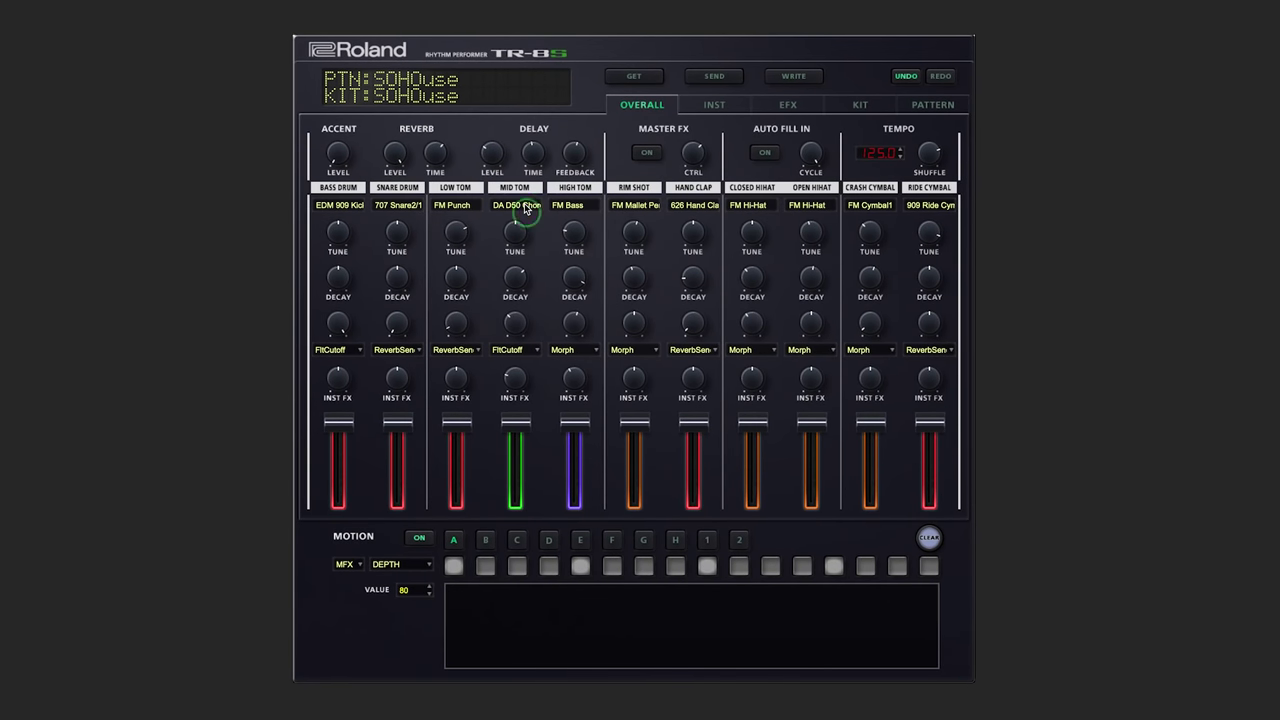
Step: Peek at the Mid Tom instrument browser, then show the Mid Tom steps in Motion
click(524, 208)
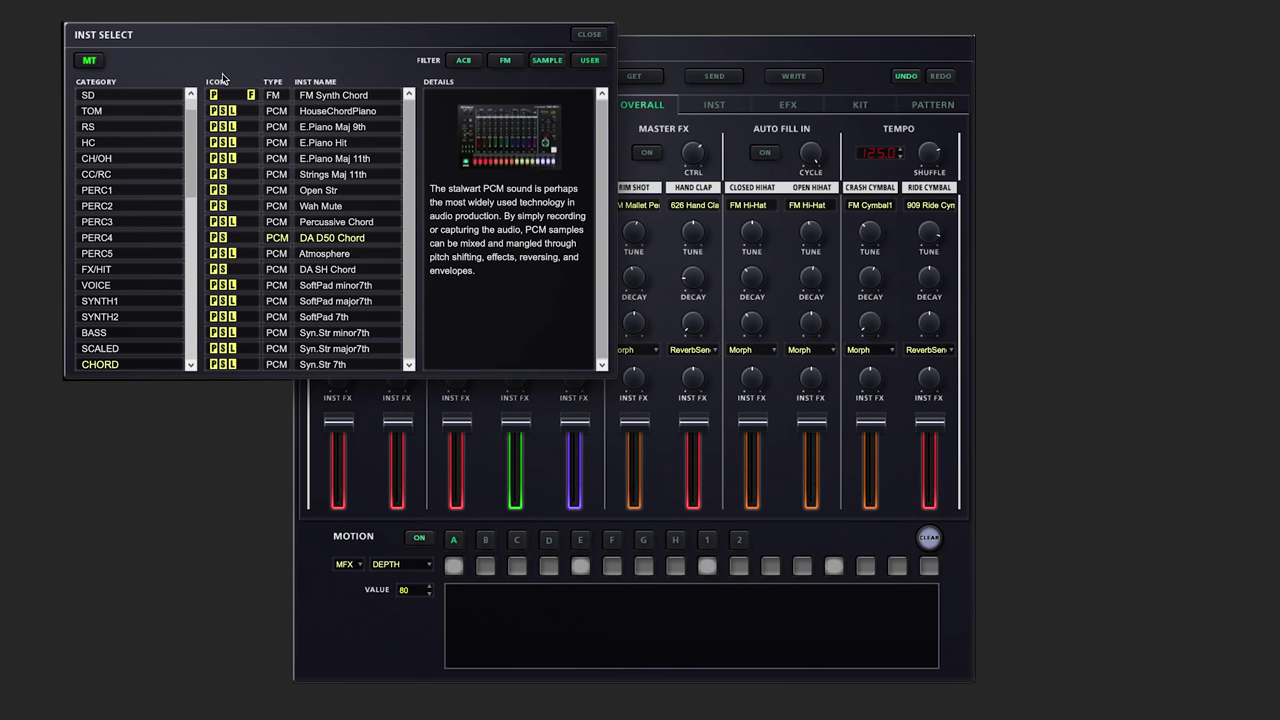
click(75, 20)
click(897, 566)
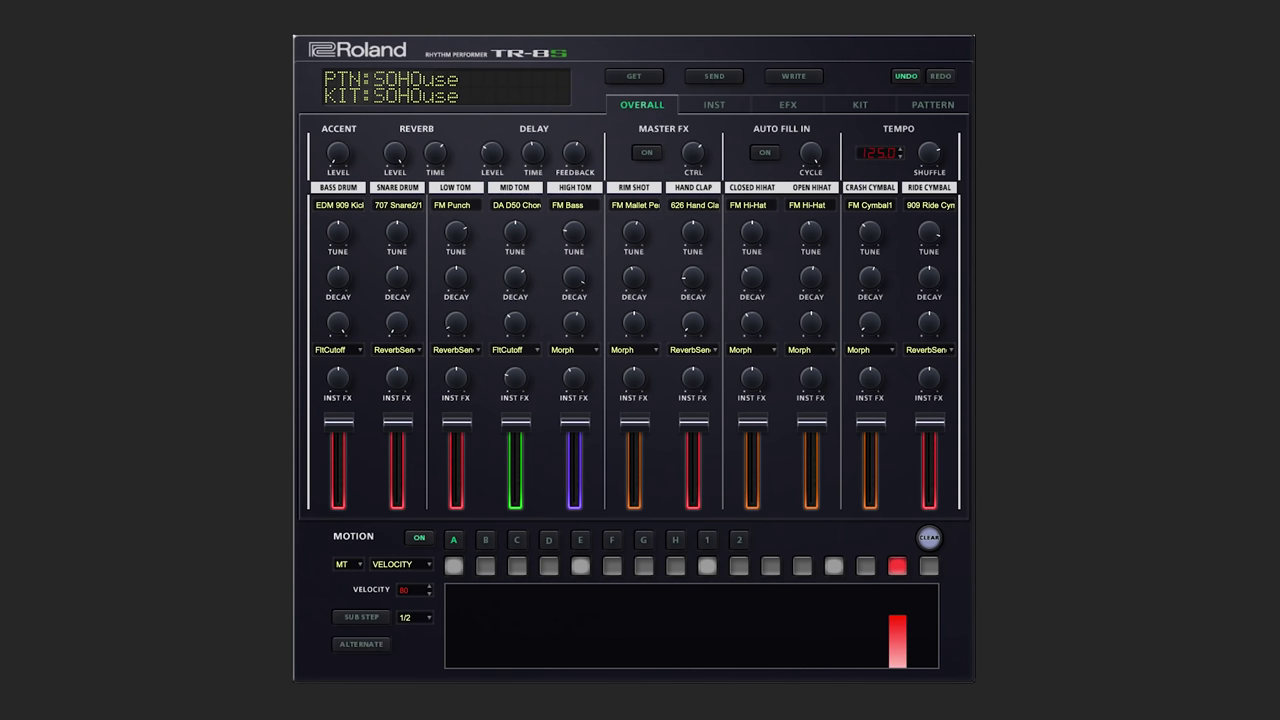
click(477, 93)
Step: Pick pattern 1-11 Halftime Beat from the pattern list and close the browser
click(588, 63)
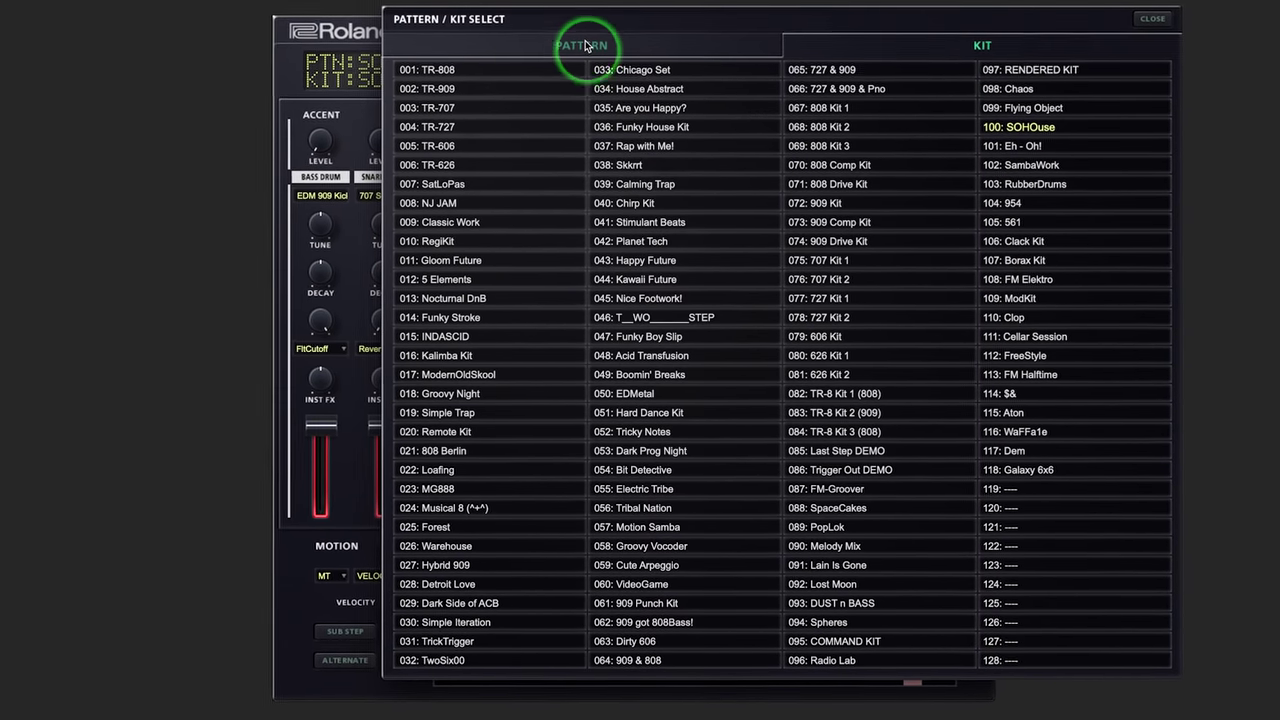
click(908, 44)
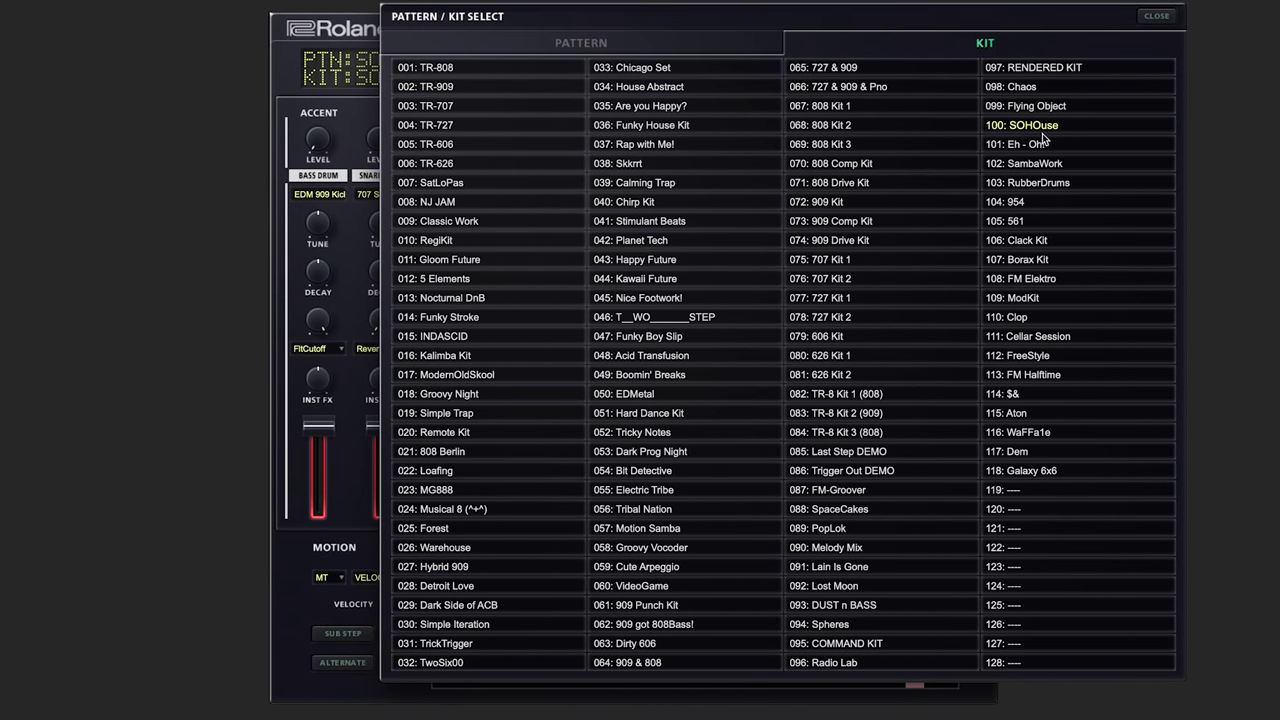
click(636, 46)
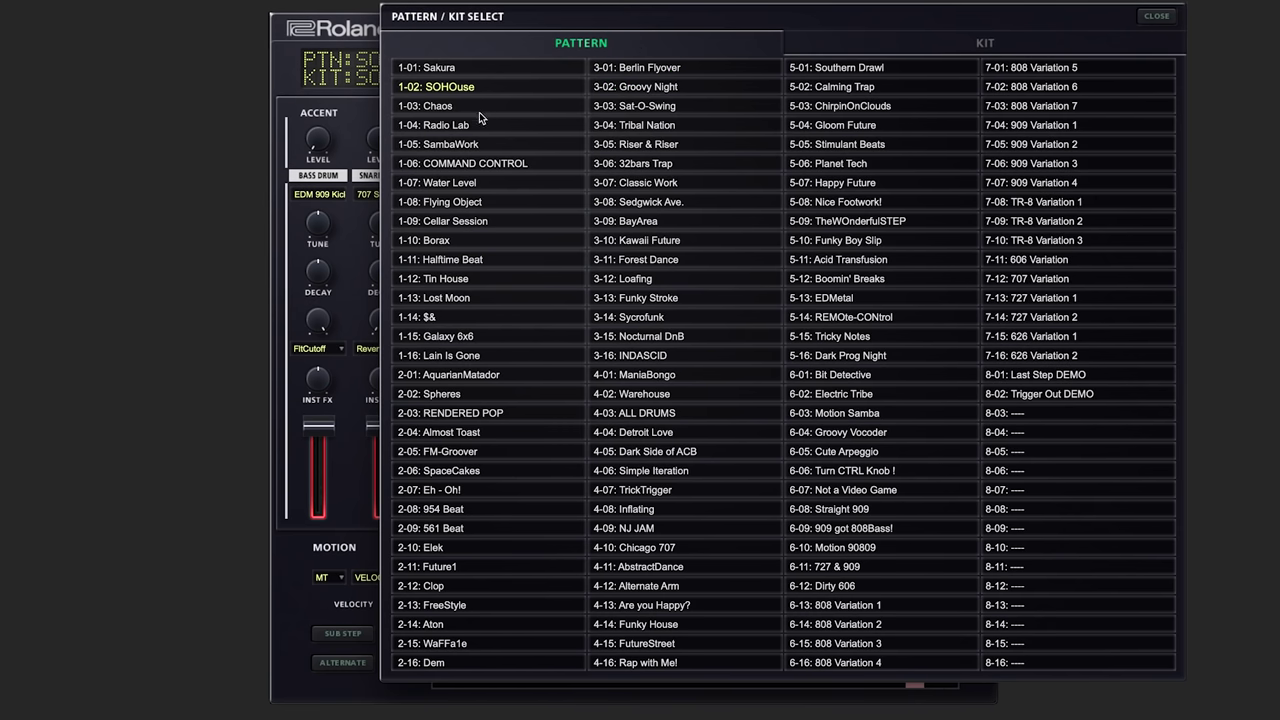
click(469, 262)
click(1157, 15)
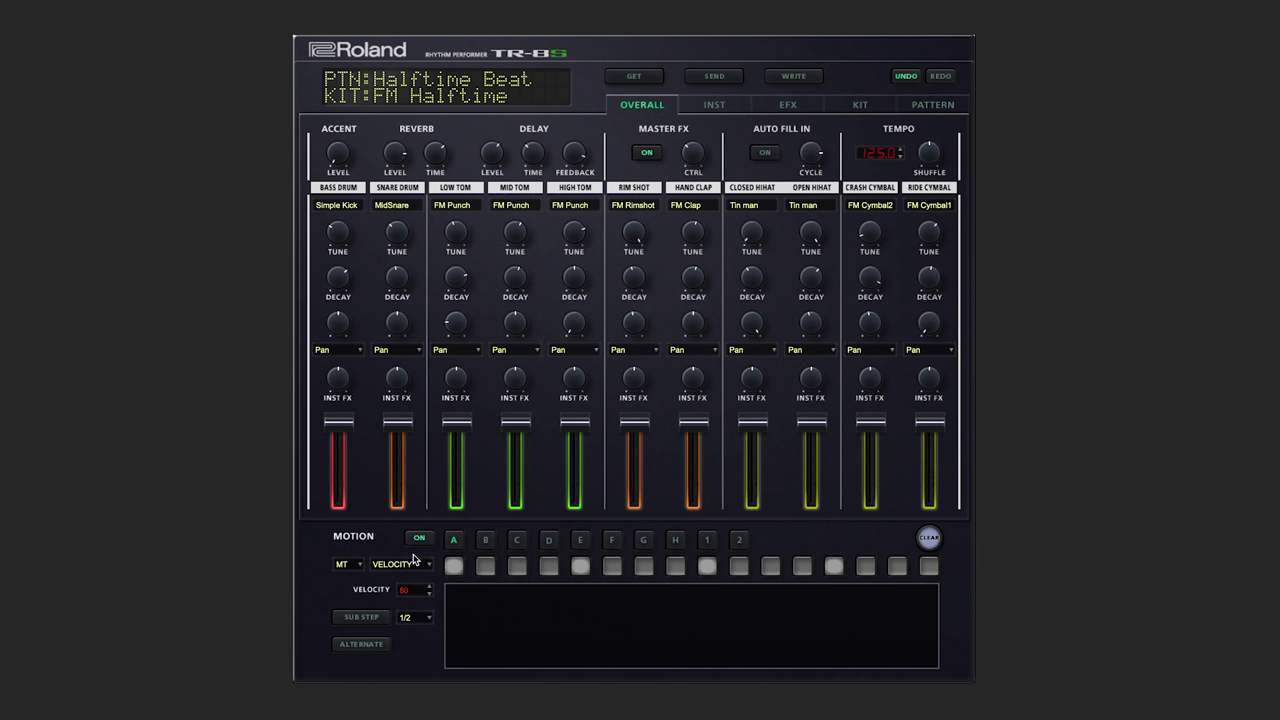
Step: Show the bass drum in Motion with VELOCITY kept, then switch Motion to the closed hi-hat
click(357, 568)
click(356, 557)
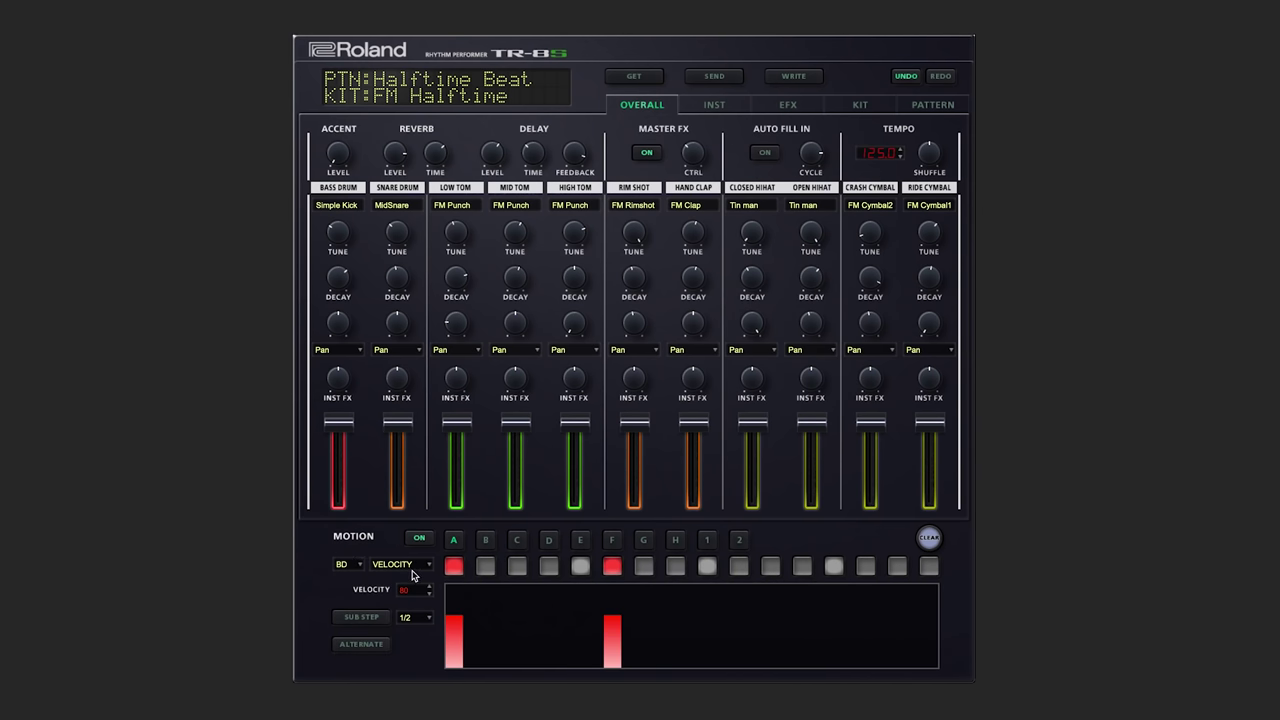
click(413, 567)
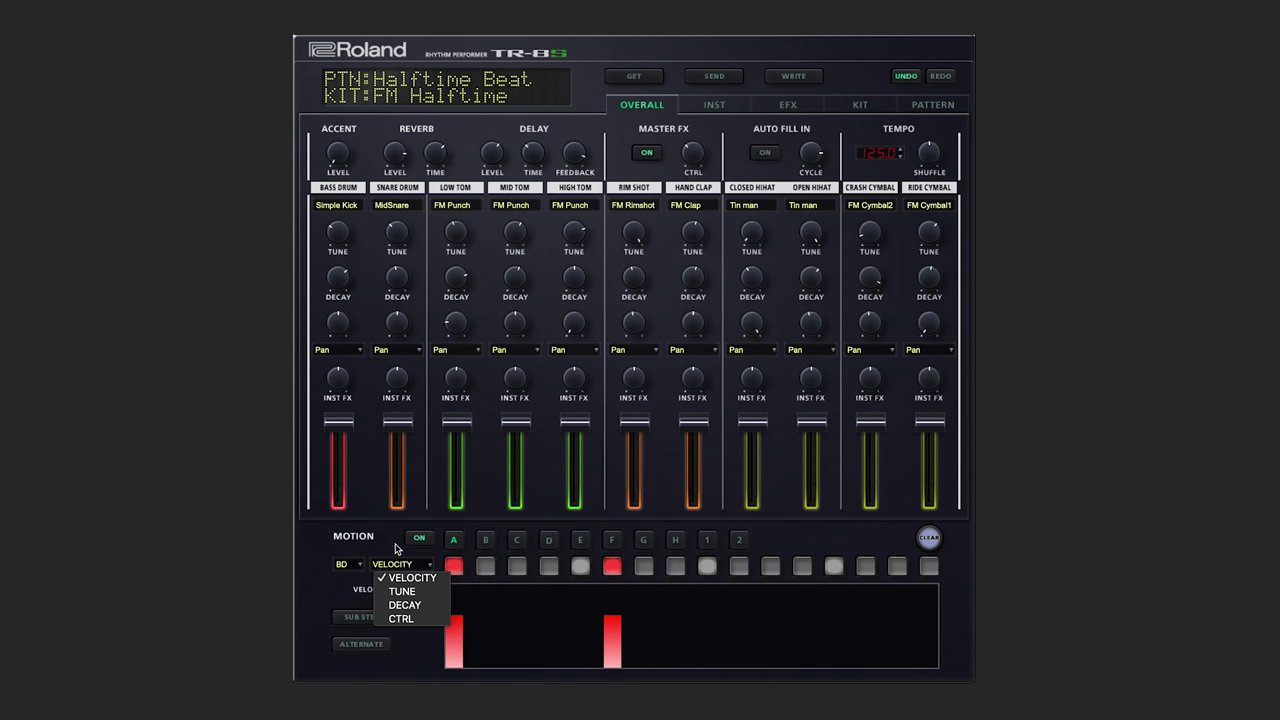
click(395, 548)
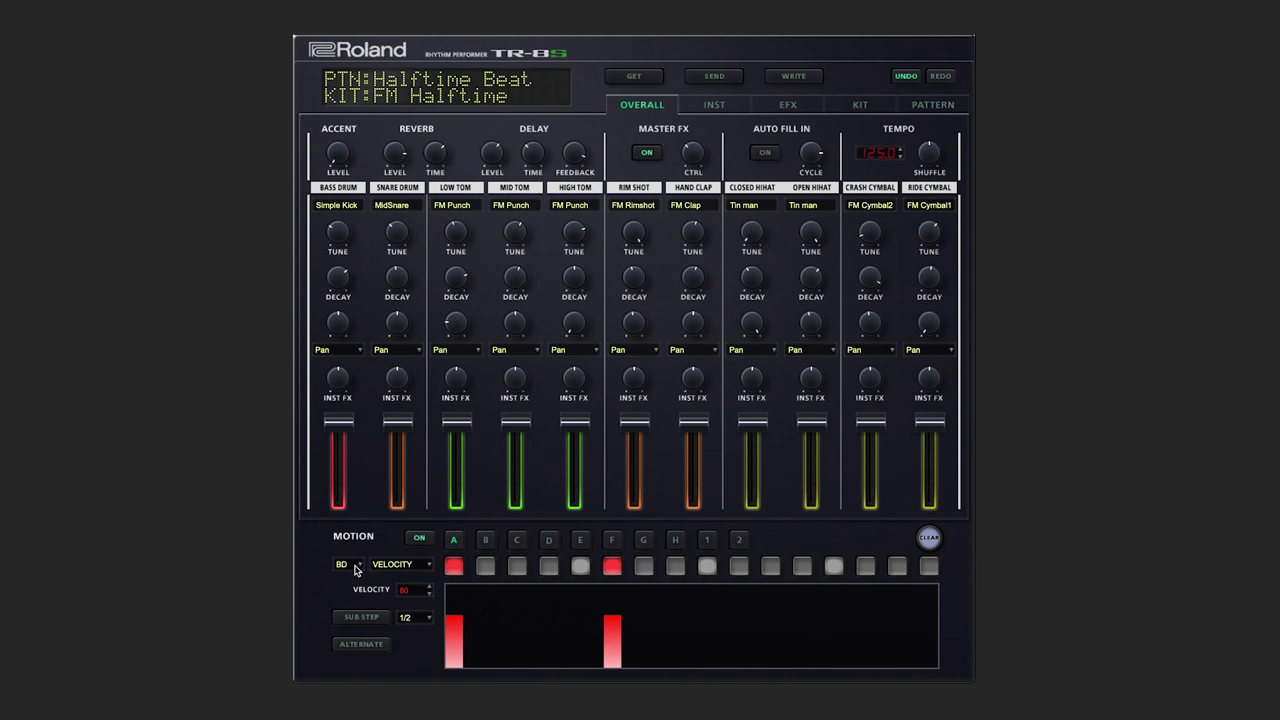
click(356, 569)
click(362, 653)
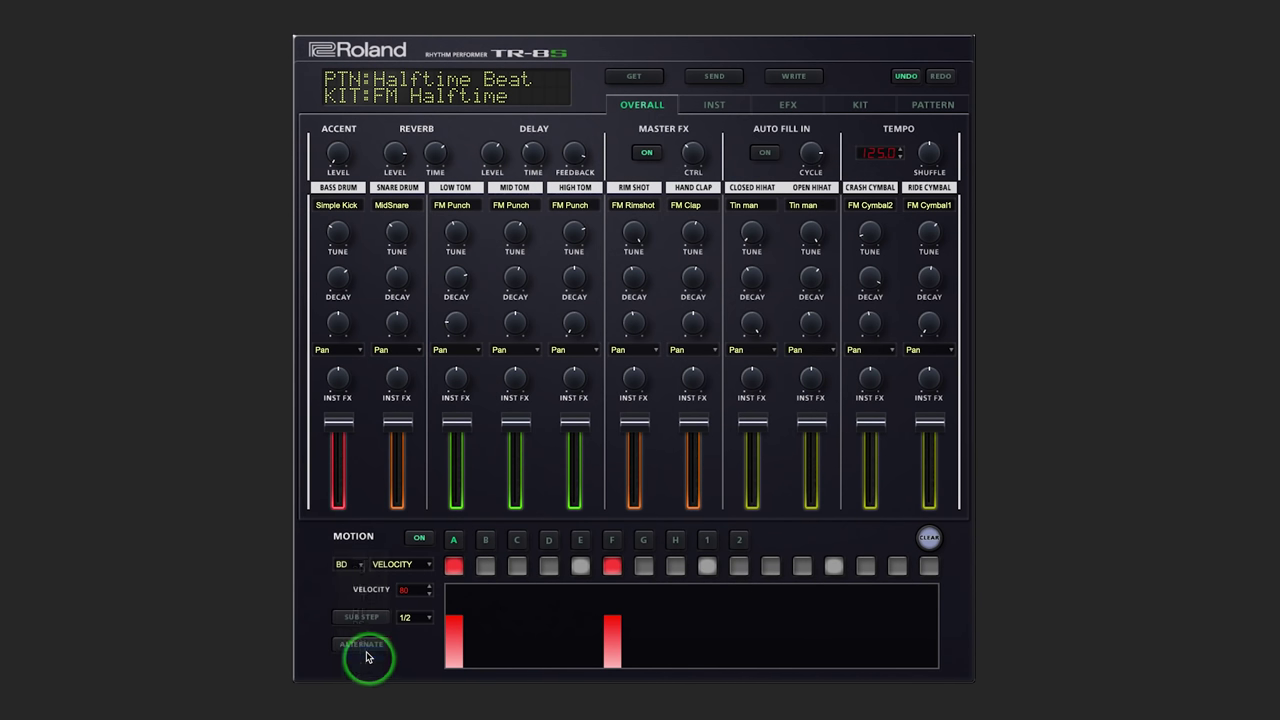
Step: Turn on closed hi-hat steps 3, 4, 6, 7 and 9 and draw velocities across all 16 steps
click(517, 566)
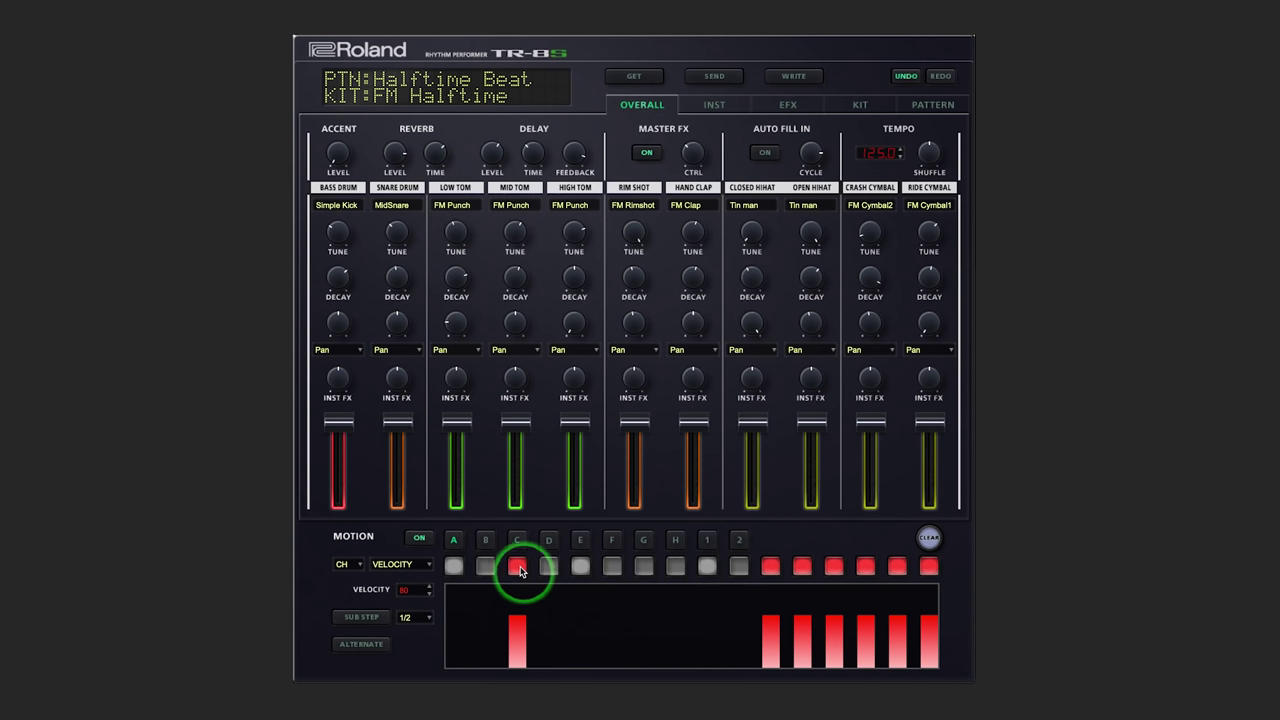
click(549, 566)
click(612, 566)
click(654, 566)
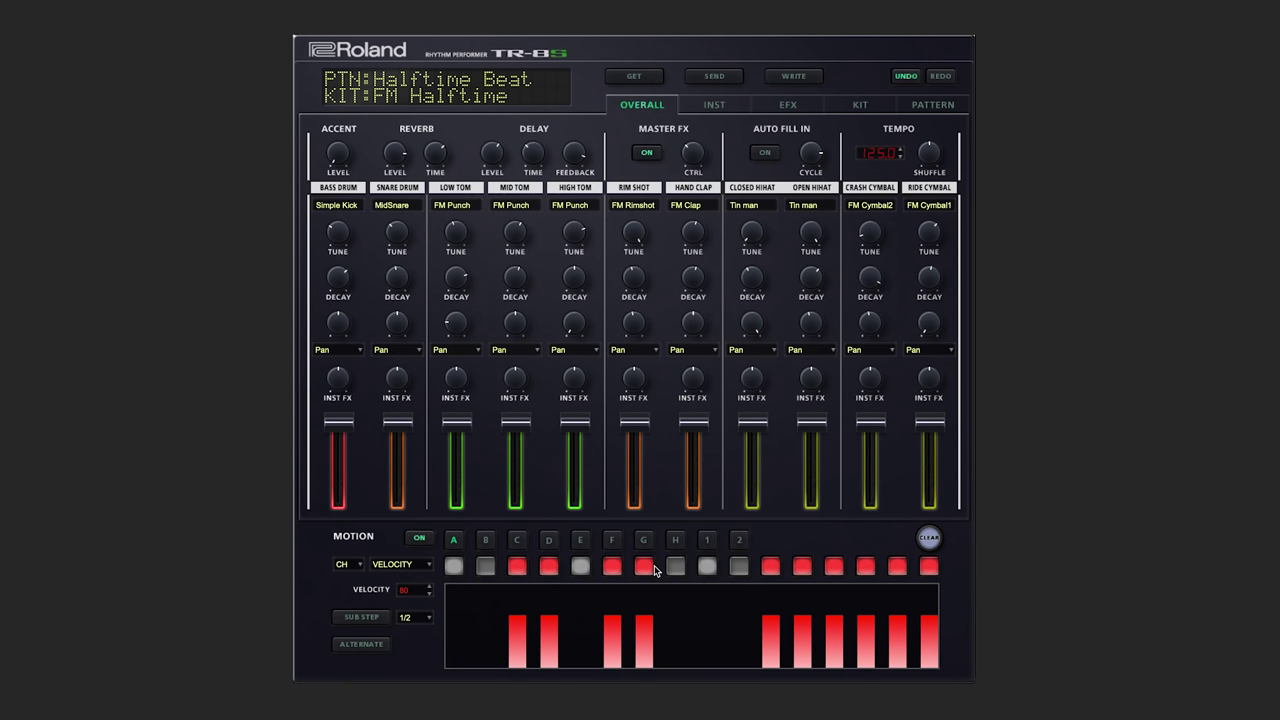
click(707, 566)
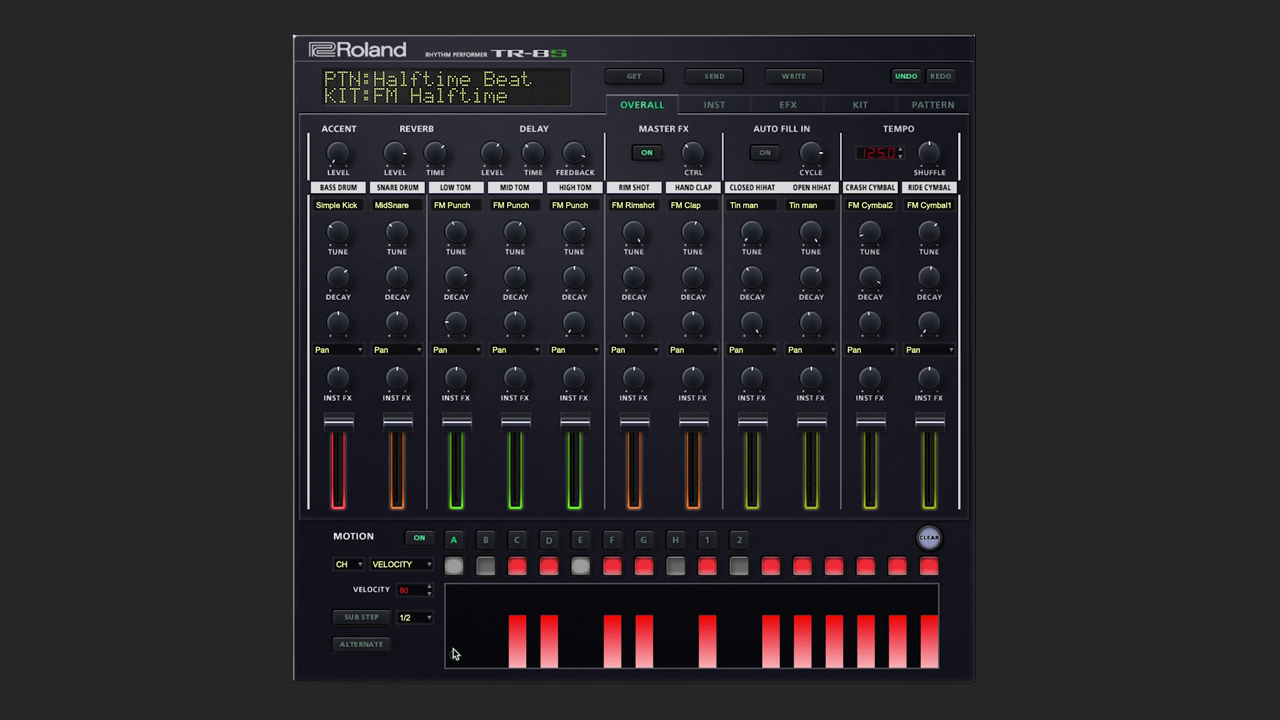
mouse_move(453, 648)
mouse_down()
mouse_move(488, 624)
mouse_move(589, 607)
mouse_move(630, 653)
mouse_move(732, 620)
mouse_move(768, 648)
mouse_move(823, 603)
mouse_move(880, 641)
mouse_move(909, 609)
mouse_up()
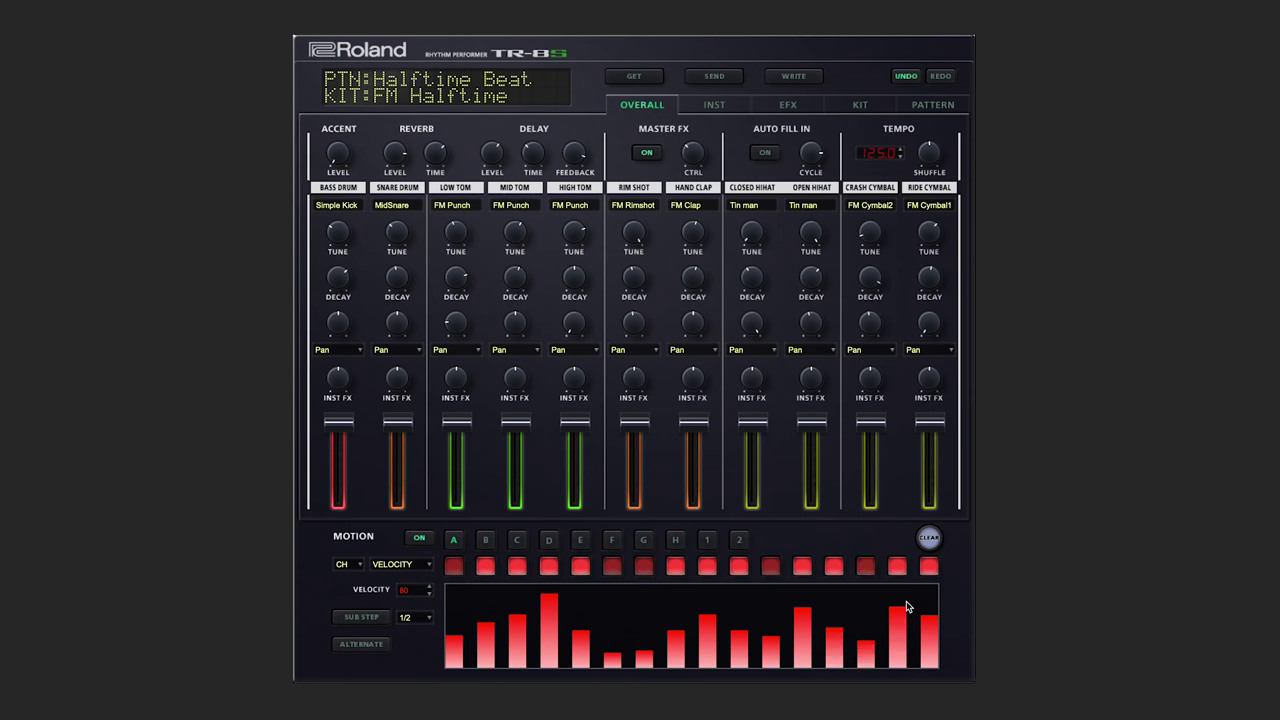
click(395, 564)
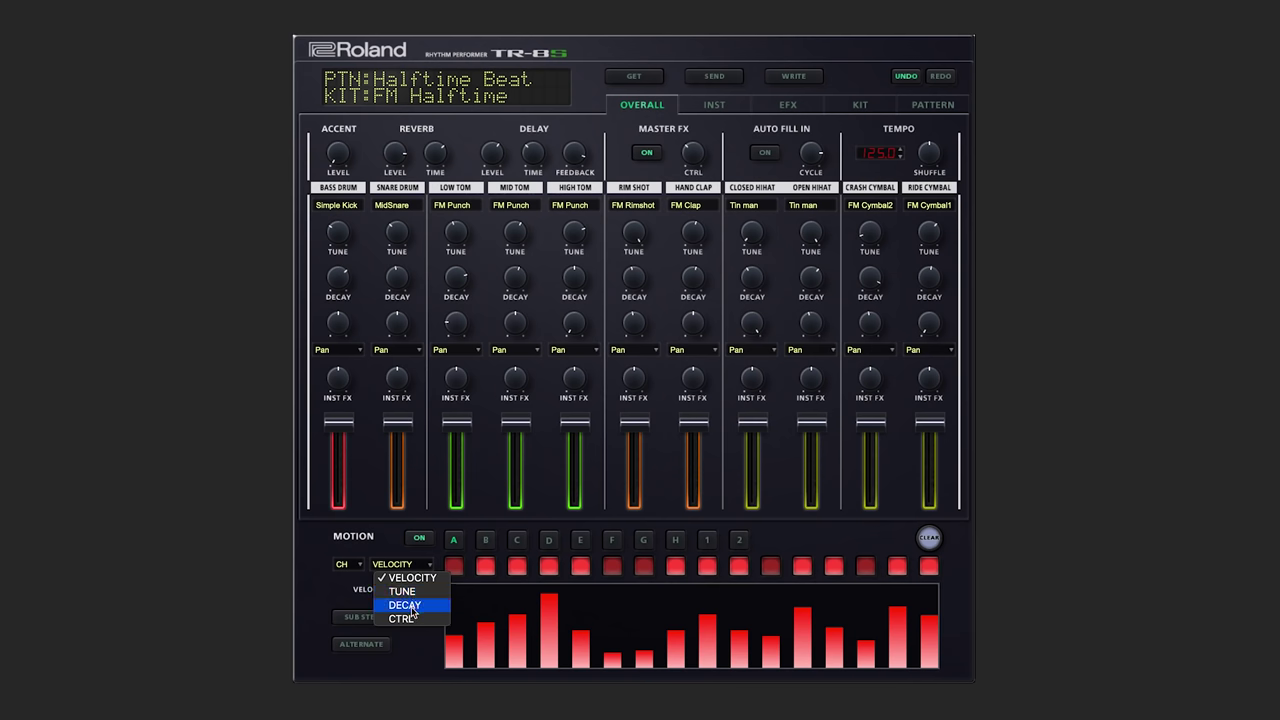
Step: Draw rising DECAY values in the closed hi-hat motion lane, briefly try CTRL, then return to VELOCITY
click(413, 607)
mouse_move(478, 653)
mouse_down()
mouse_move(610, 596)
mouse_move(642, 631)
mouse_move(770, 658)
mouse_move(818, 614)
mouse_move(843, 606)
mouse_move(878, 635)
mouse_move(907, 595)
mouse_move(926, 621)
mouse_up()
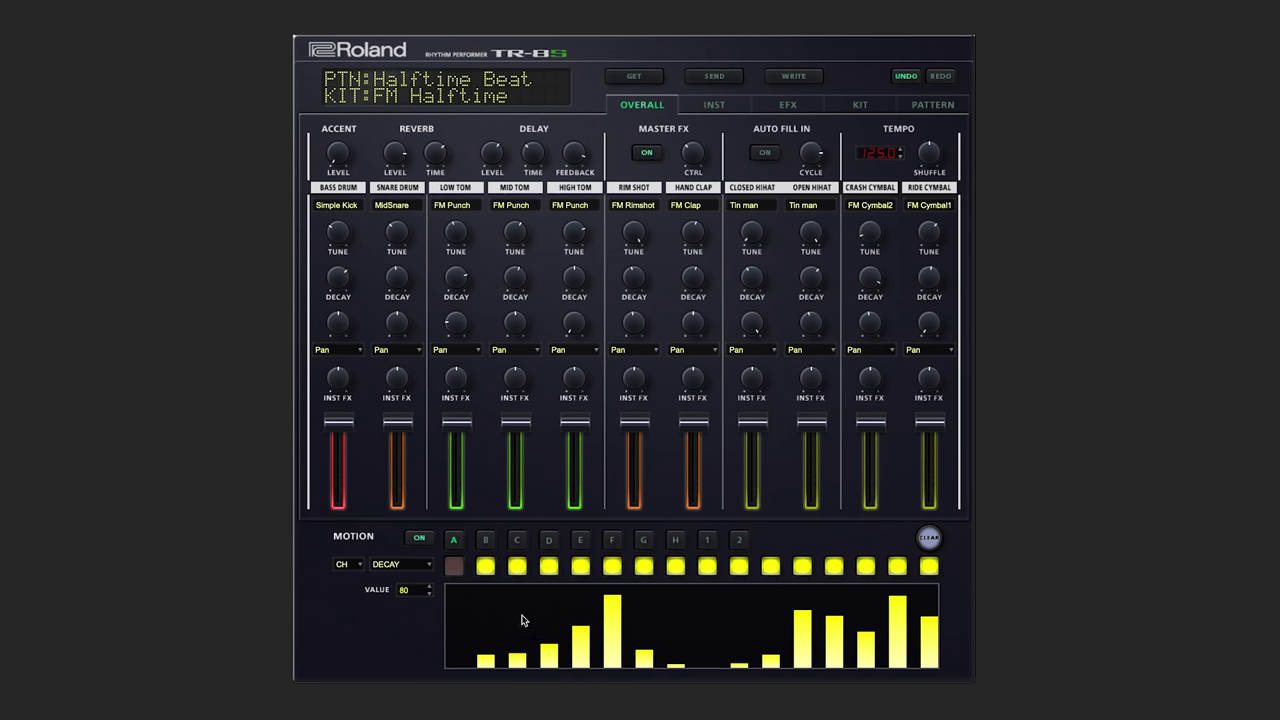
click(428, 566)
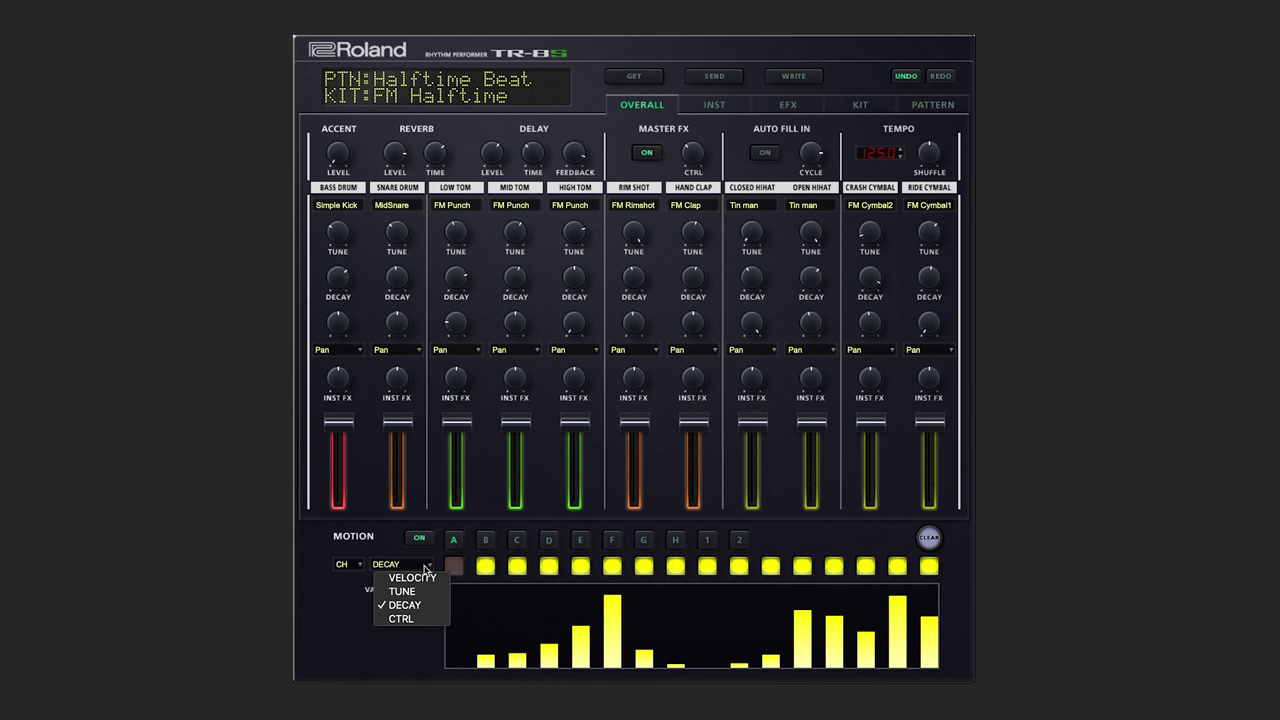
click(419, 619)
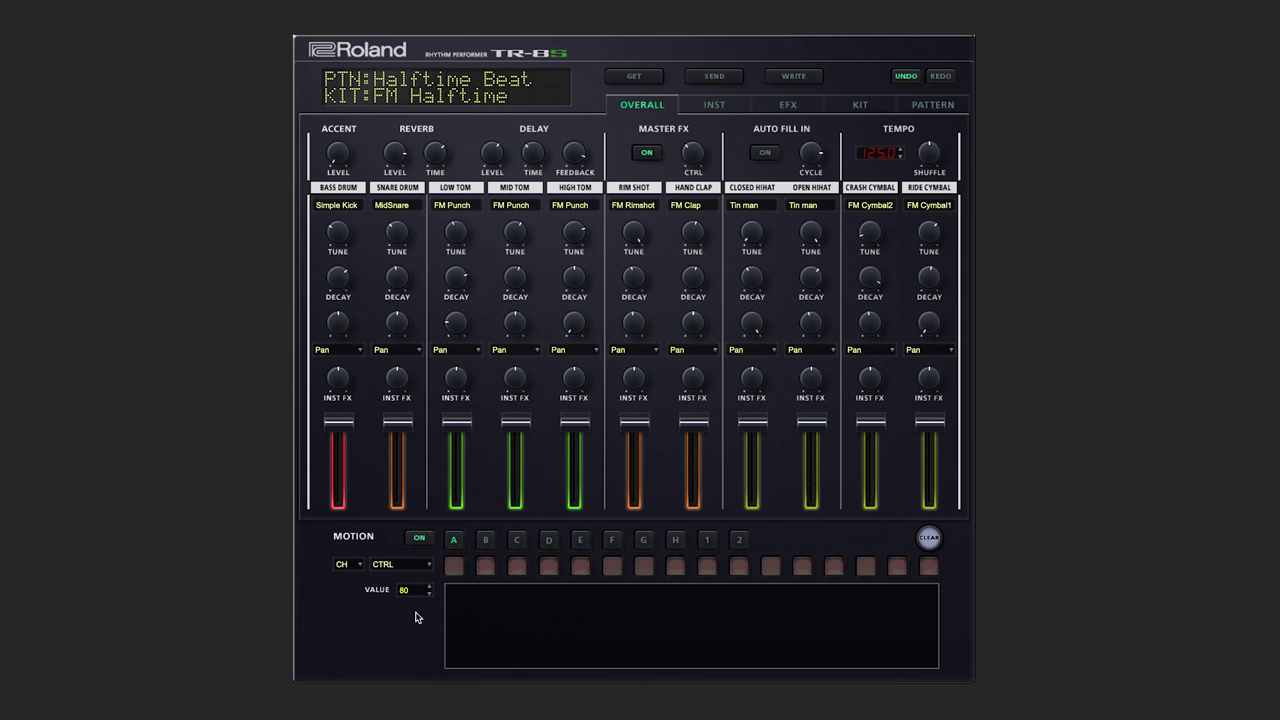
click(411, 566)
click(412, 586)
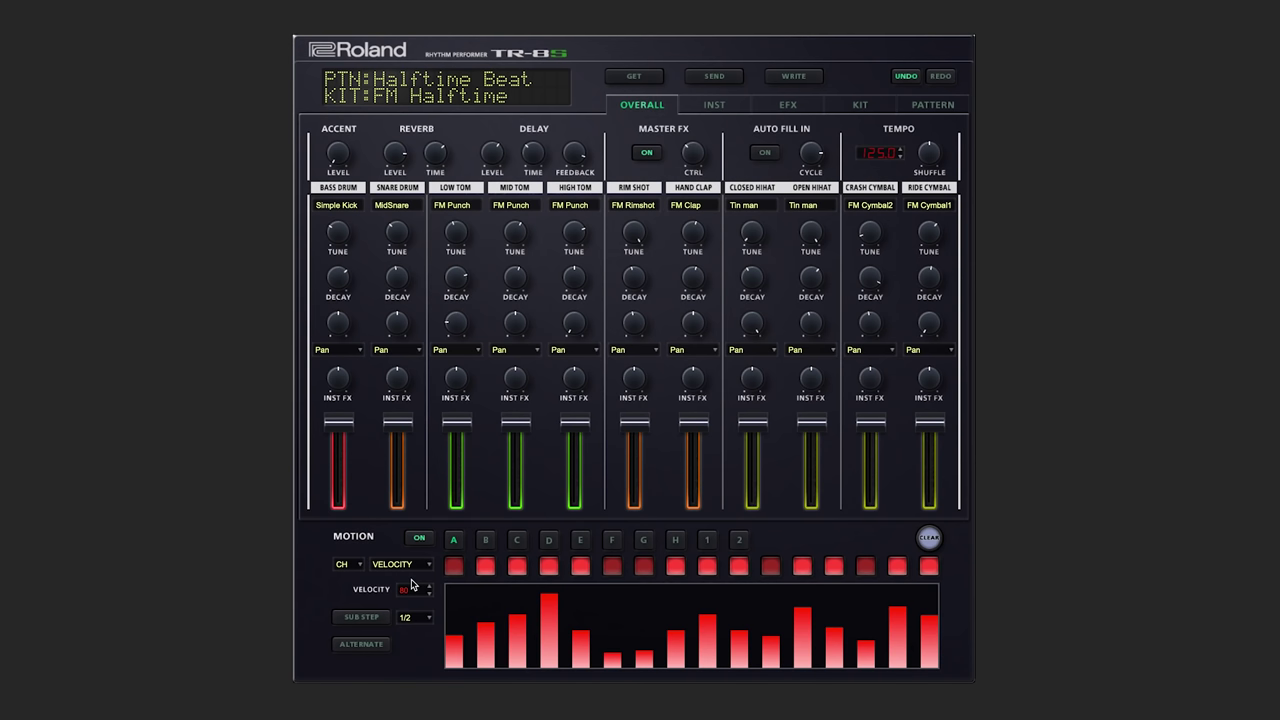
click(943, 109)
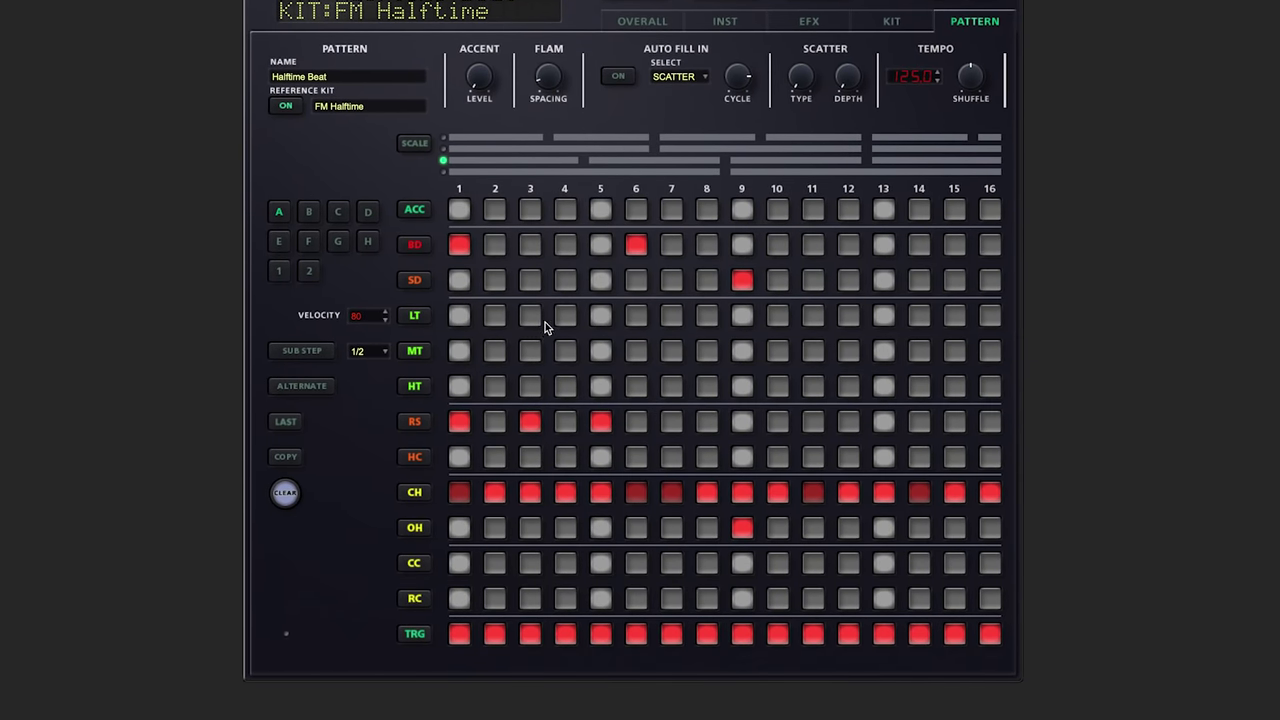
Step: Add low tom hits on steps 4 and 7, and try a snare sub-step on step 15, then remove it
click(565, 318)
click(671, 317)
click(300, 351)
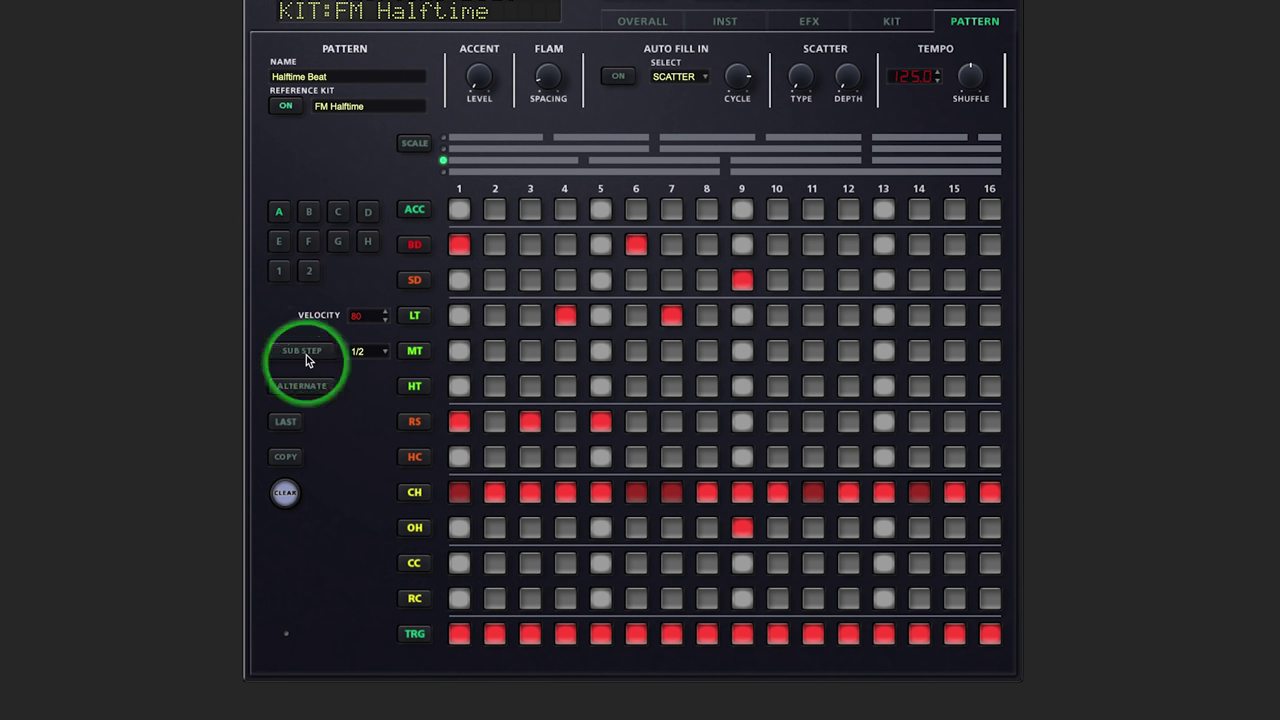
click(955, 282)
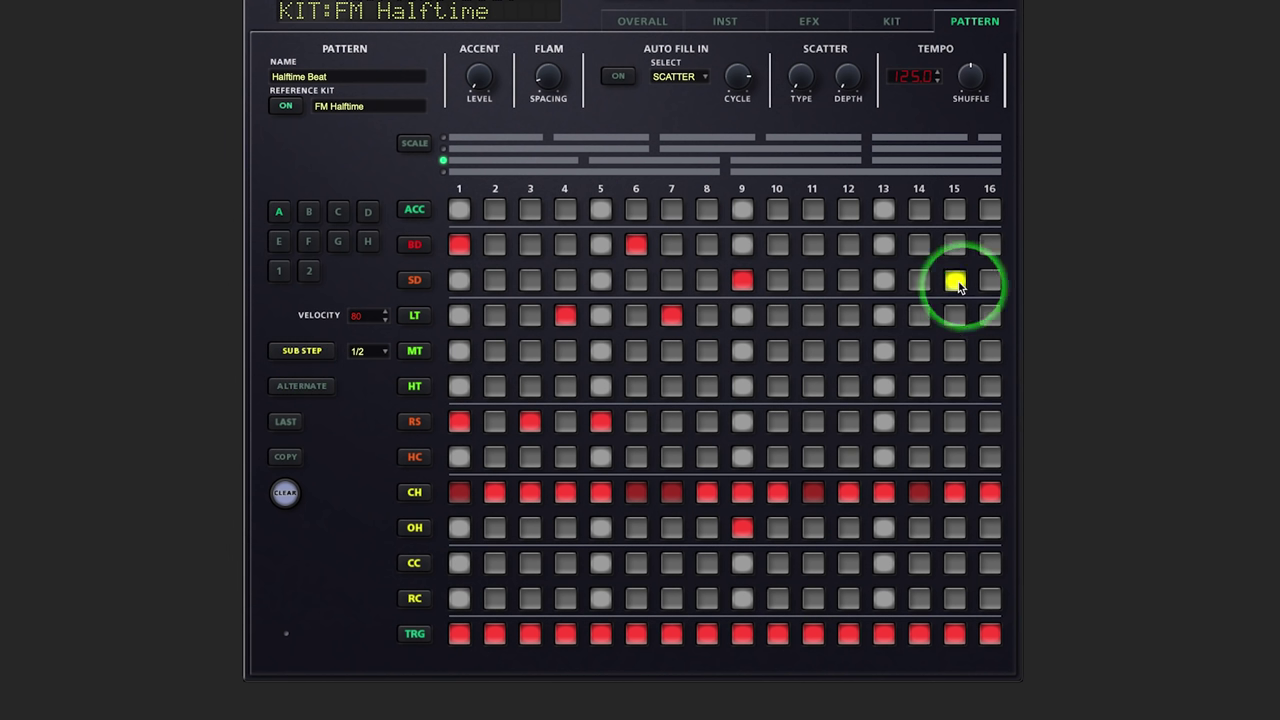
click(956, 283)
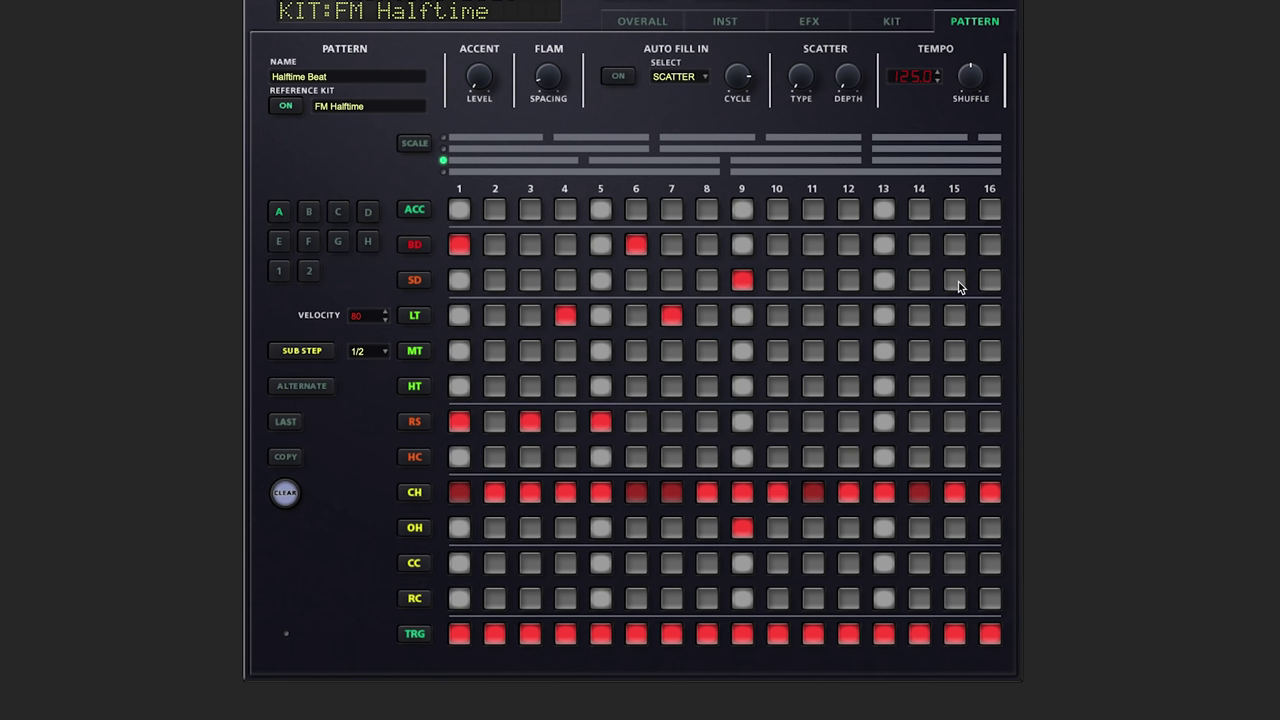
click(292, 355)
Step: Add snare hits on steps 11, 12 and 13, then remove those on 13 and 11
click(812, 281)
click(847, 284)
click(886, 287)
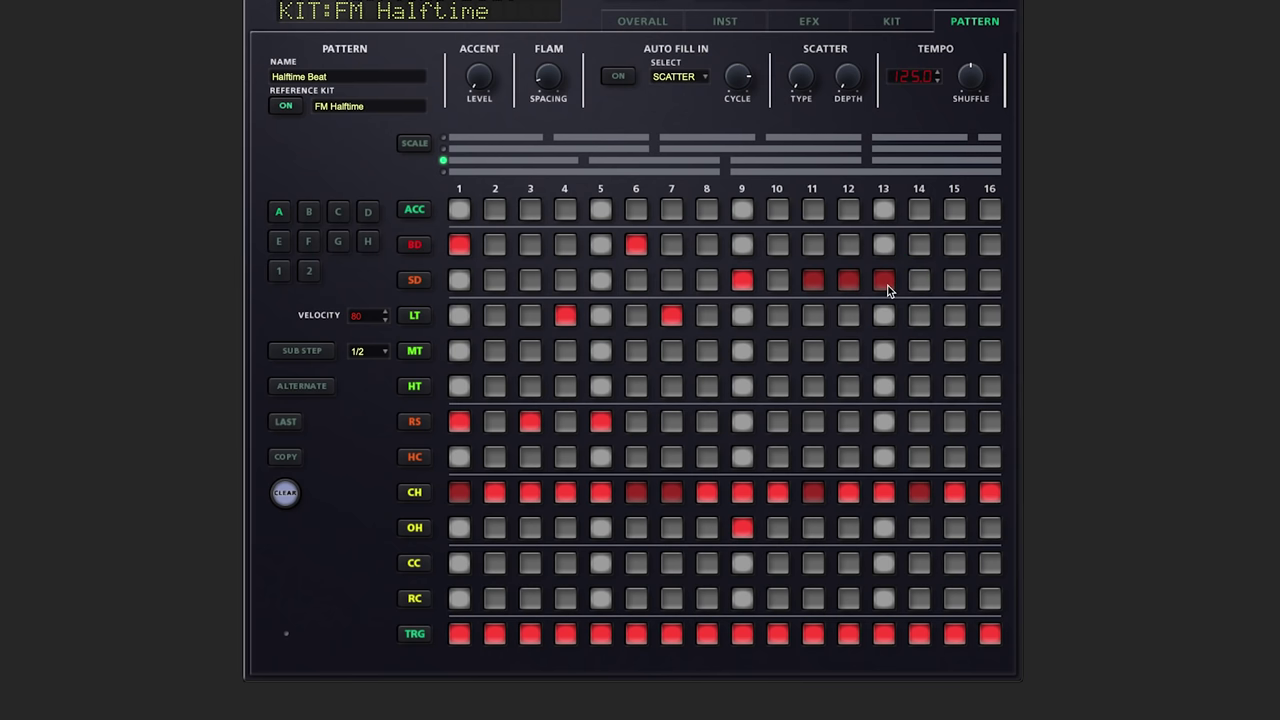
click(885, 285)
click(814, 281)
click(284, 428)
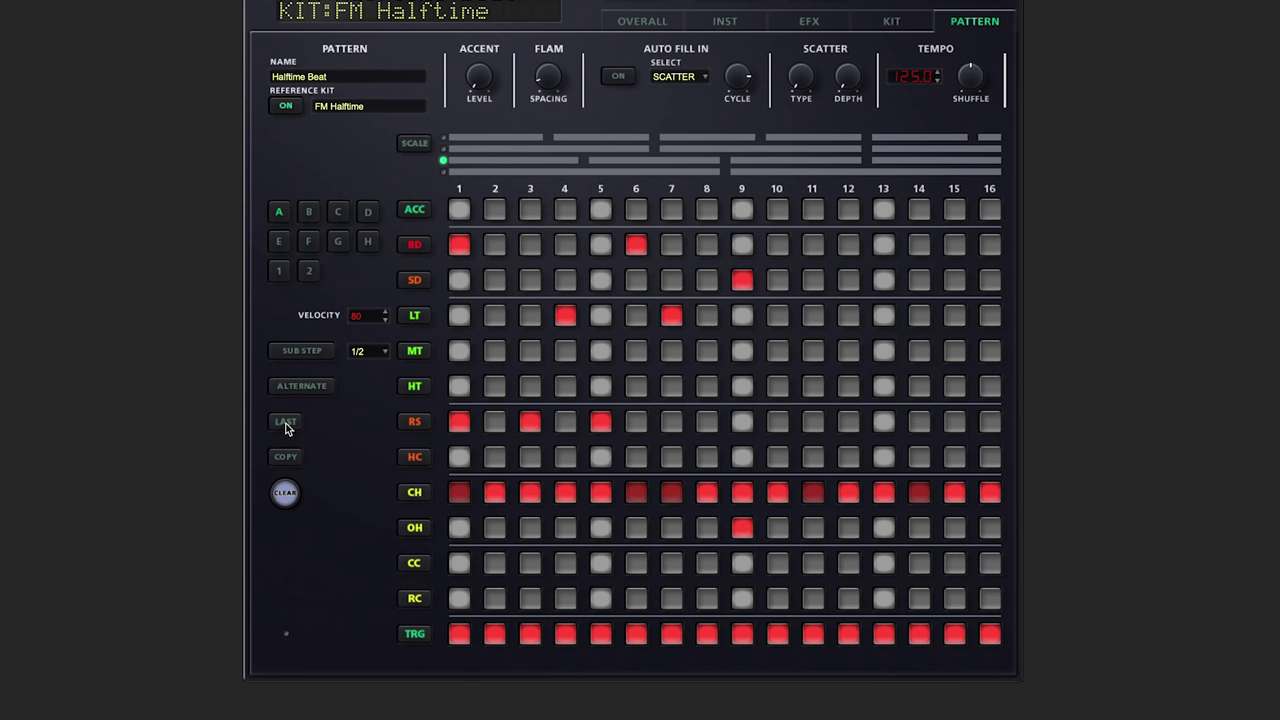
click(709, 251)
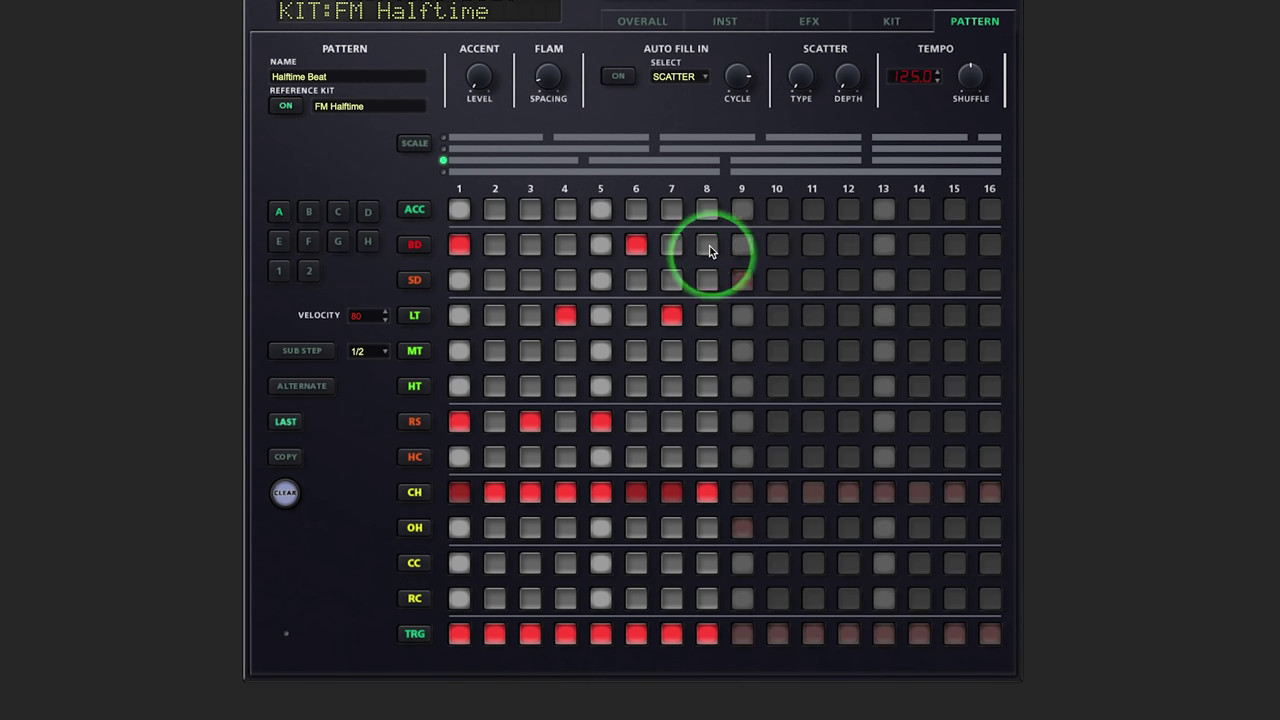
click(779, 316)
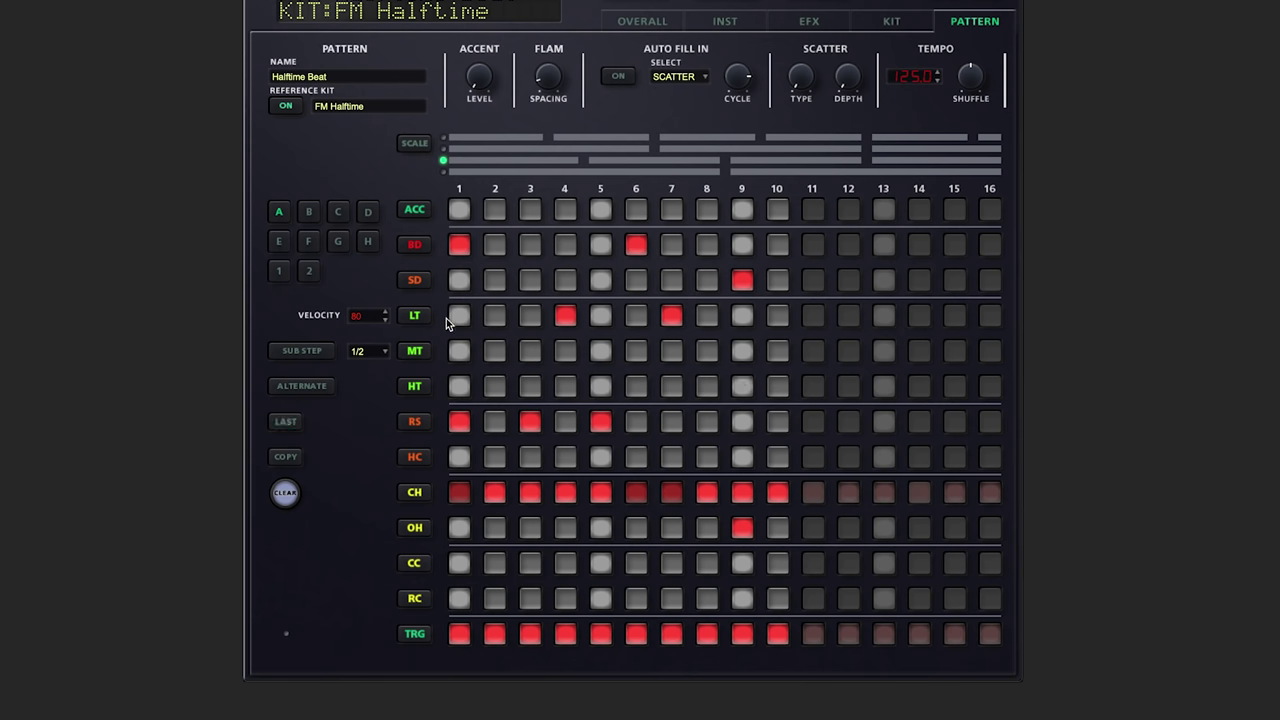
click(884, 316)
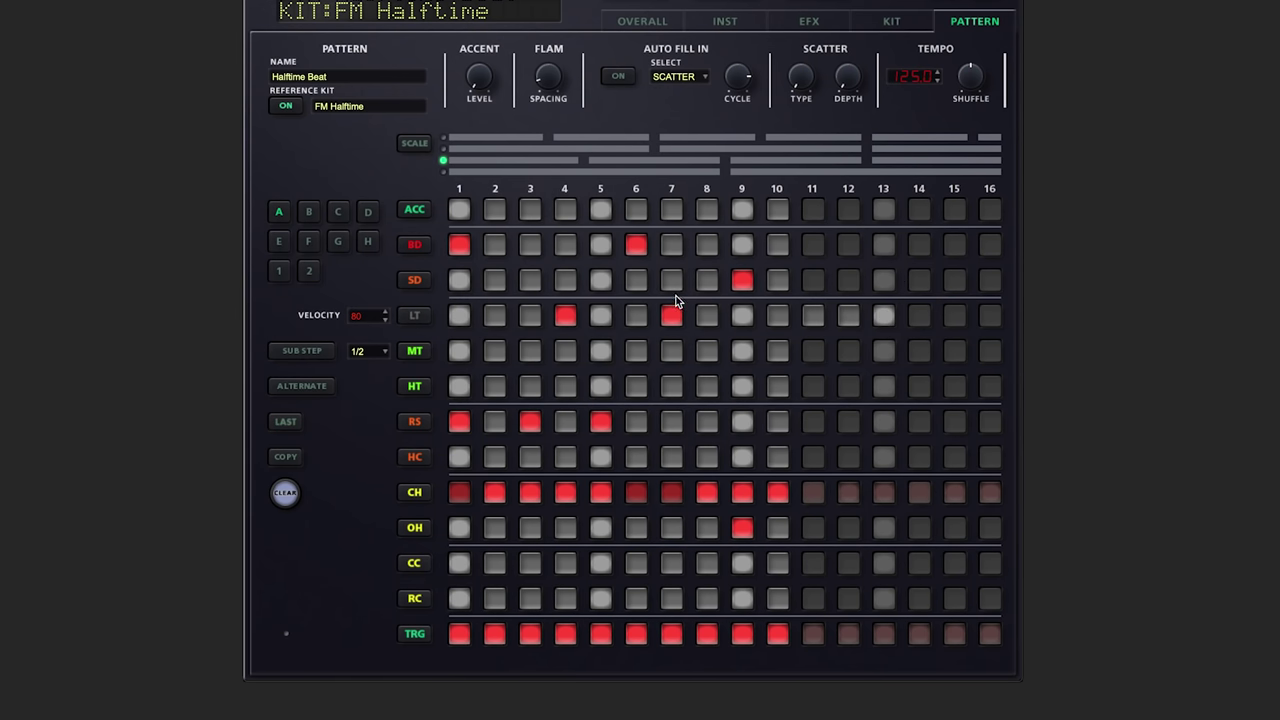
click(986, 317)
click(410, 317)
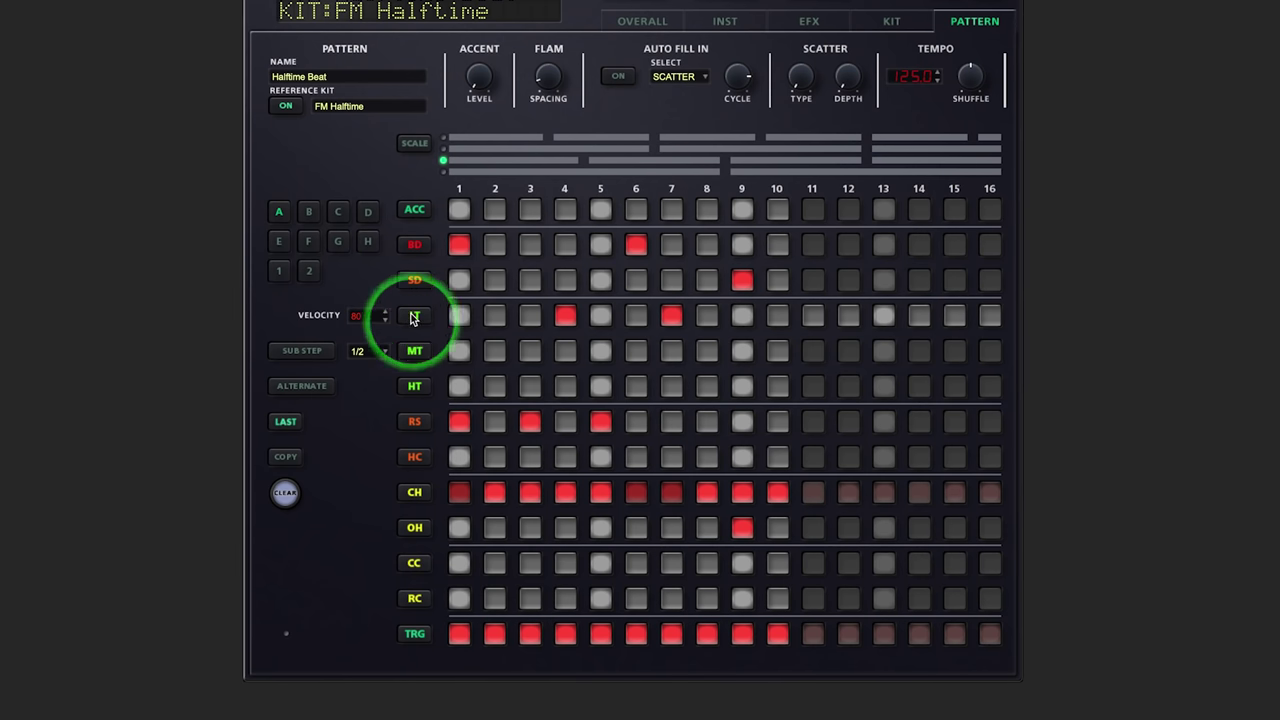
click(989, 212)
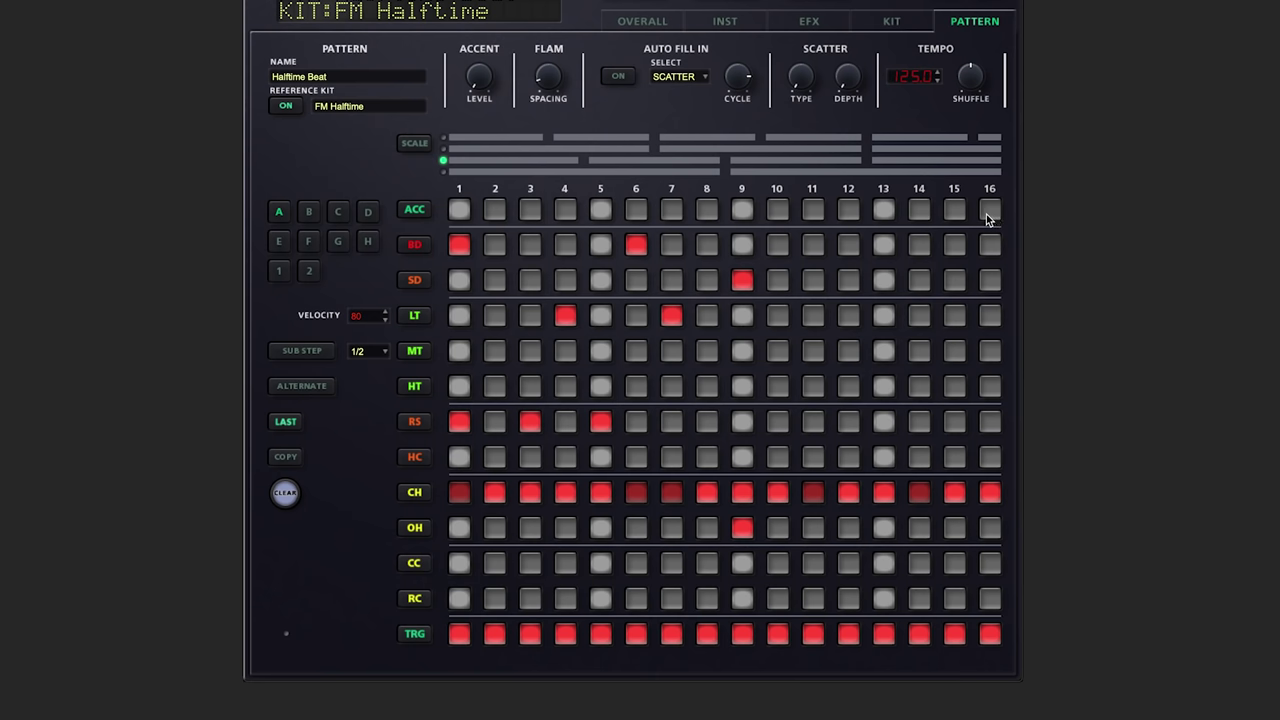
Step: Flip between pattern B and pattern A twice to compare their steps
click(311, 219)
click(280, 215)
click(311, 219)
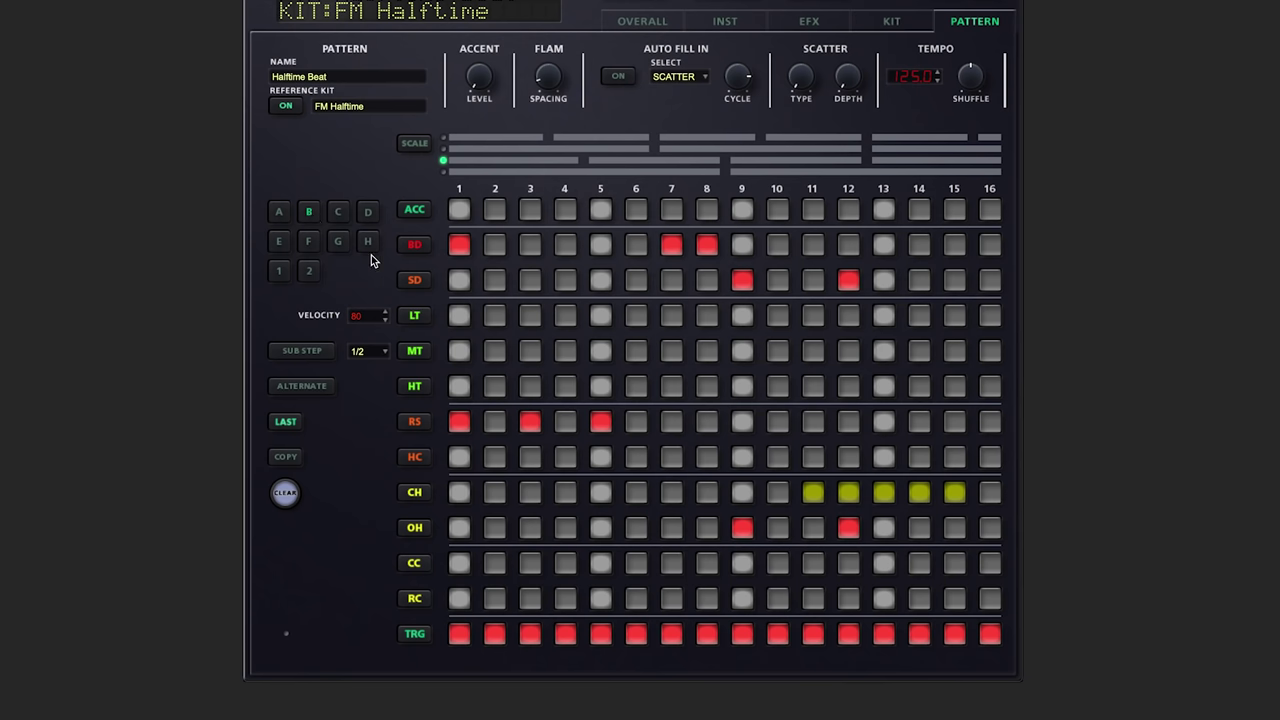
click(281, 216)
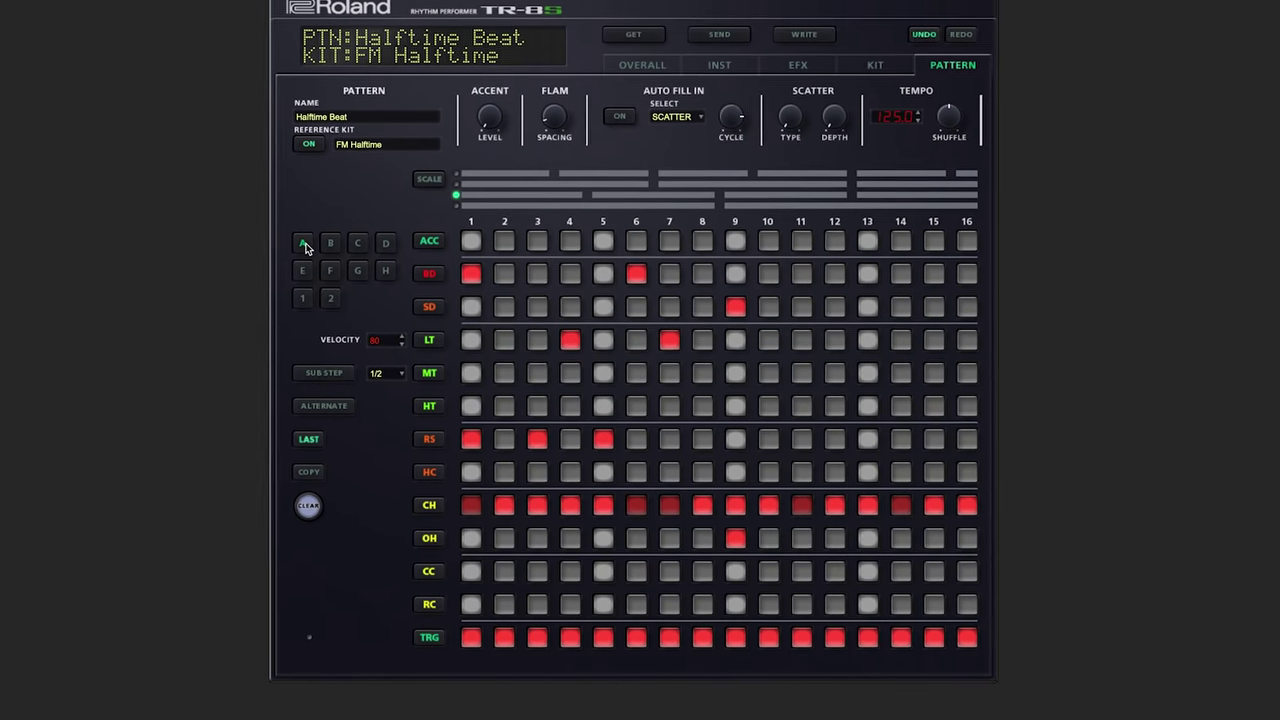
Step: Leave the pattern name unchanged, then open the Reference Kit field
click(352, 119)
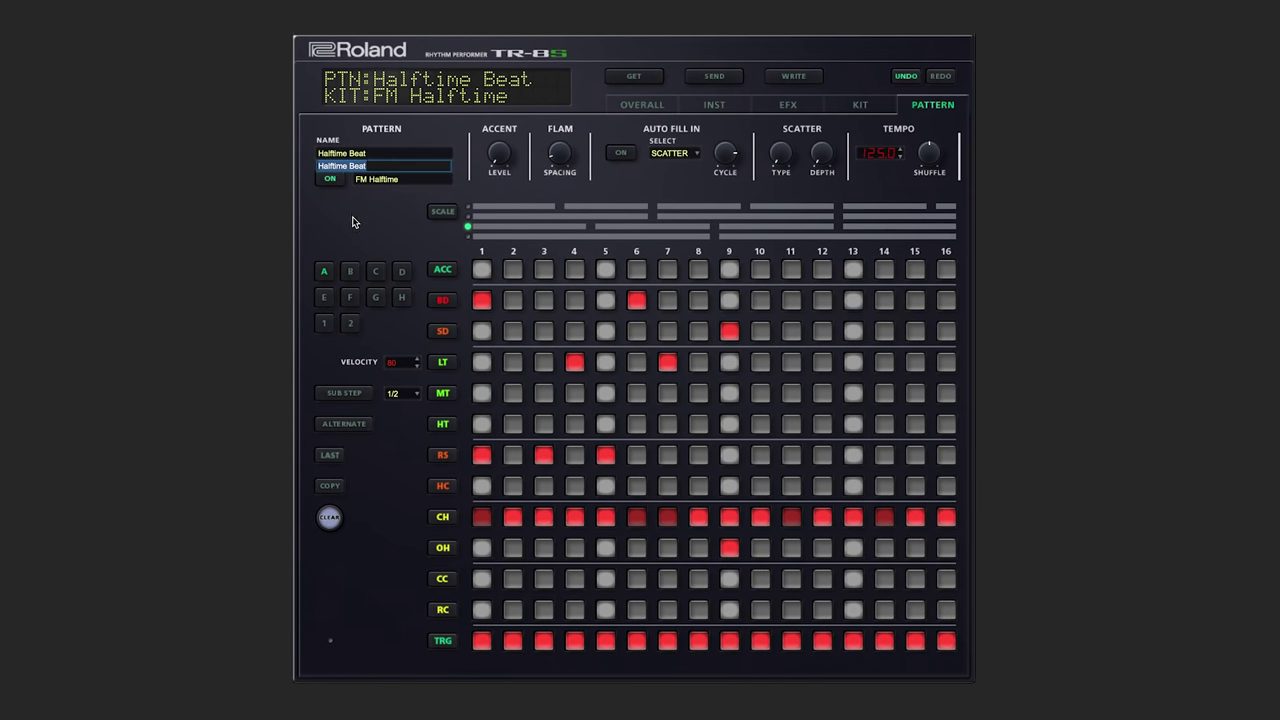
key(Return)
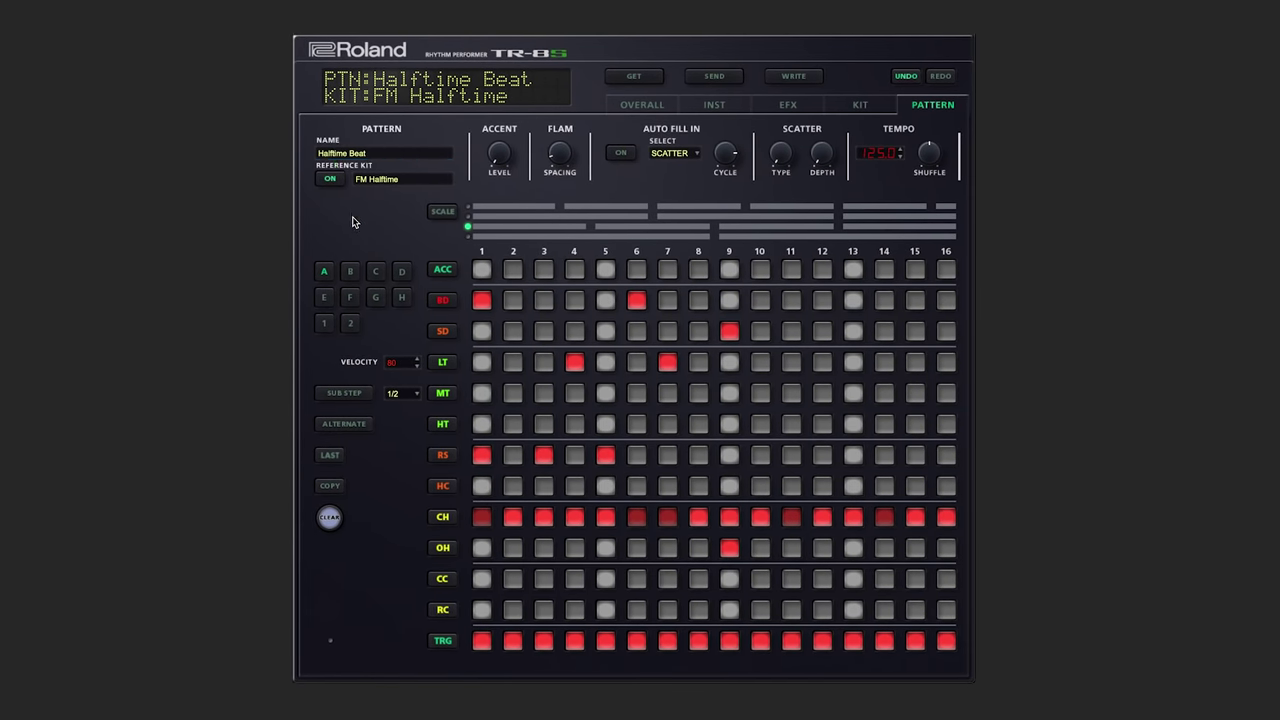
click(390, 180)
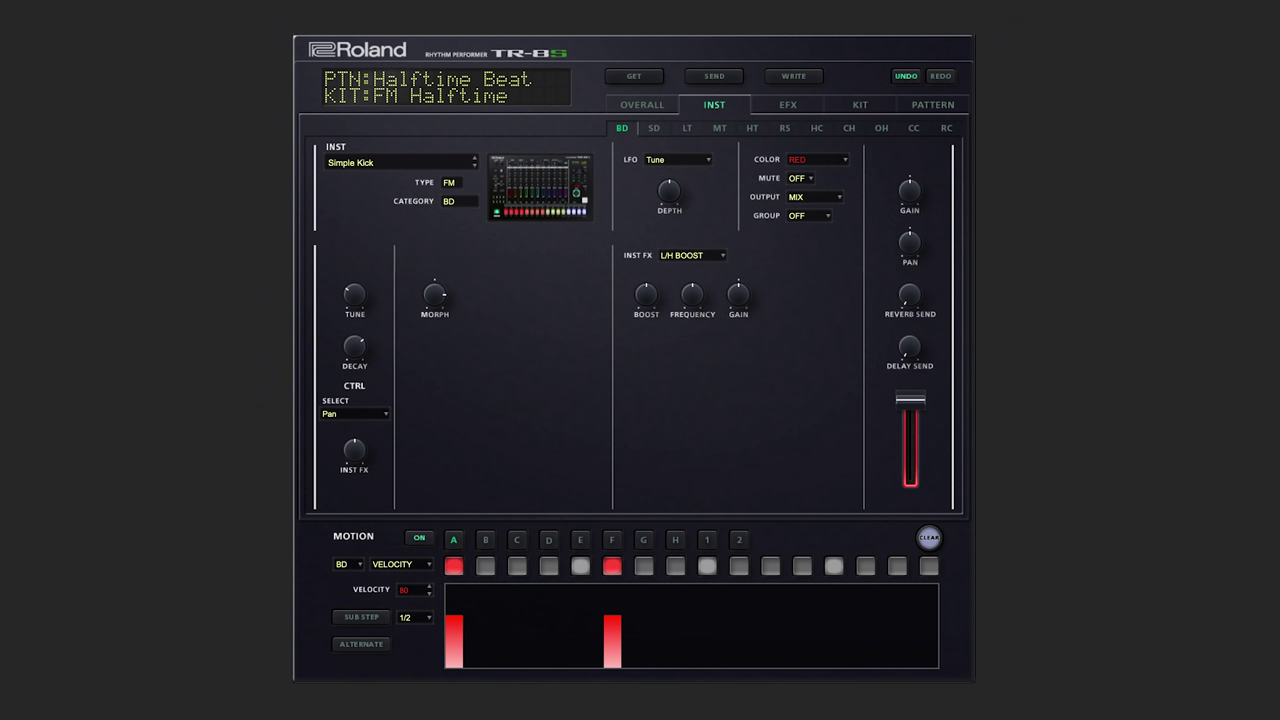
Step: Switch the INST page between the snare drum and low tom, ending on the snare drum
click(652, 132)
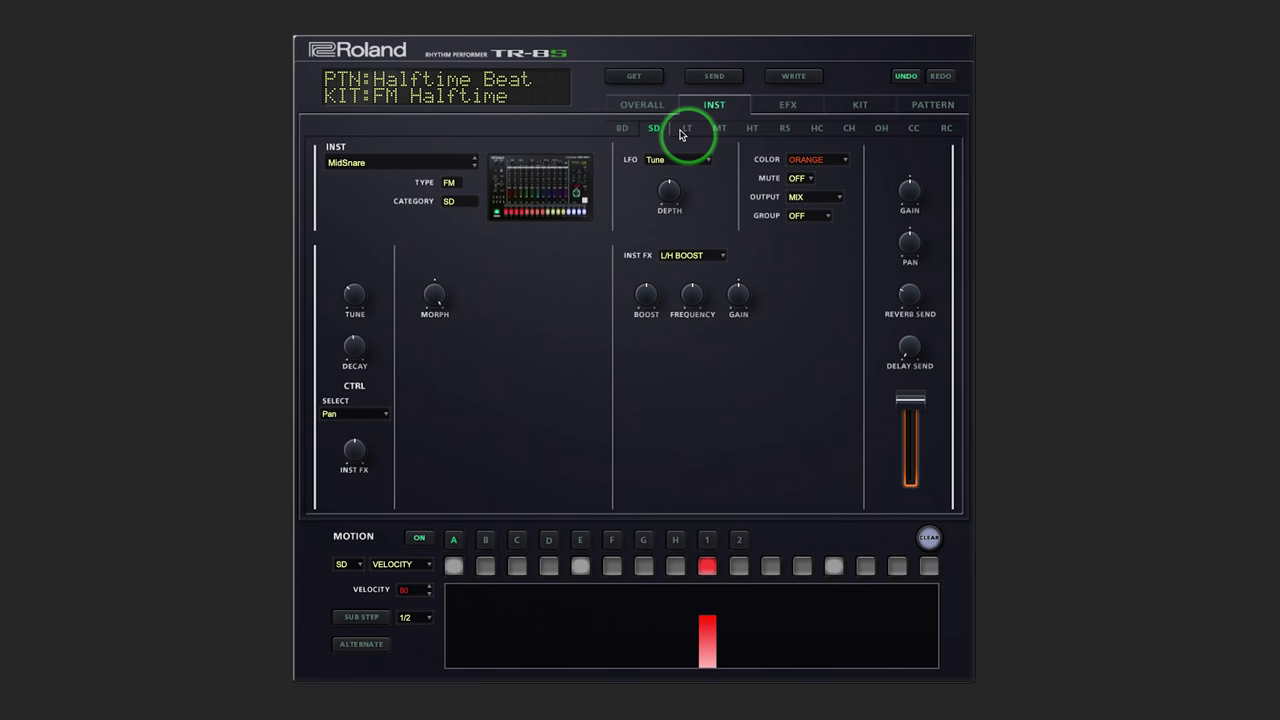
click(728, 132)
click(694, 132)
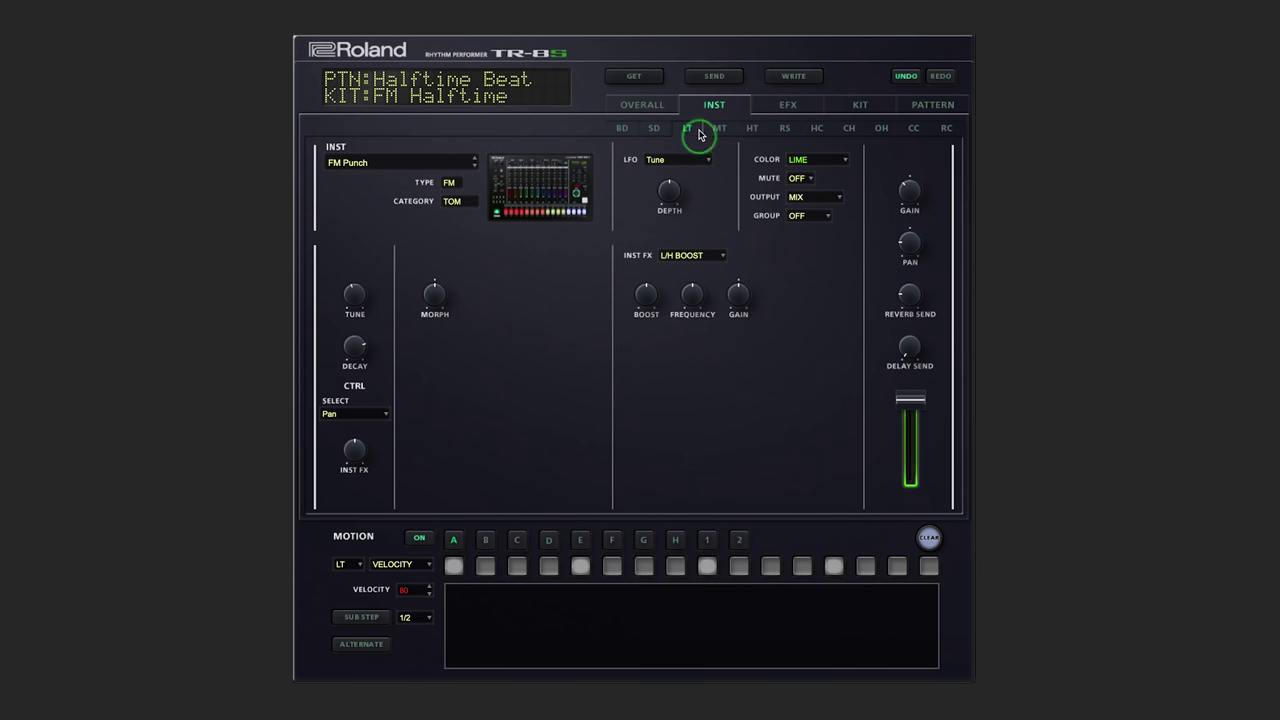
click(655, 132)
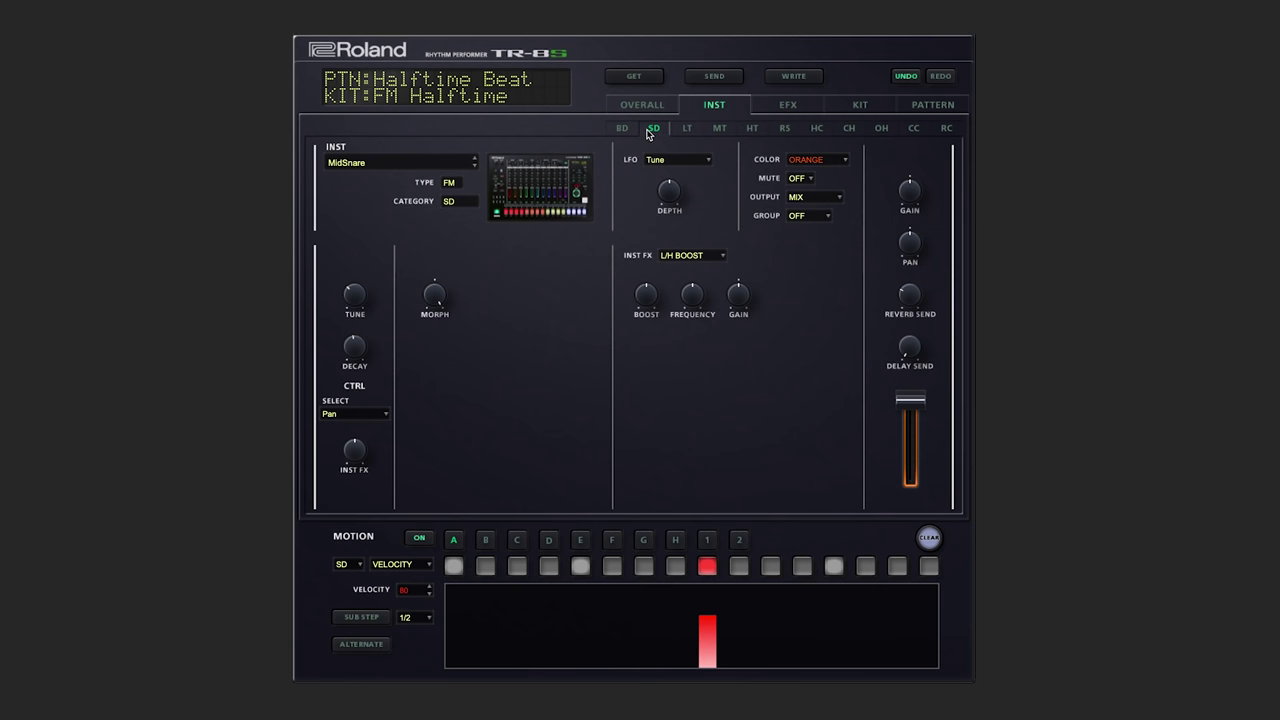
click(398, 167)
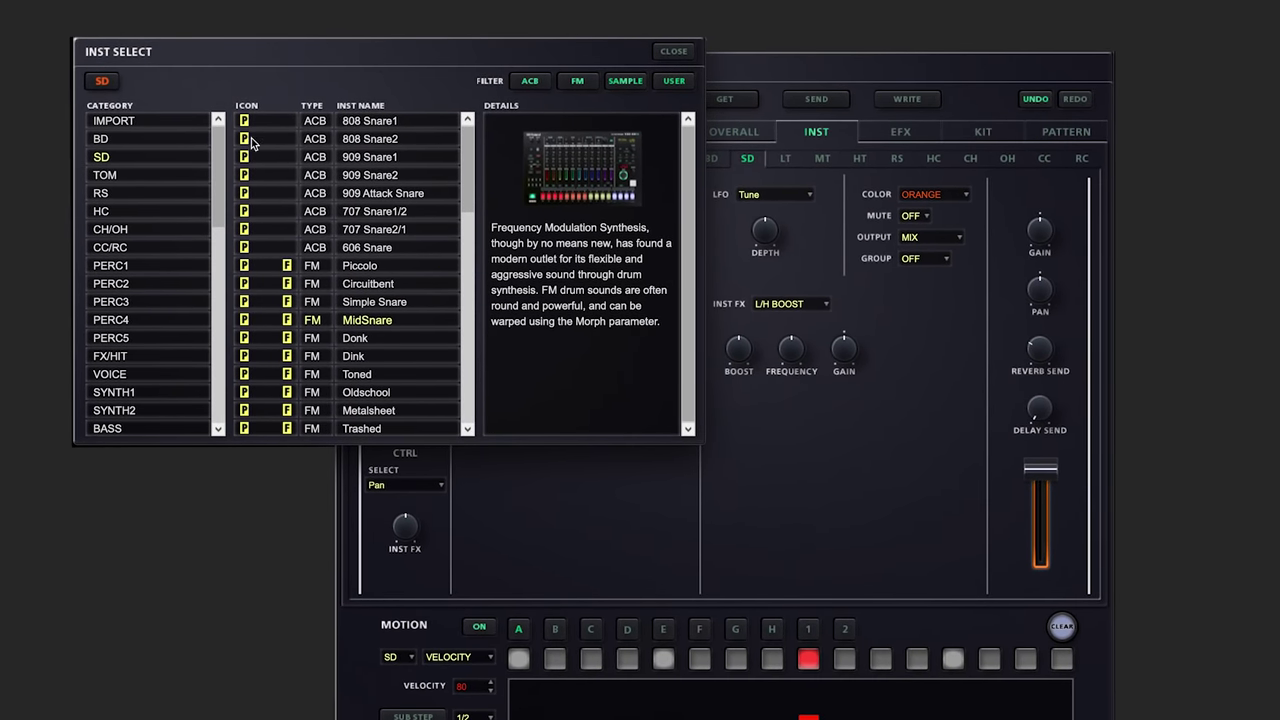
Step: Cycle through the tom, rim shot and snare sound categories, ending on snares
click(148, 179)
click(141, 194)
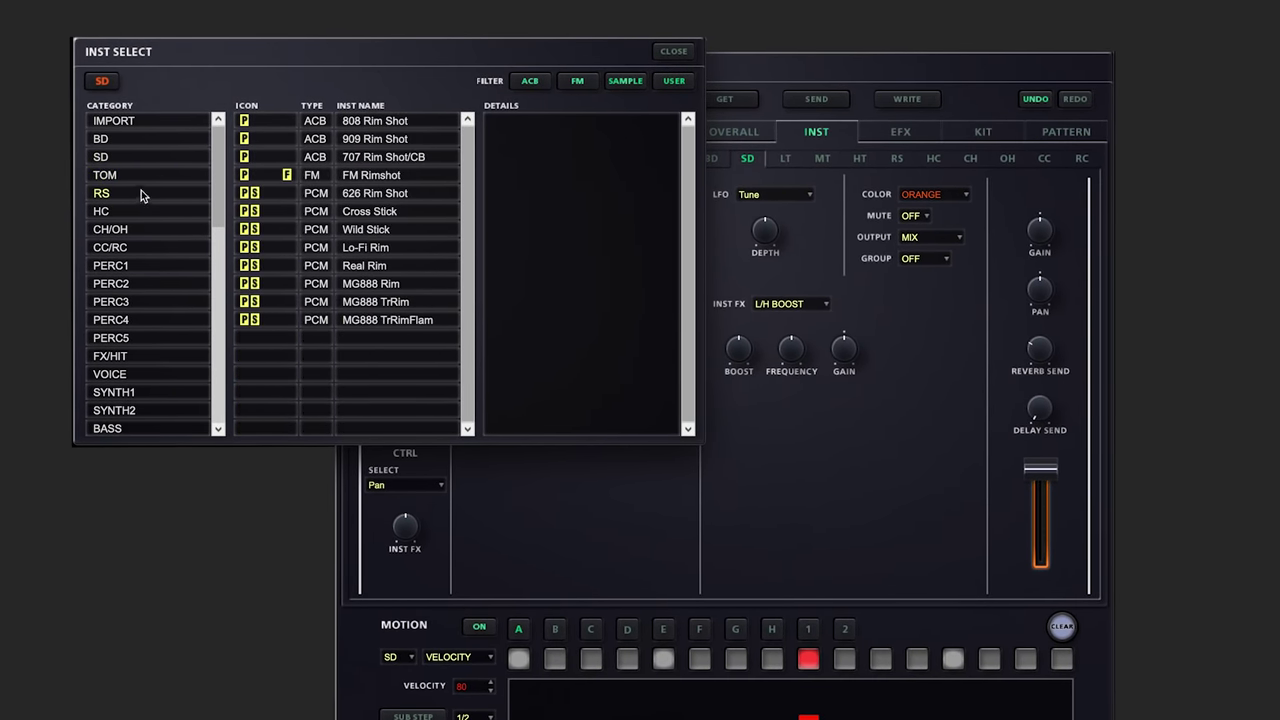
click(143, 162)
click(135, 180)
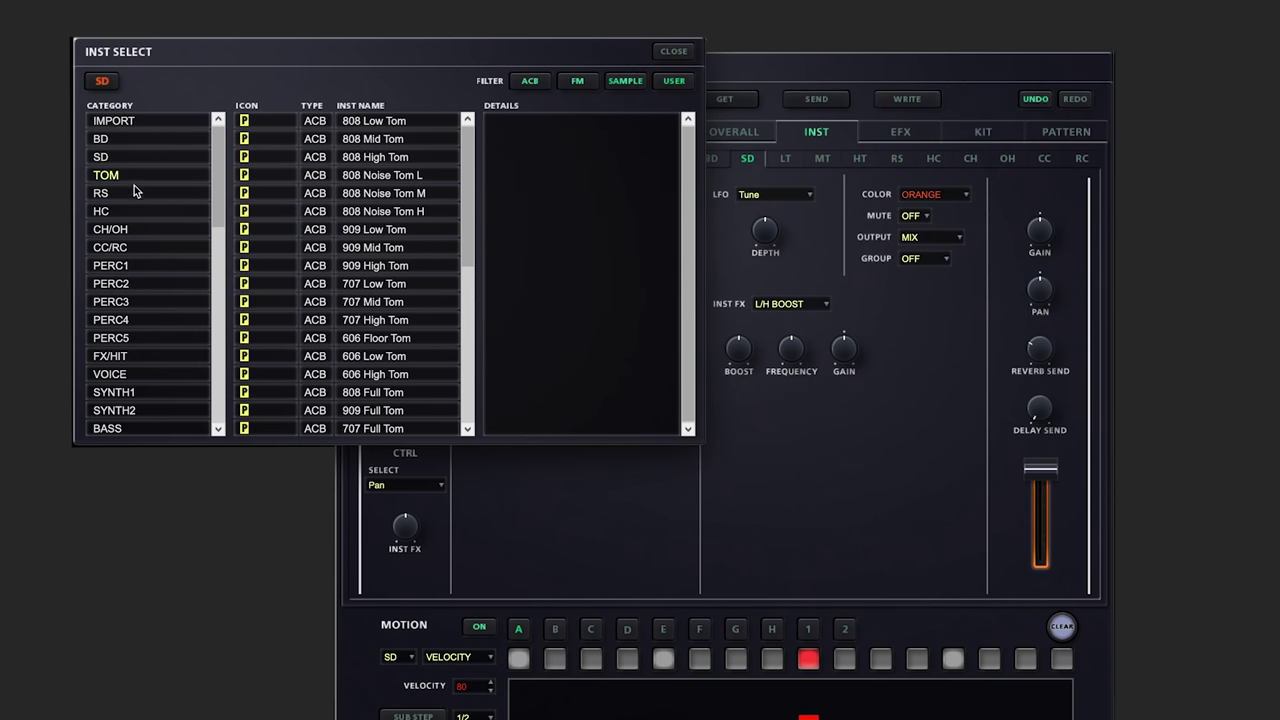
click(137, 195)
click(149, 157)
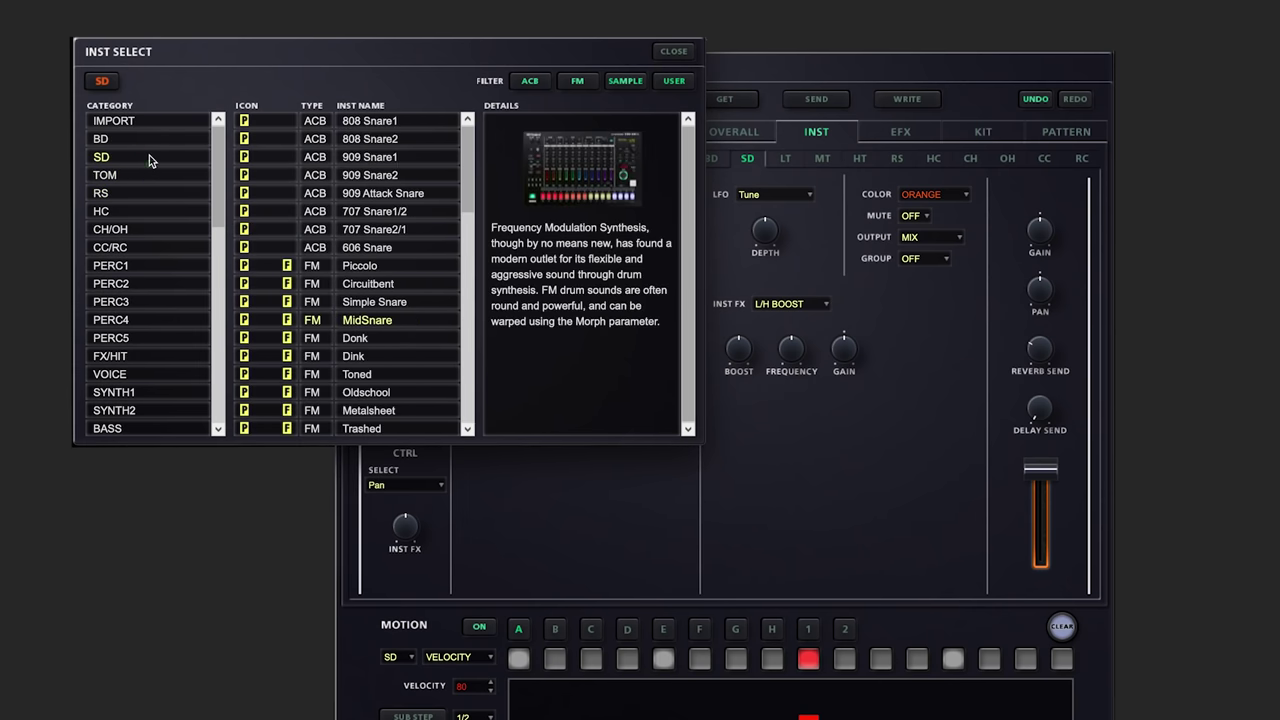
Step: Filter the snare list to ACB models only and load 909 Snare2
click(537, 87)
click(580, 85)
click(617, 88)
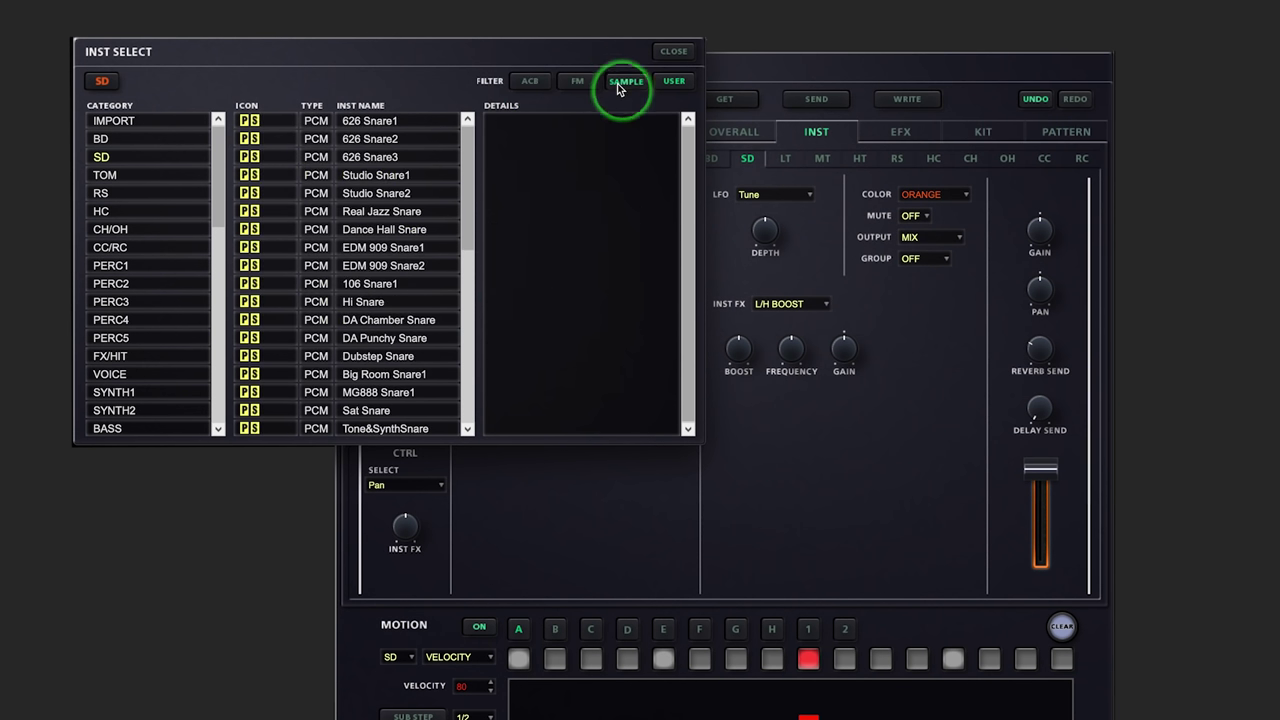
click(622, 87)
click(578, 86)
click(535, 89)
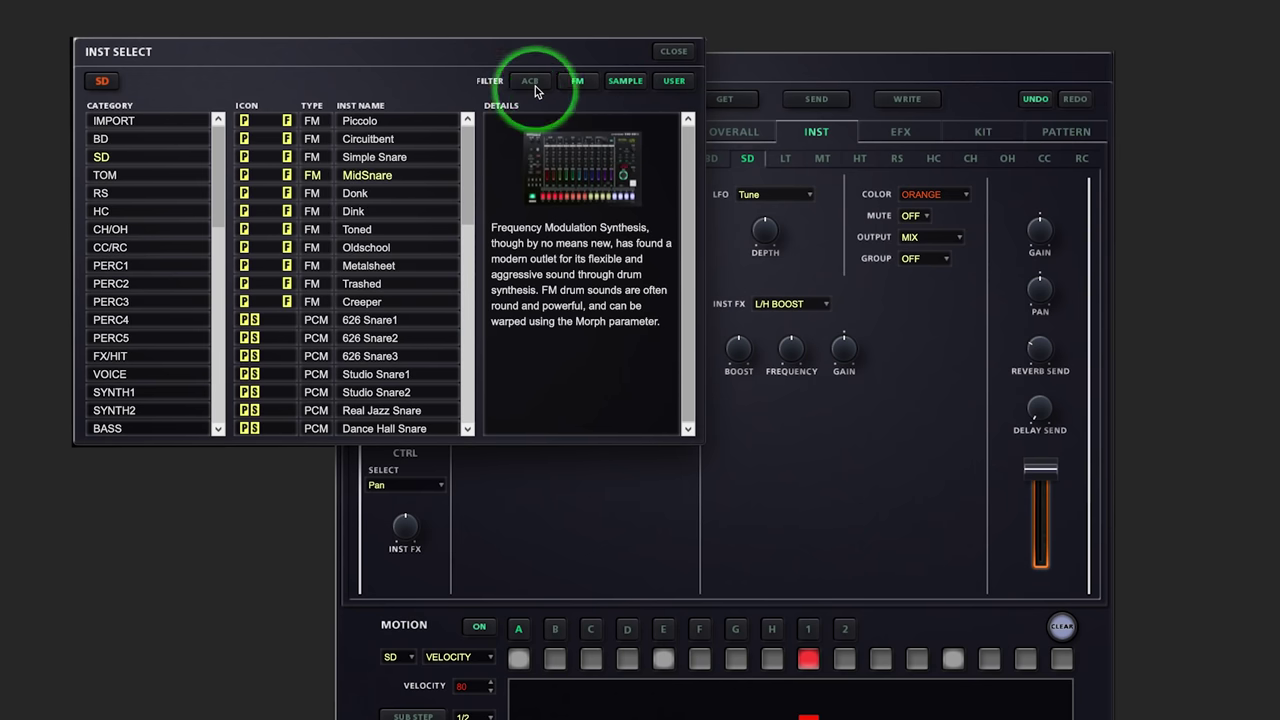
click(578, 87)
click(618, 86)
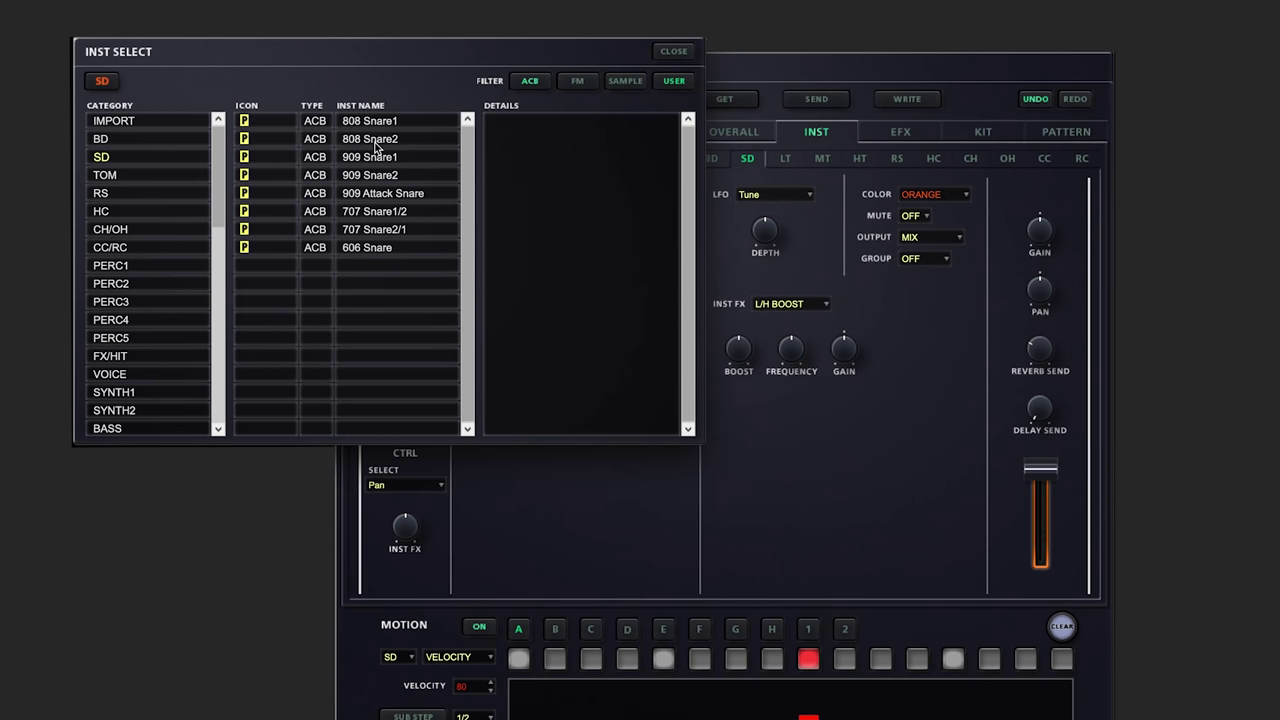
double_click(384, 175)
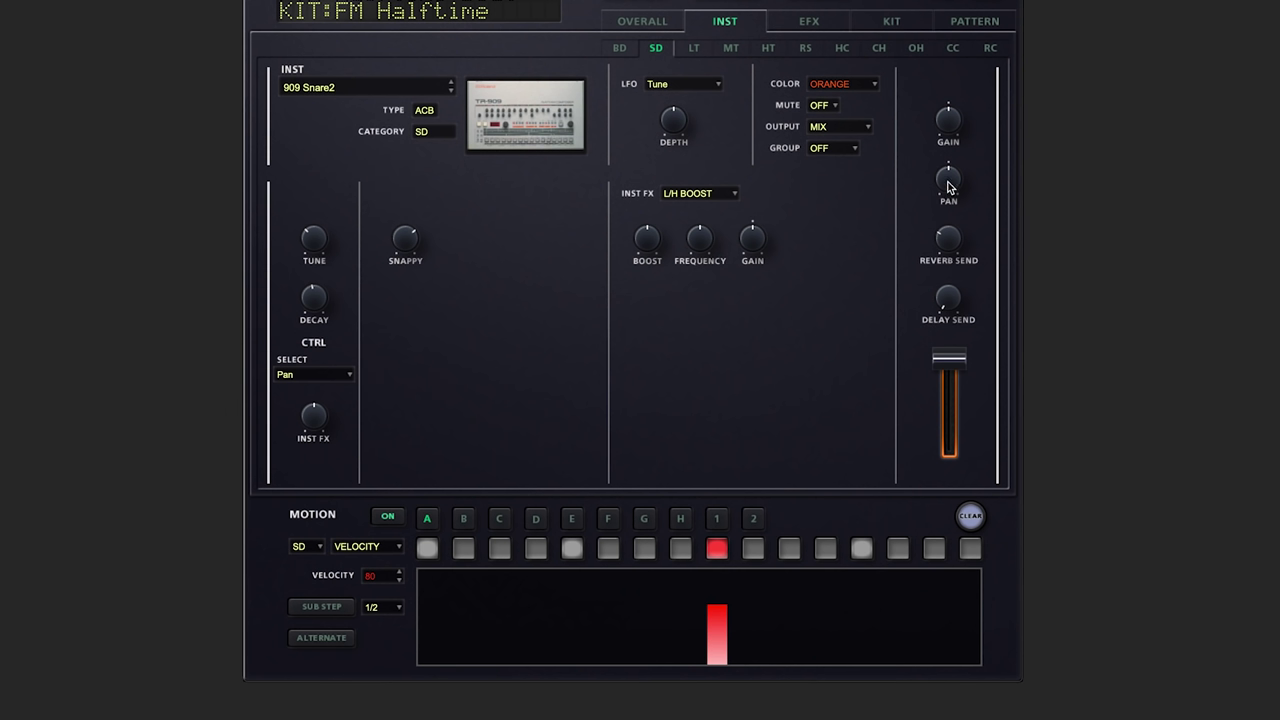
Step: Lower the SD reverb send knob slightly, to about 52
drag(946, 248, 944, 348)
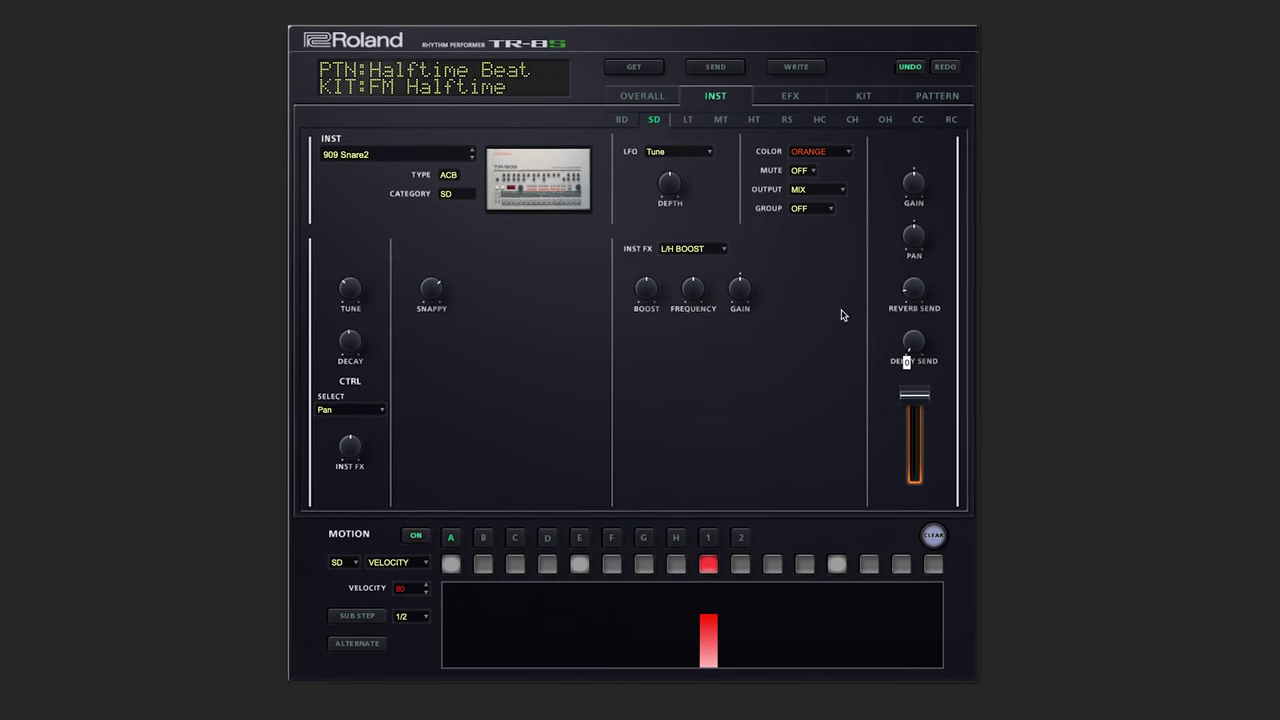
Step: Swap the snare instrument for the PCM sample 106 Snare1 using the SAMPLE filter
click(413, 164)
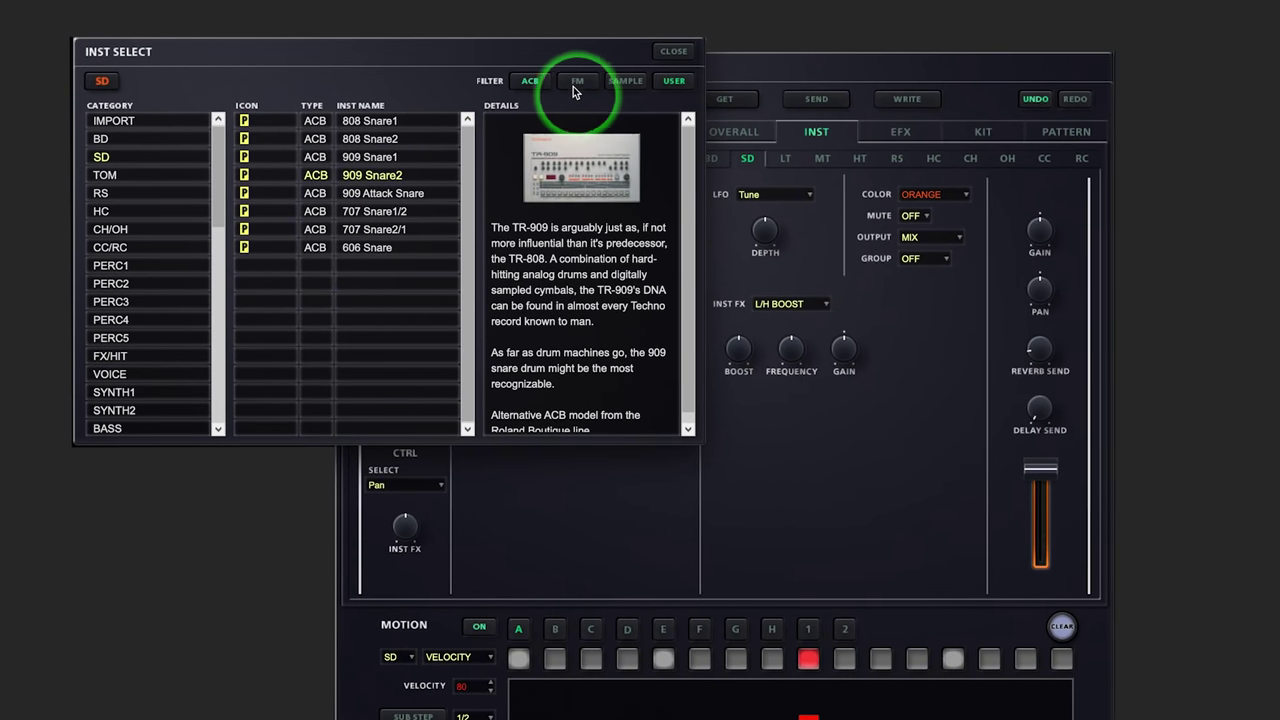
click(607, 77)
click(522, 83)
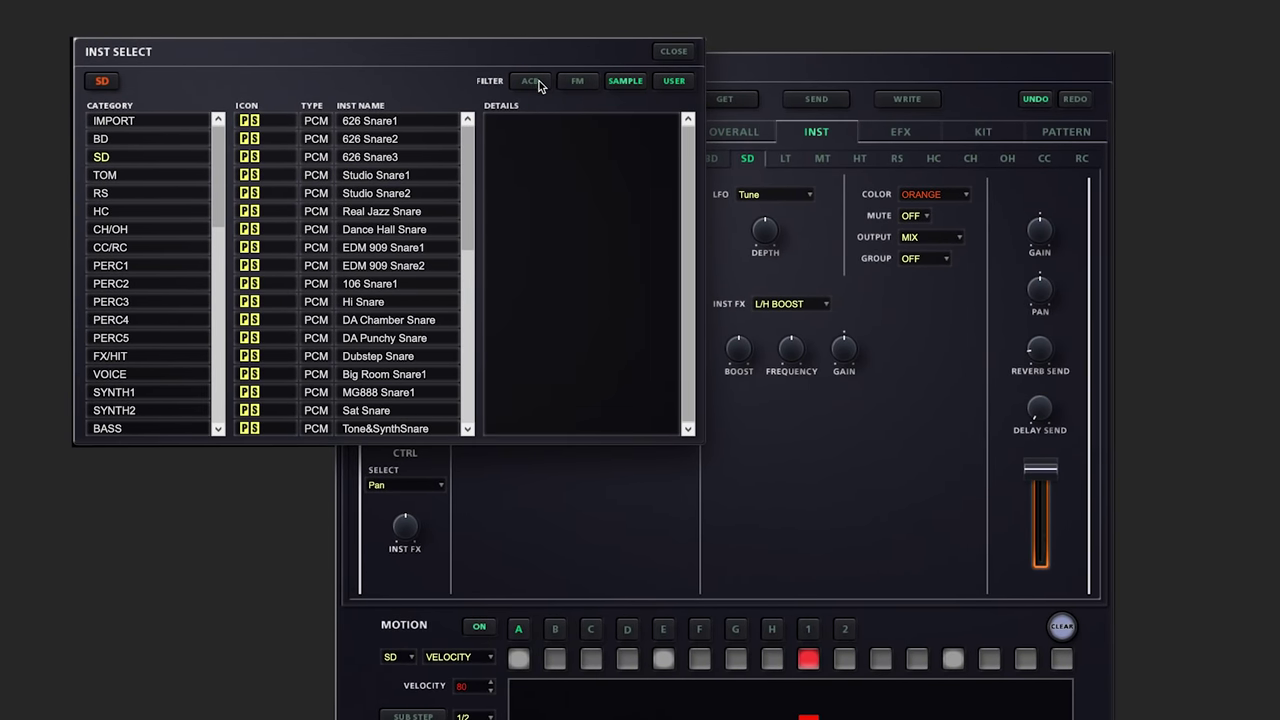
double_click(377, 289)
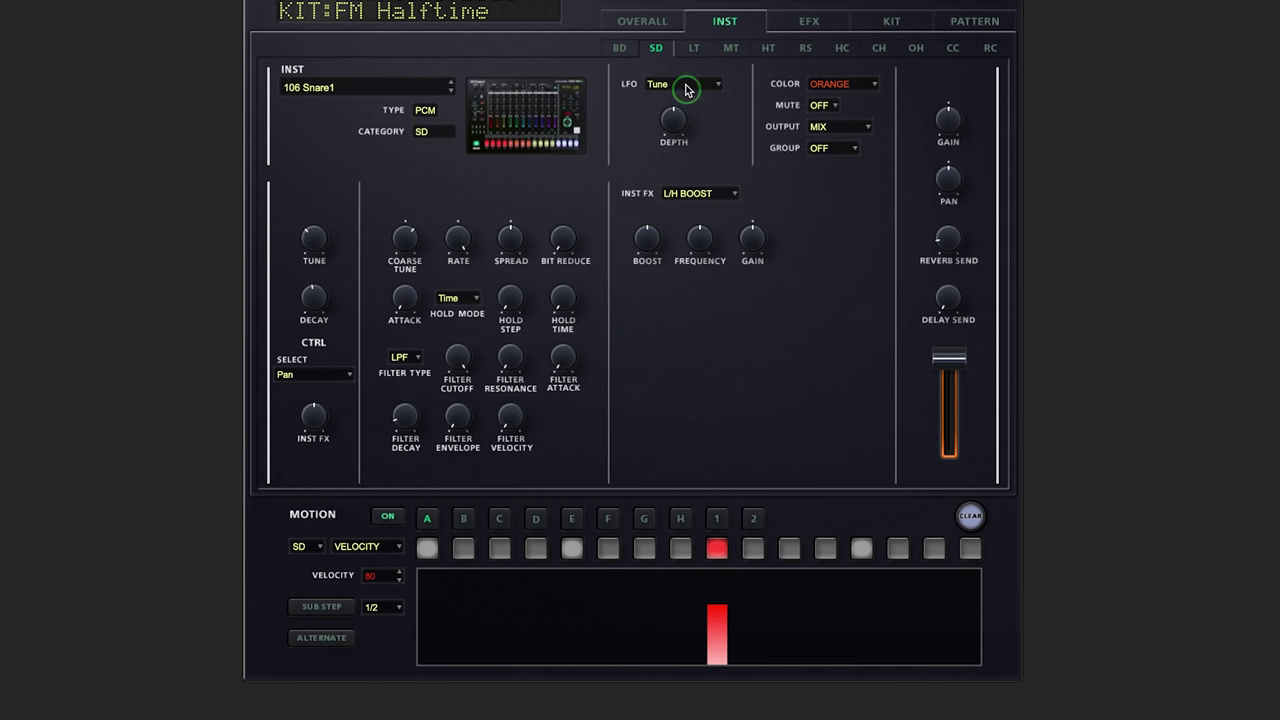
click(682, 84)
Step: Leave the LFO target at Tune and colour the snare GREEN
click(676, 93)
click(862, 86)
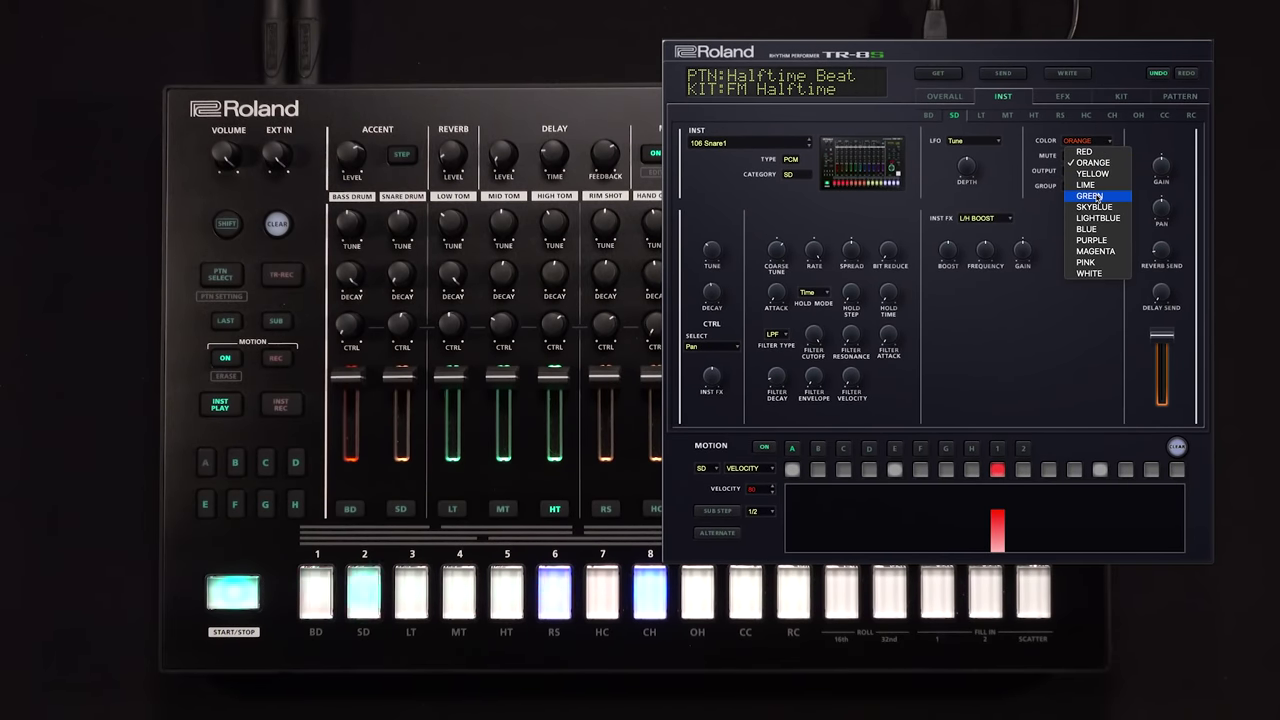
click(1089, 196)
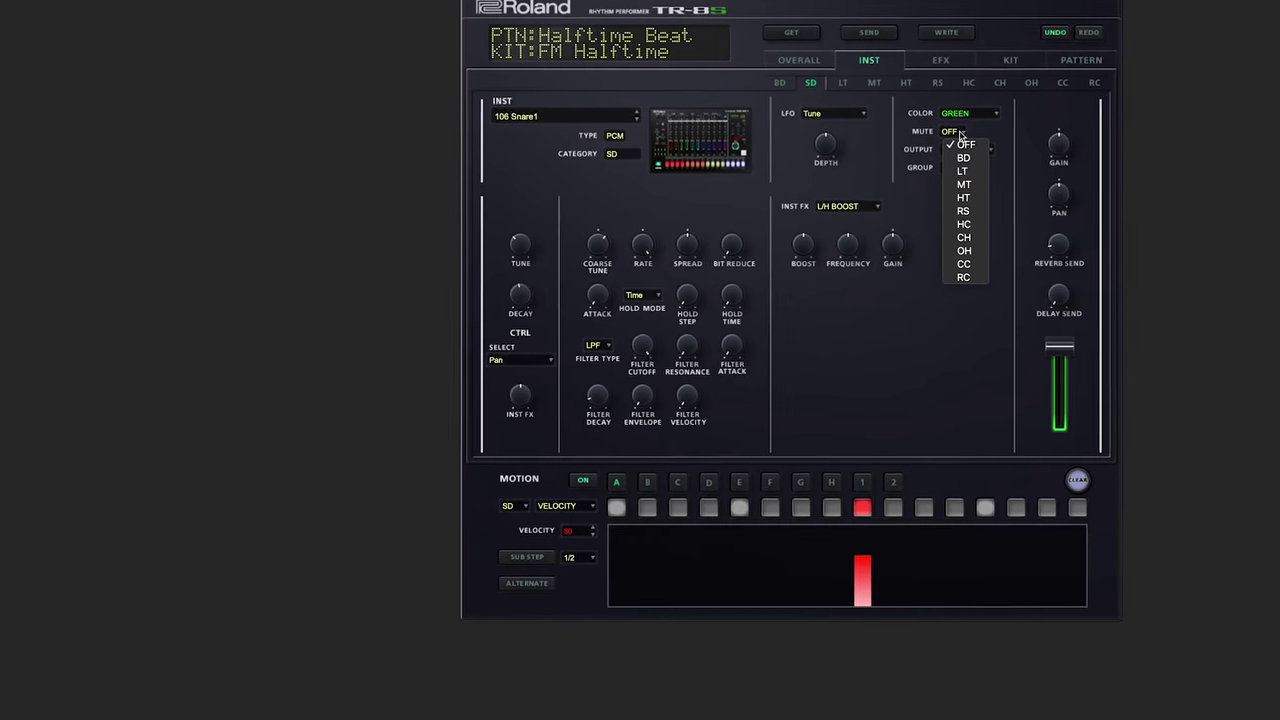
Step: Keep the snare's mute off, output on MIX and group OFF
click(960, 140)
click(978, 151)
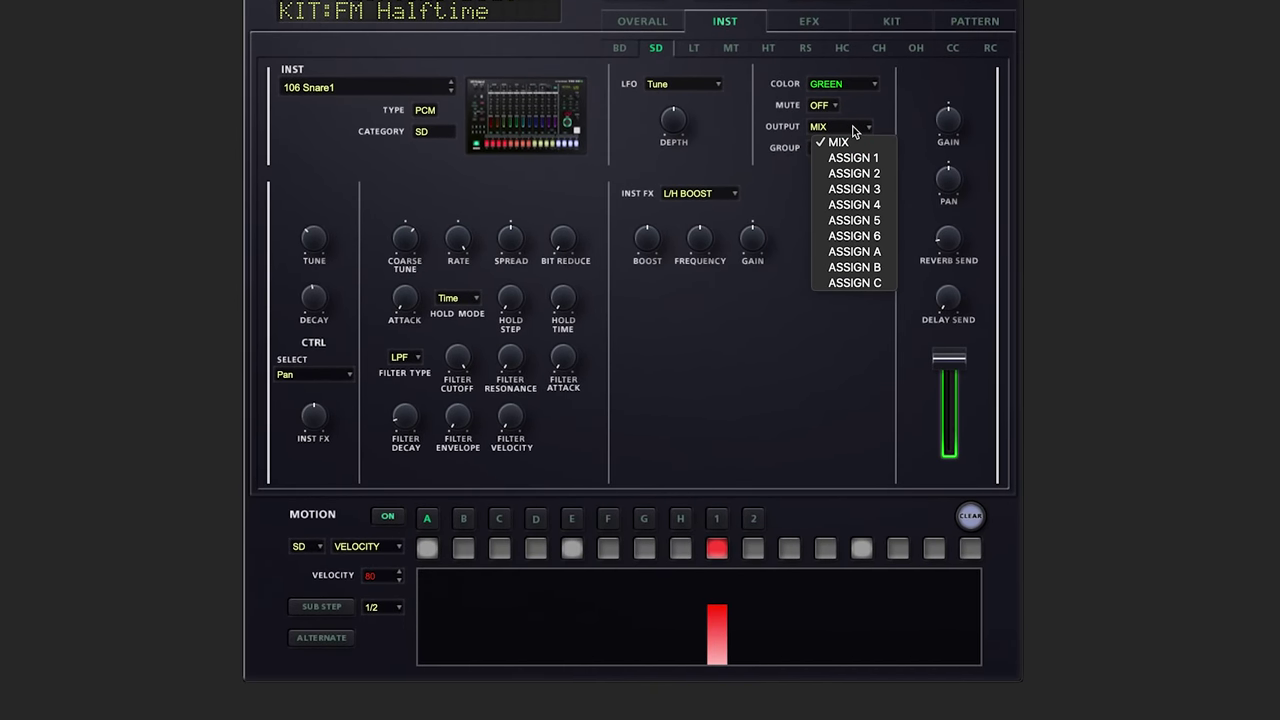
click(852, 130)
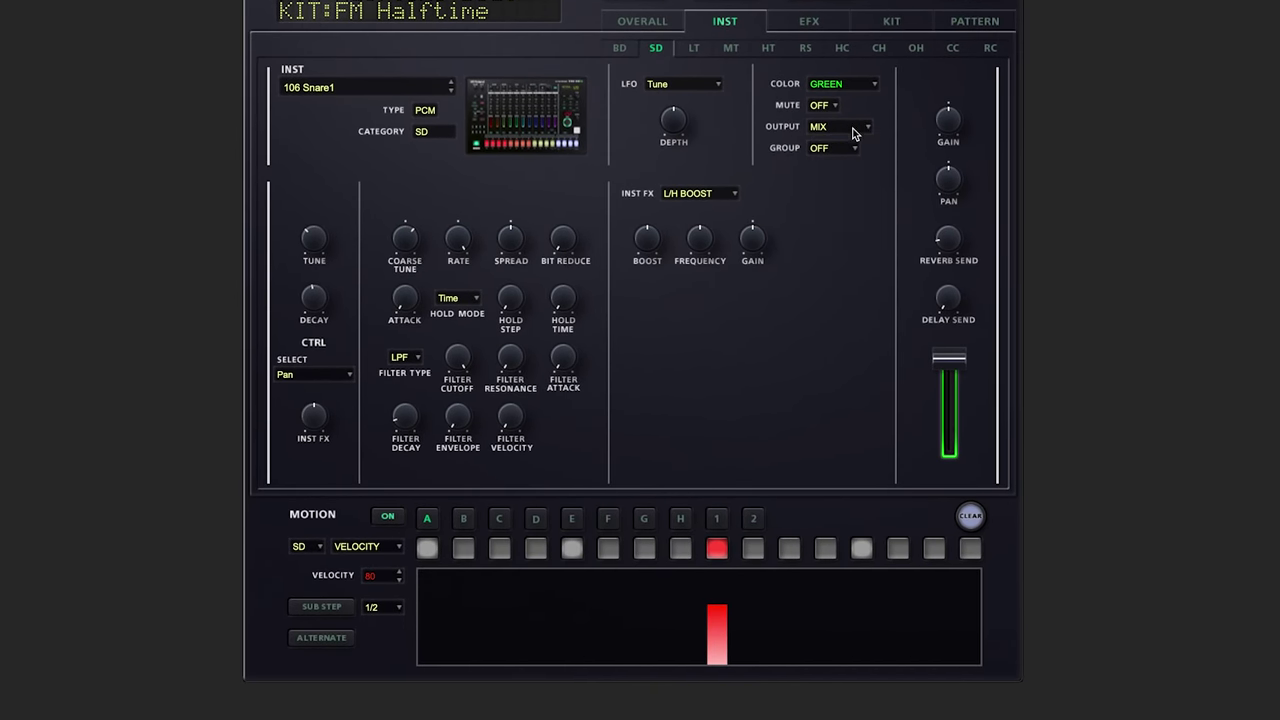
click(845, 149)
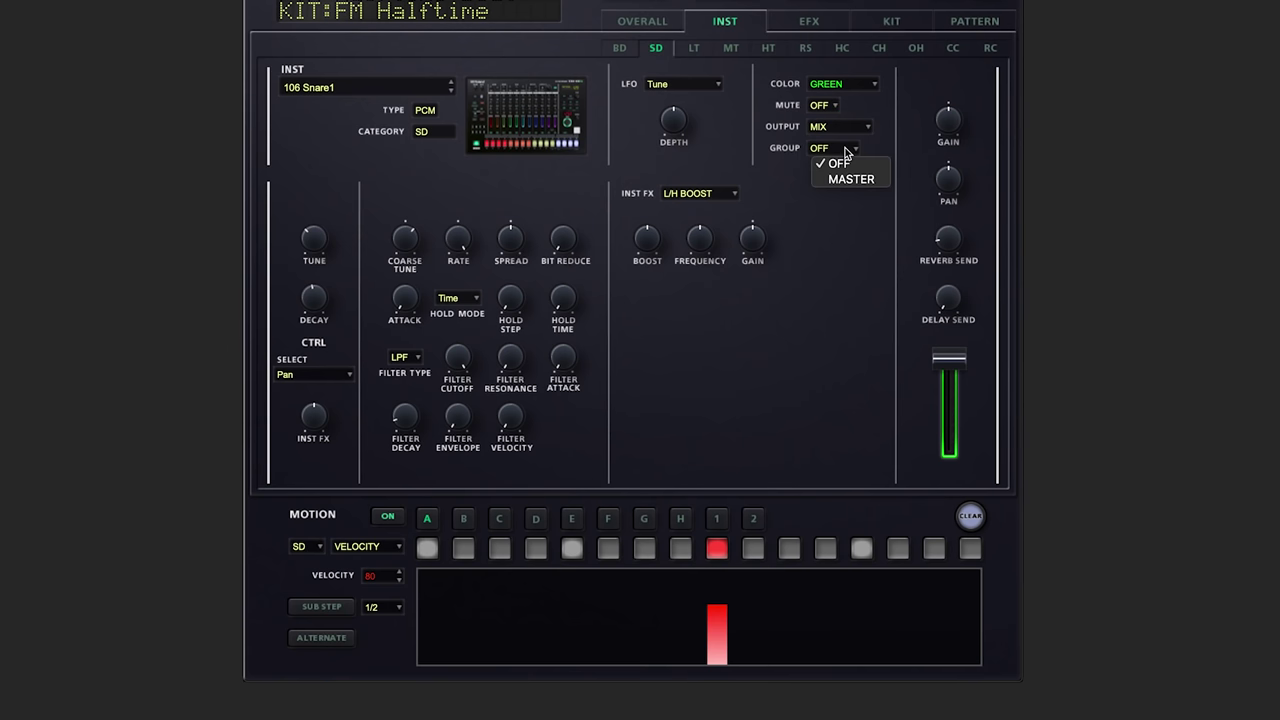
click(845, 150)
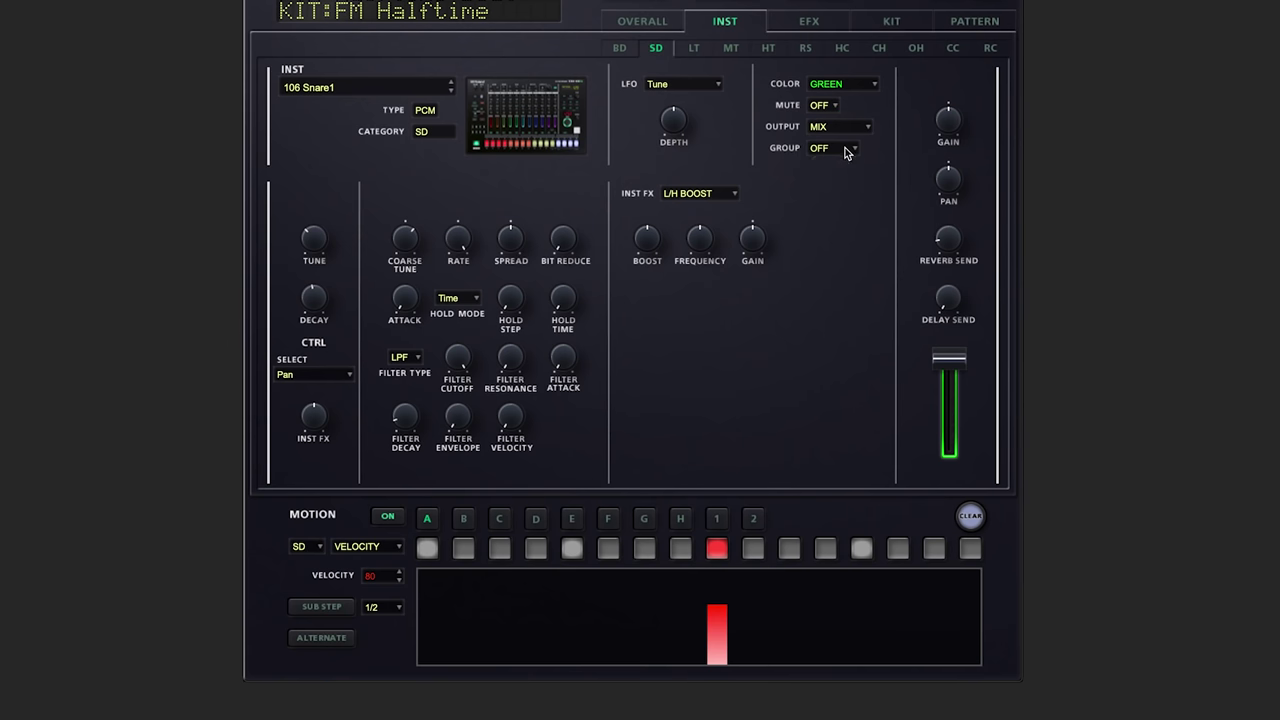
Step: On the BD page, set the kick's INST FX to COMP+DRV and nudge its drive up slightly
click(620, 50)
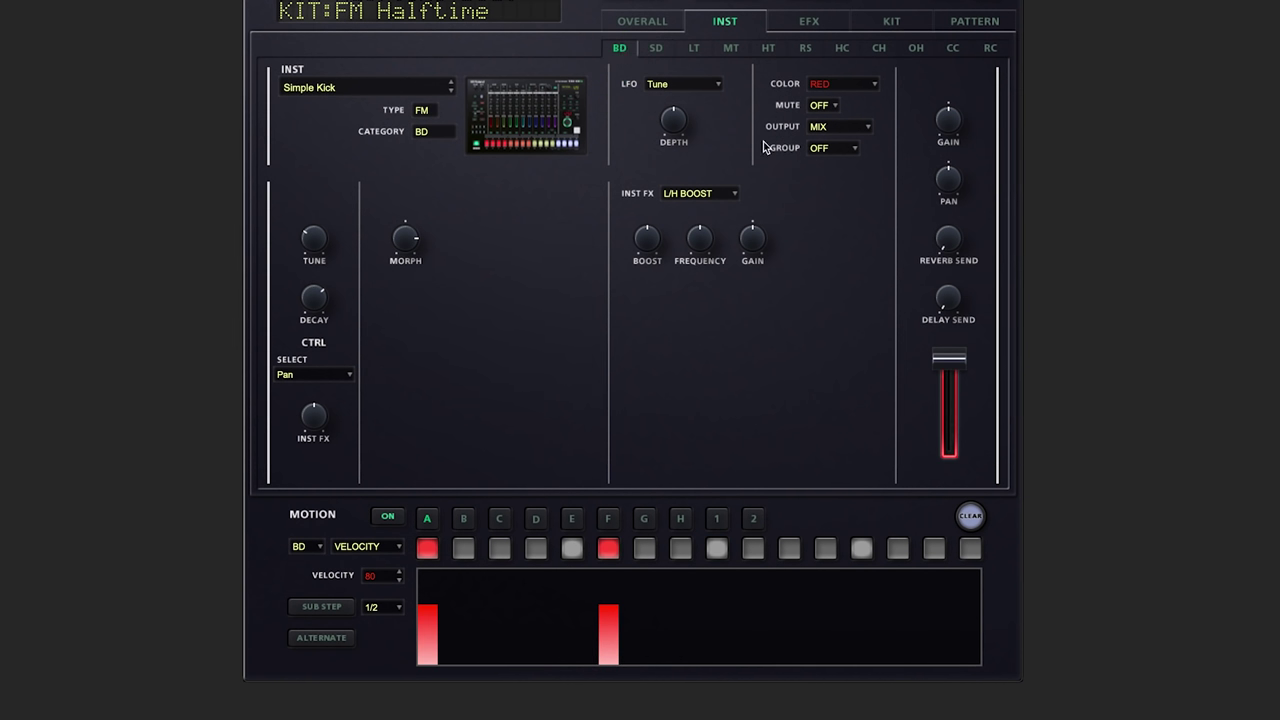
click(719, 197)
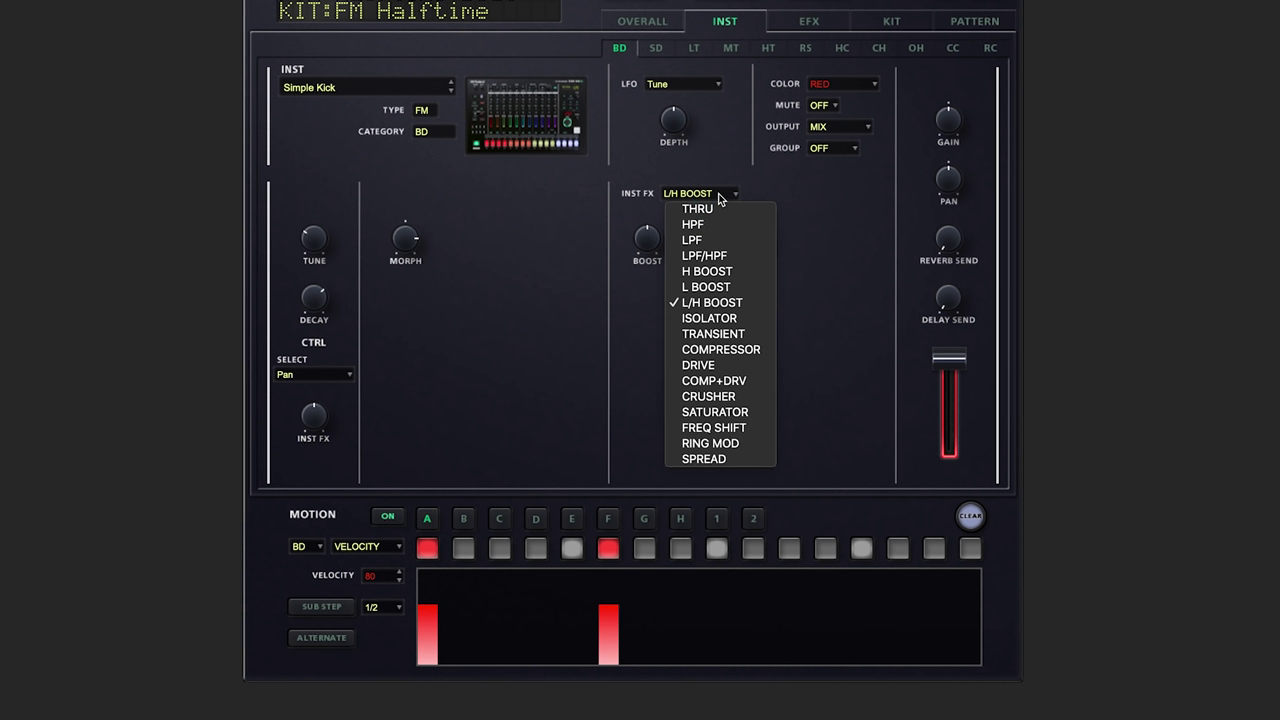
click(727, 384)
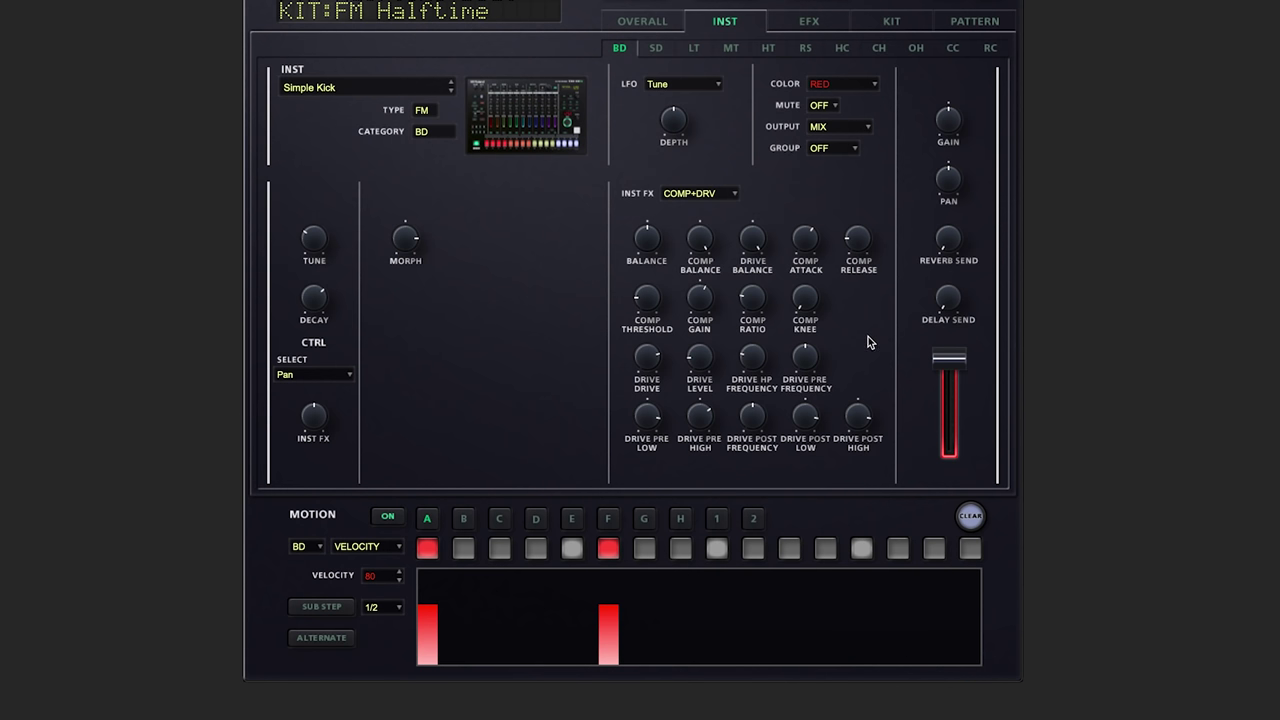
click(655, 358)
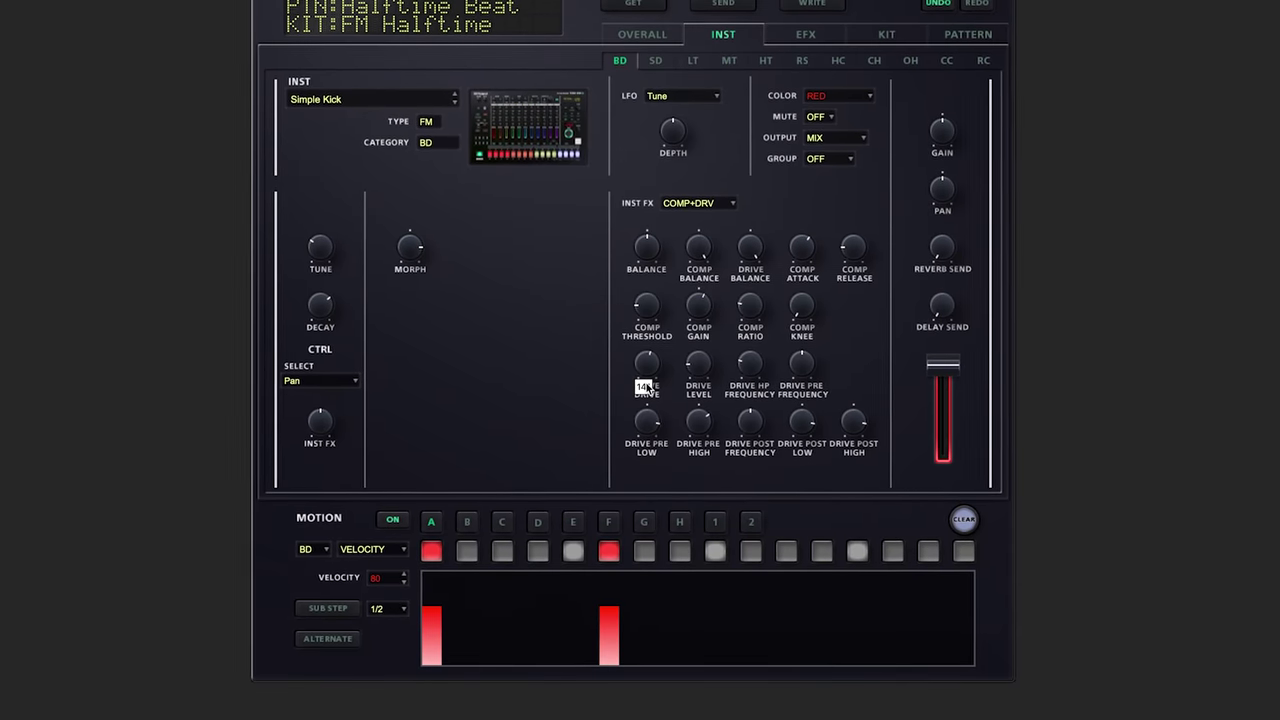
drag(645, 390, 645, 394)
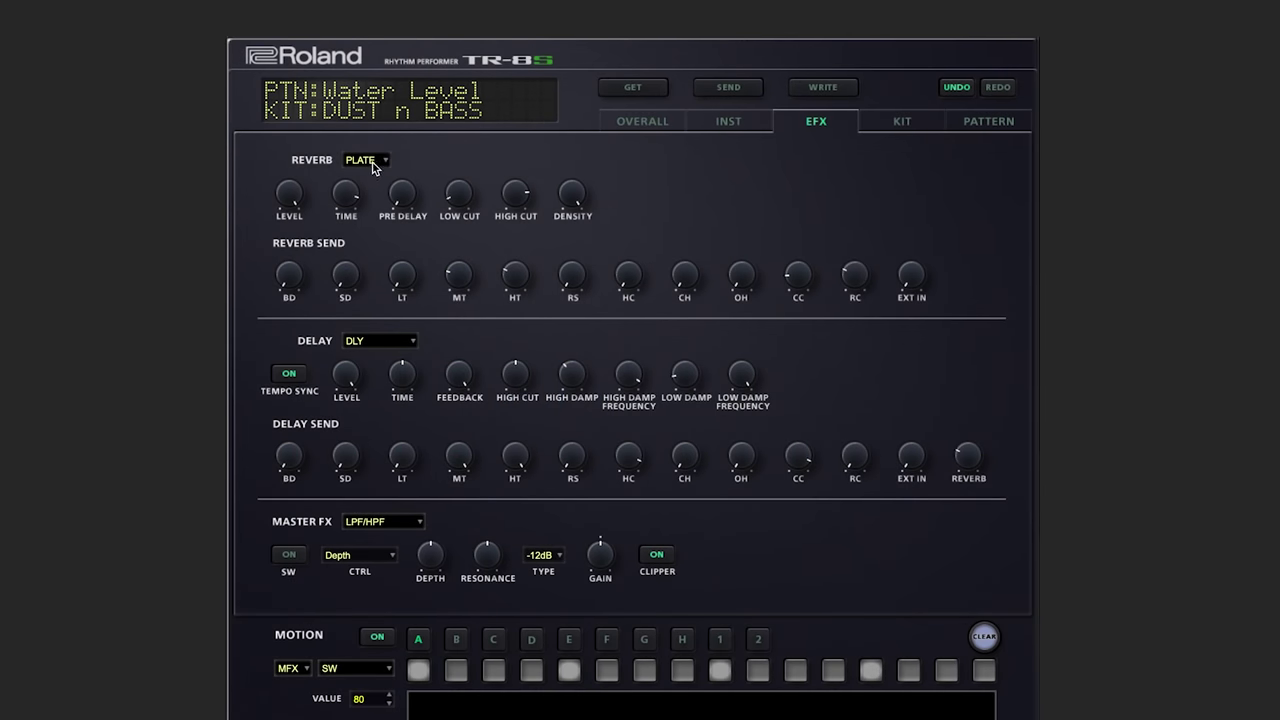
Step: Set the reverb type to MOD
click(372, 164)
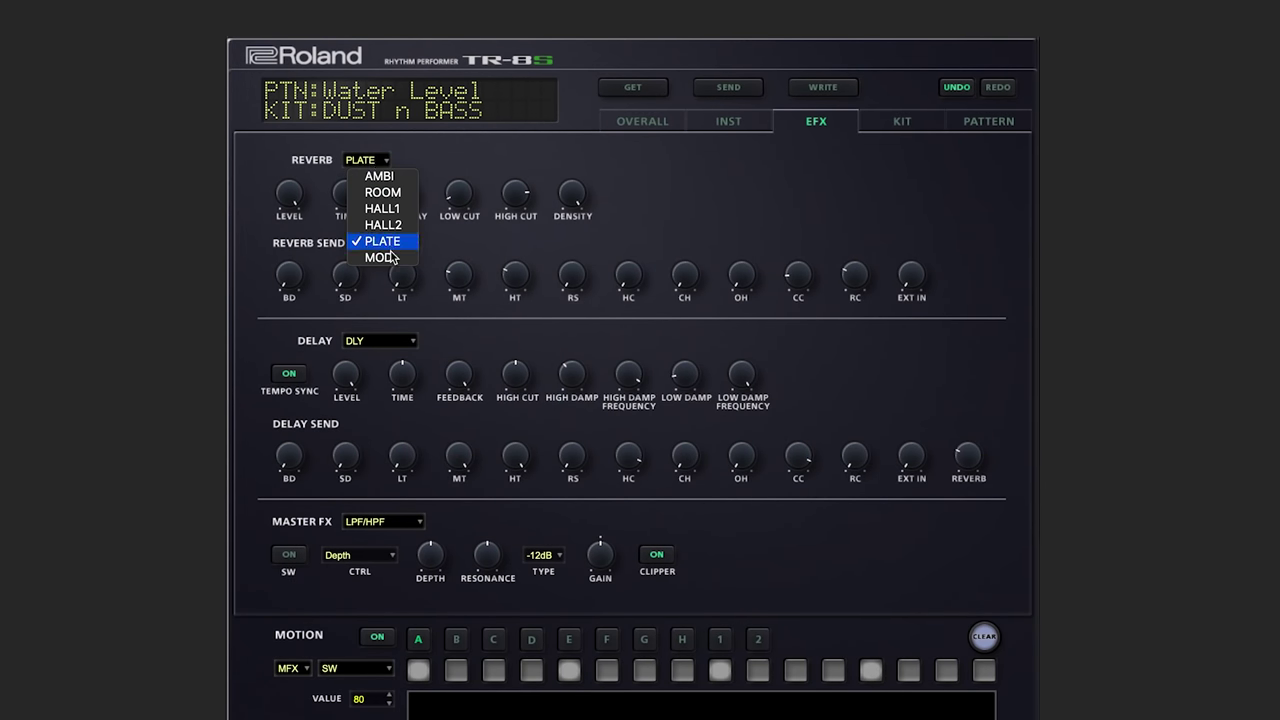
click(389, 262)
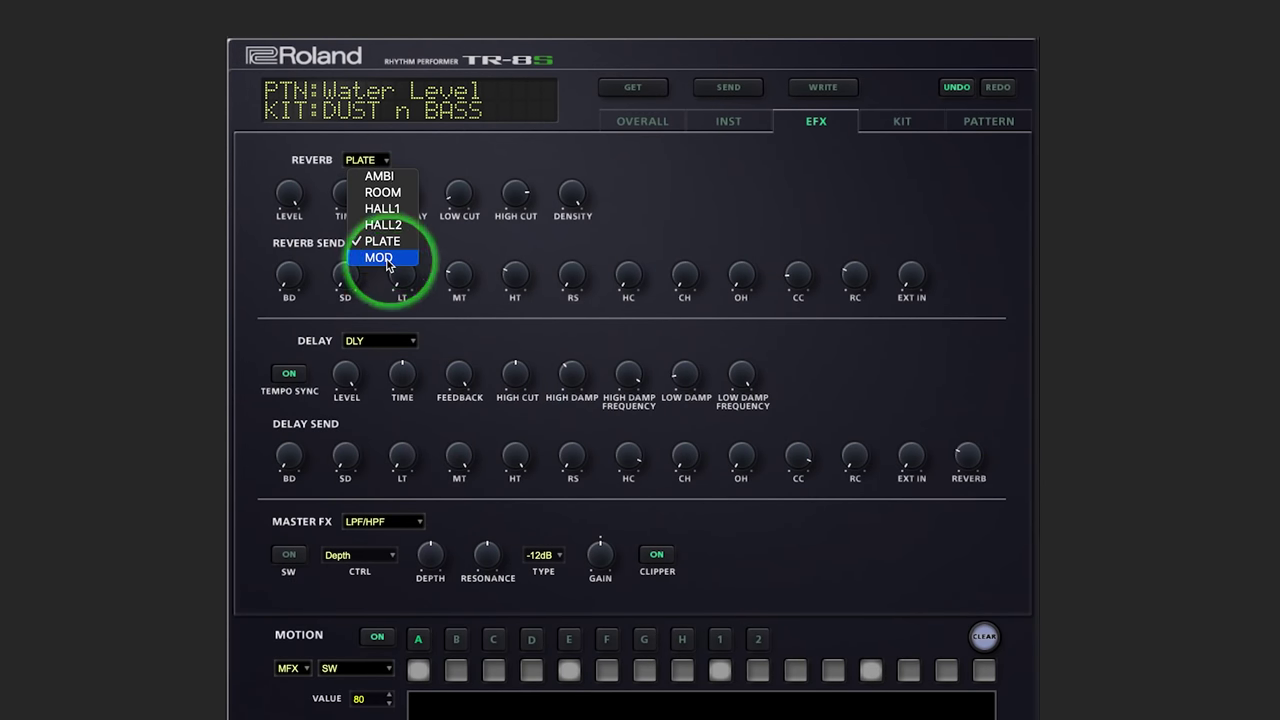
click(348, 203)
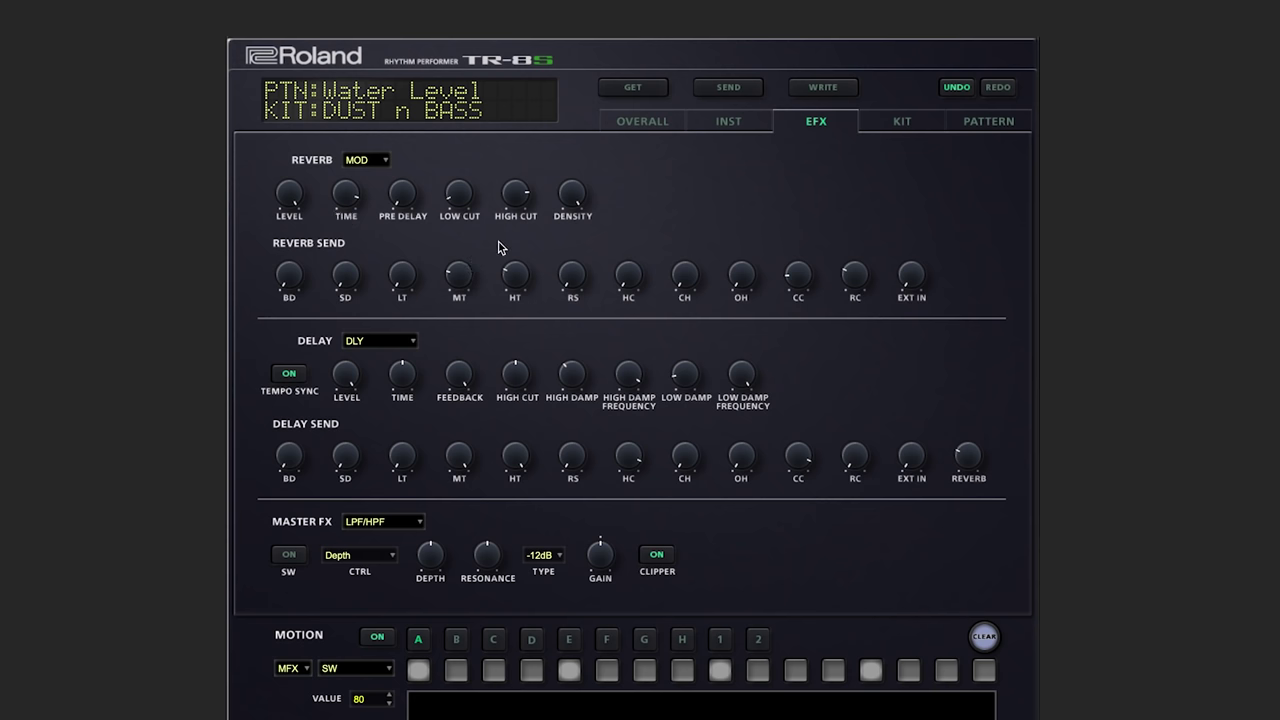
Step: Set the high tom reverb send to 80 and lower the mid tom send to 76
click(514, 272)
drag(514, 268, 519, 239)
mouse_move(458, 276)
mouse_down()
mouse_move(452, 287)
mouse_move(467, 260)
mouse_up()
drag(471, 285, 518, 292)
click(395, 345)
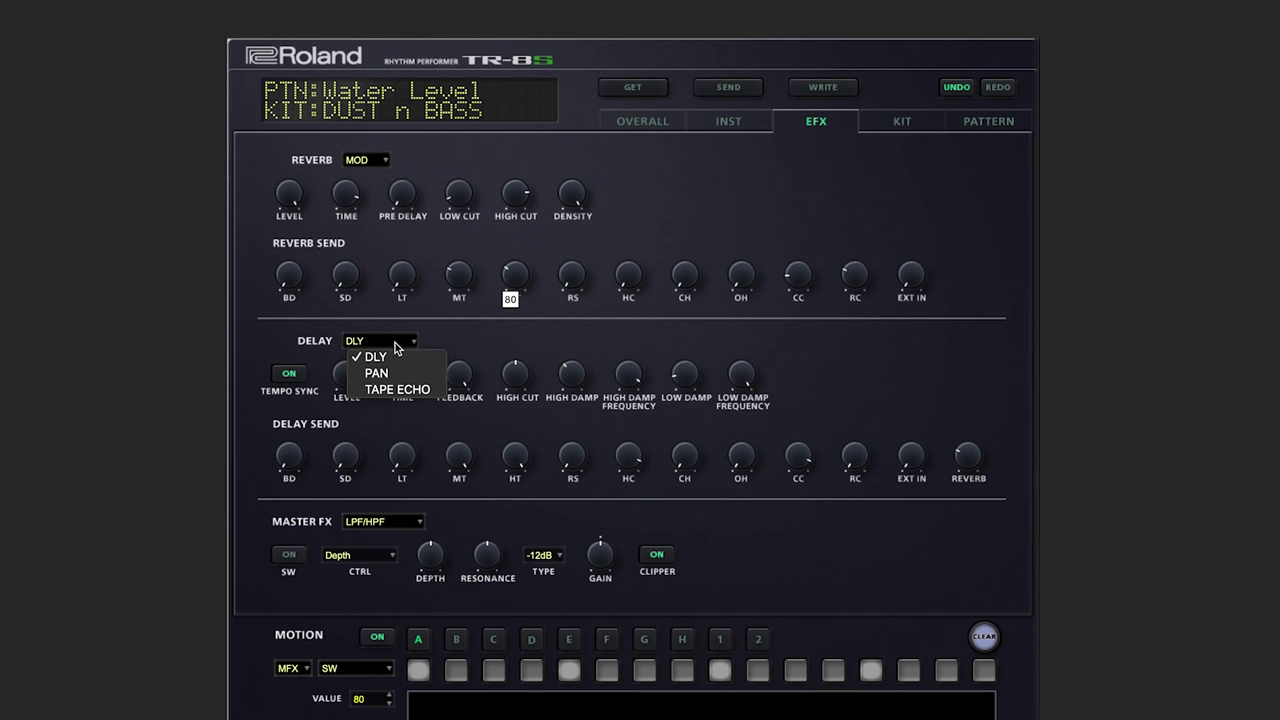
Step: Keep the delay type DLY and raise the delay's send into the reverb to 100
click(492, 341)
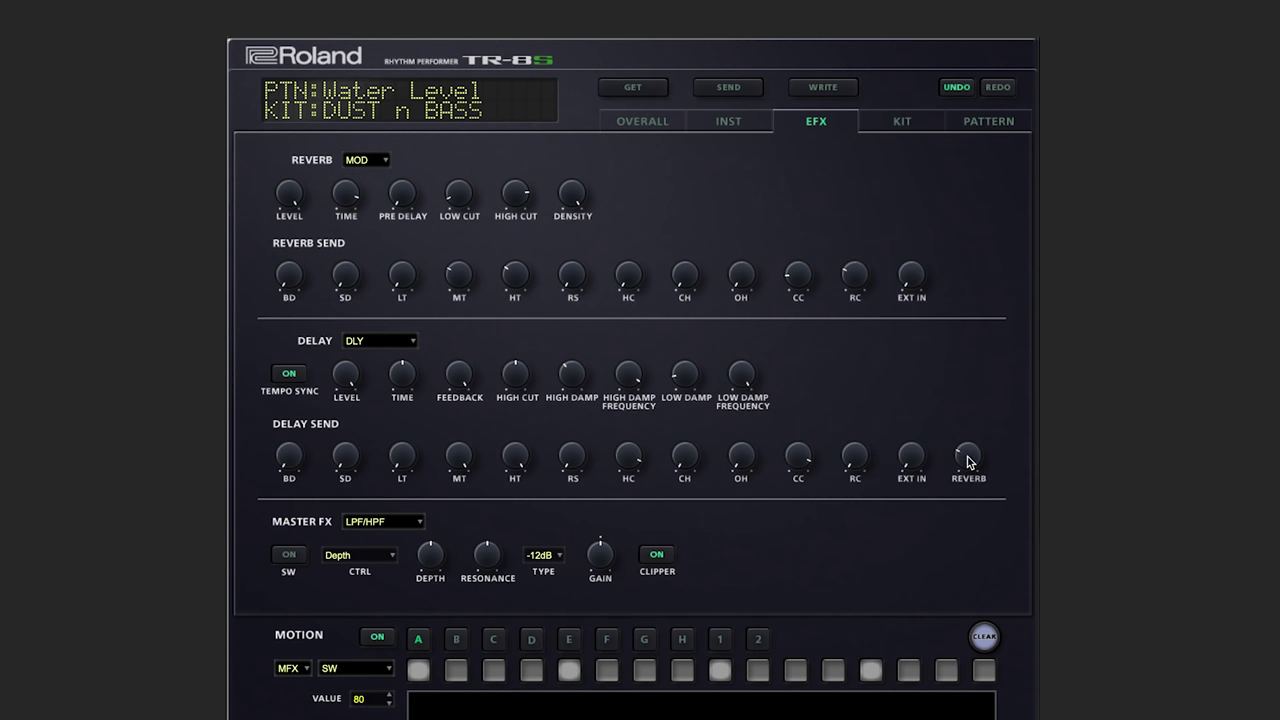
drag(967, 461, 967, 447)
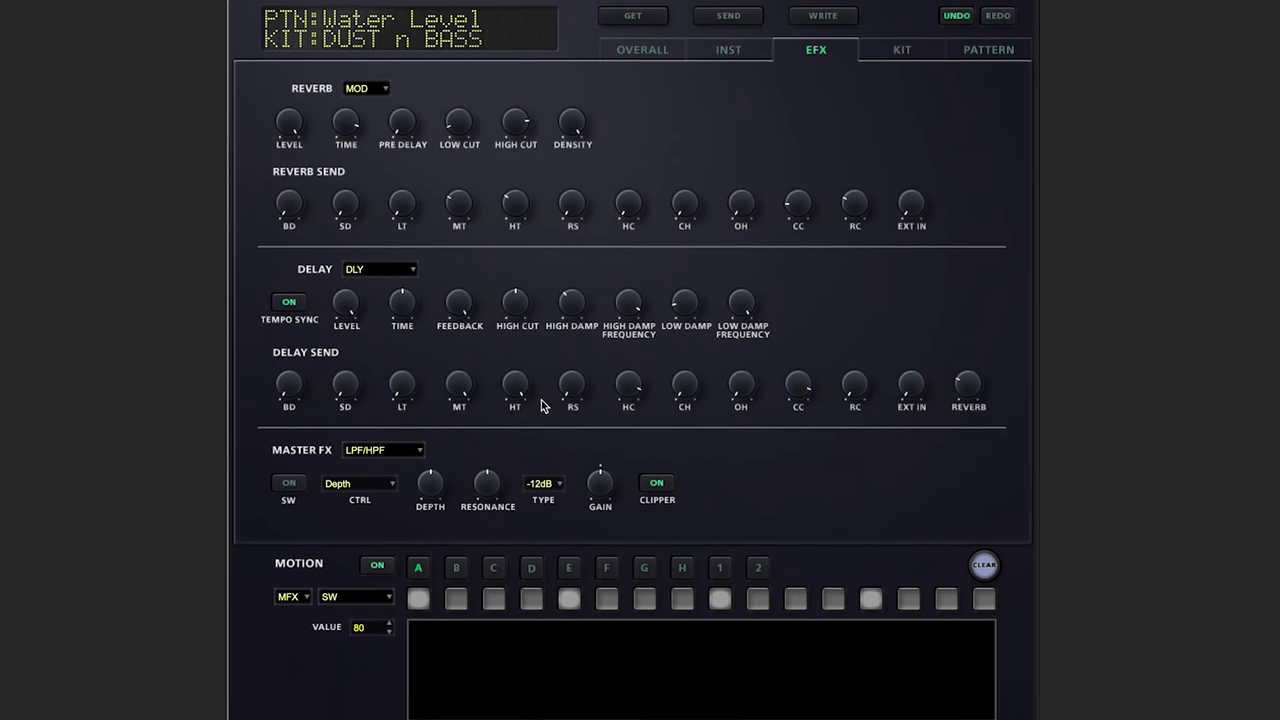
click(418, 450)
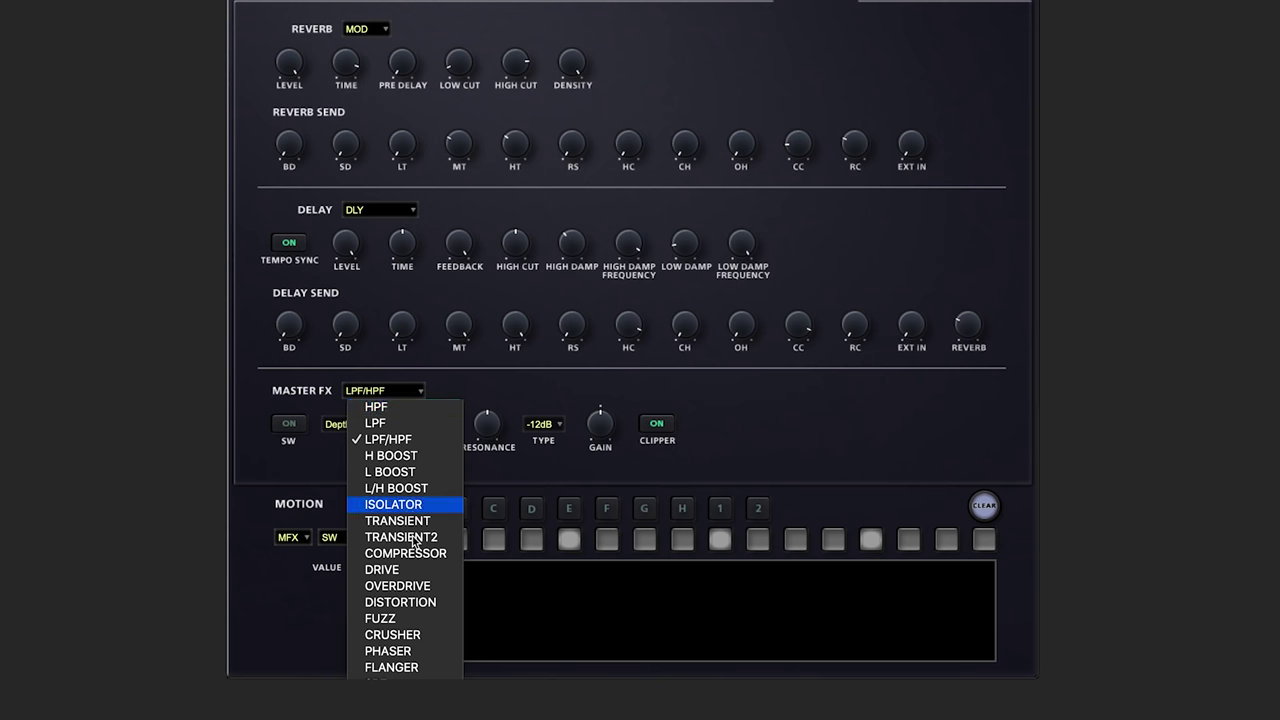
Step: Review the master effect types, leaving LPF/HPF selected
click(448, 388)
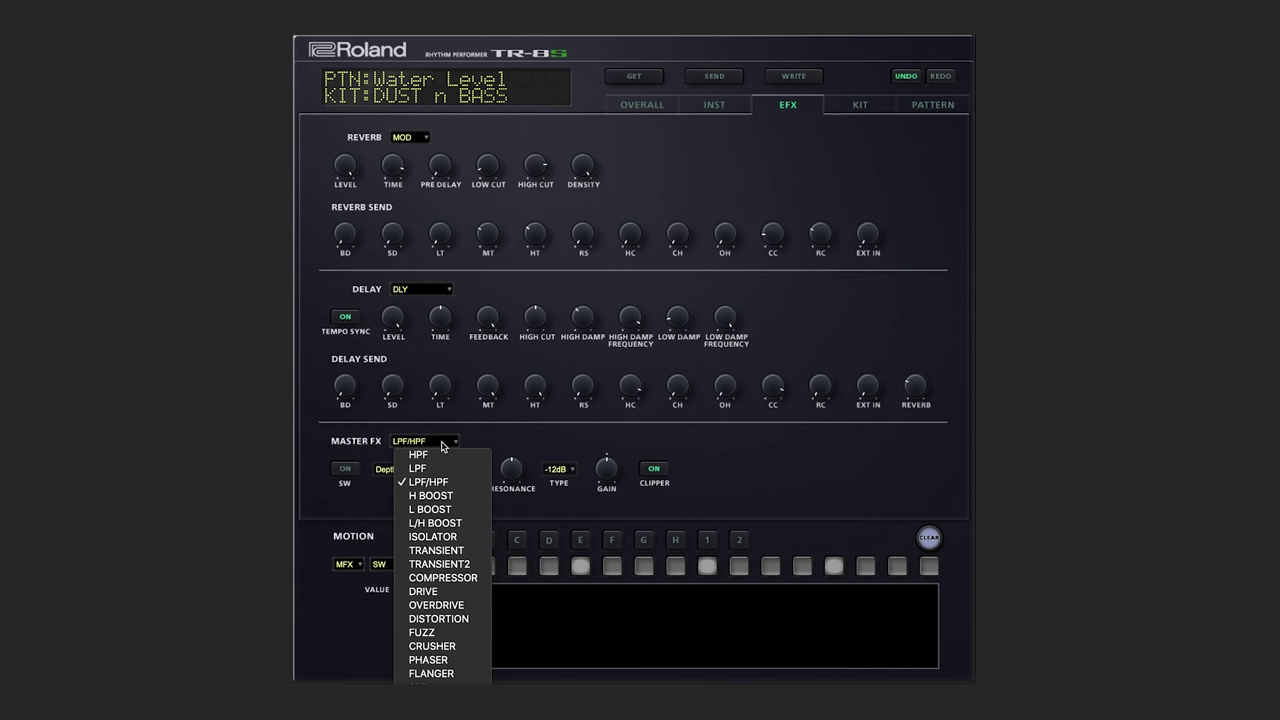
Step: Switch the master effect from LPF/HPF to TRANSIENT2
click(440, 564)
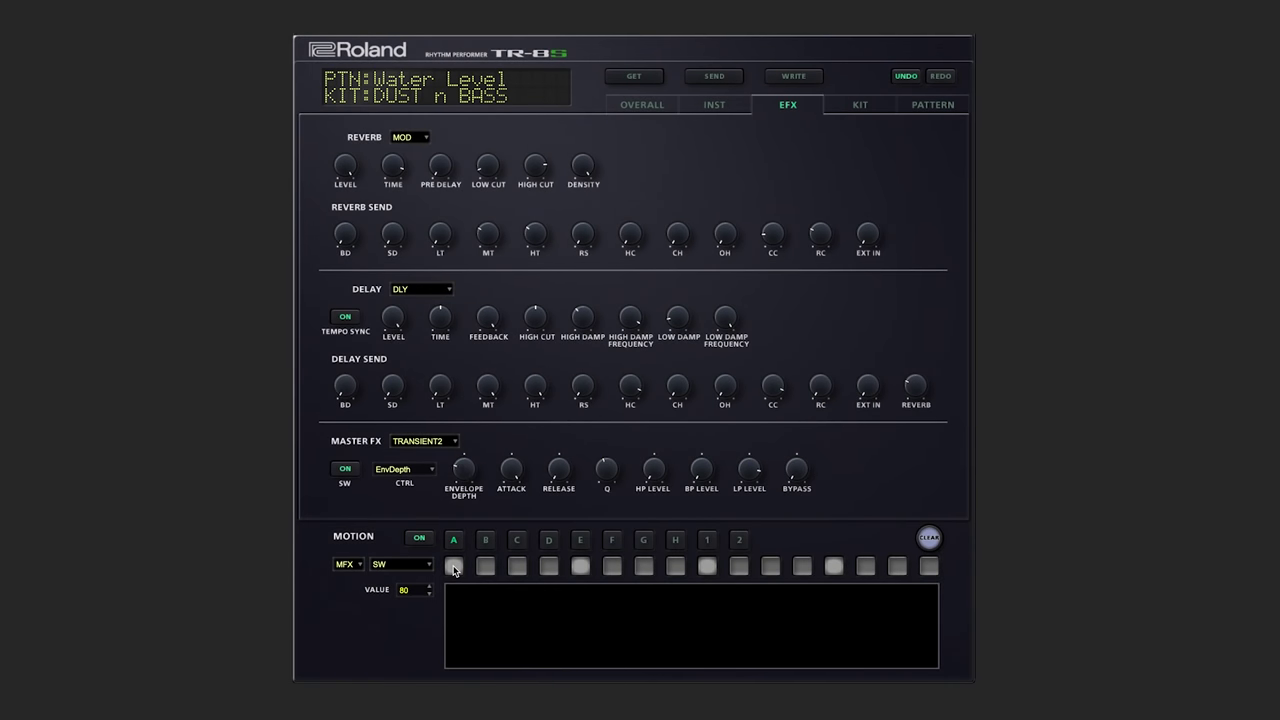
click(435, 447)
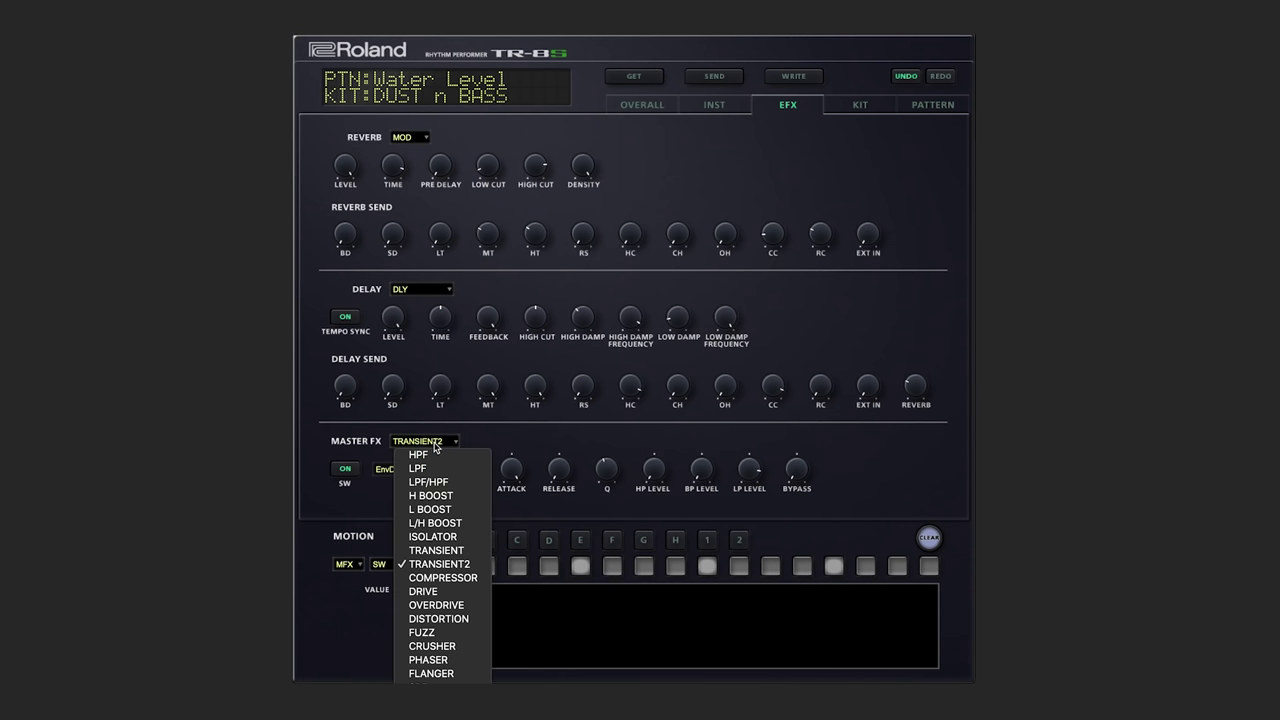
Step: Set the master effect to PHASER and view its control assignment options
click(446, 661)
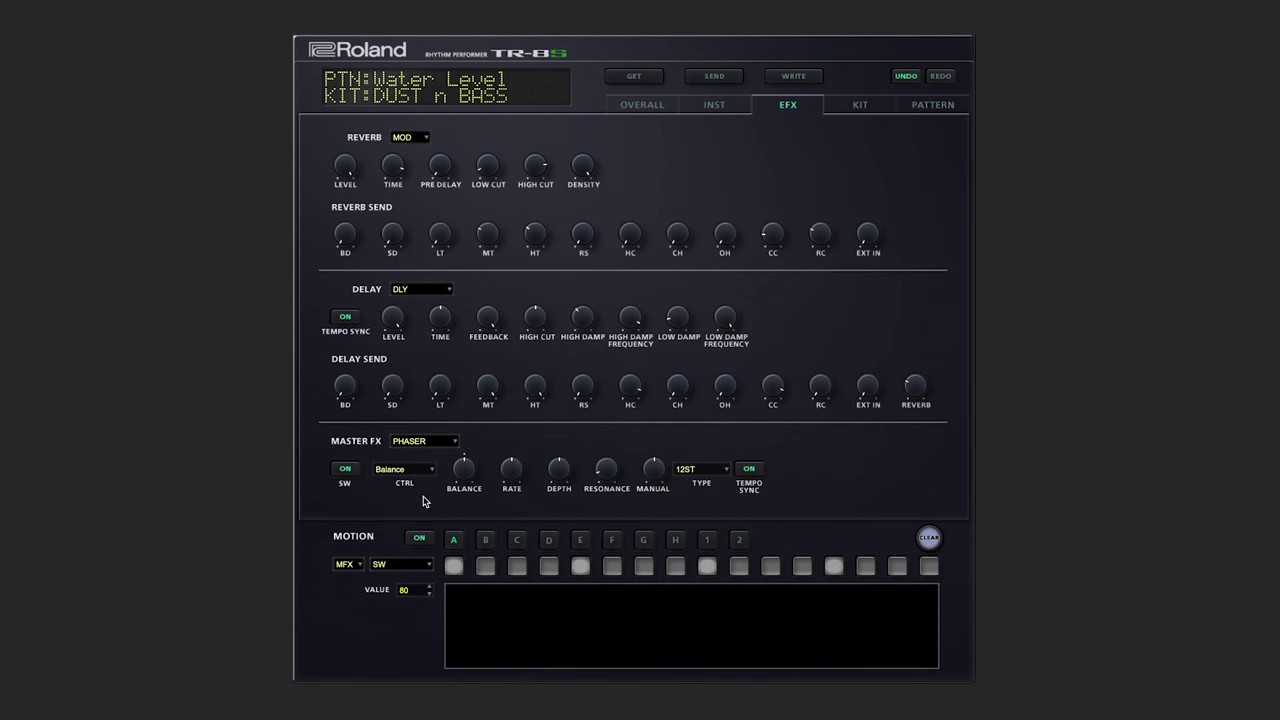
click(418, 472)
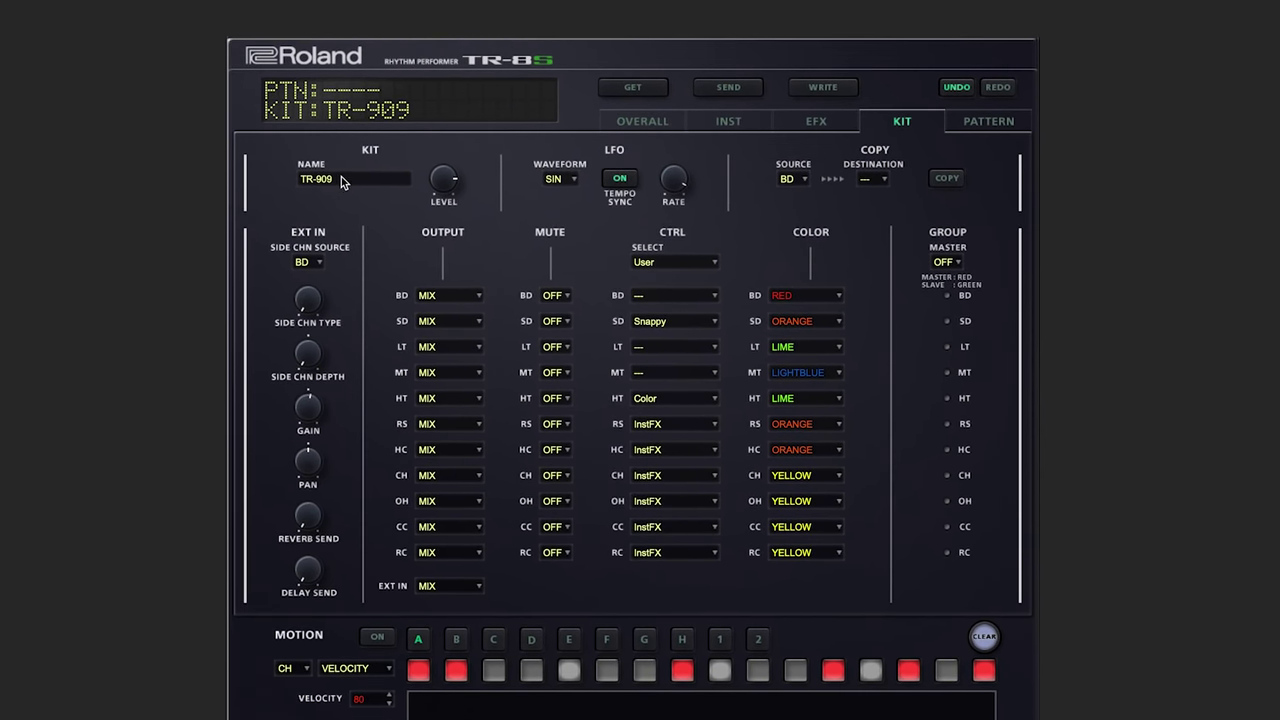
click(359, 177)
click(448, 184)
click(565, 177)
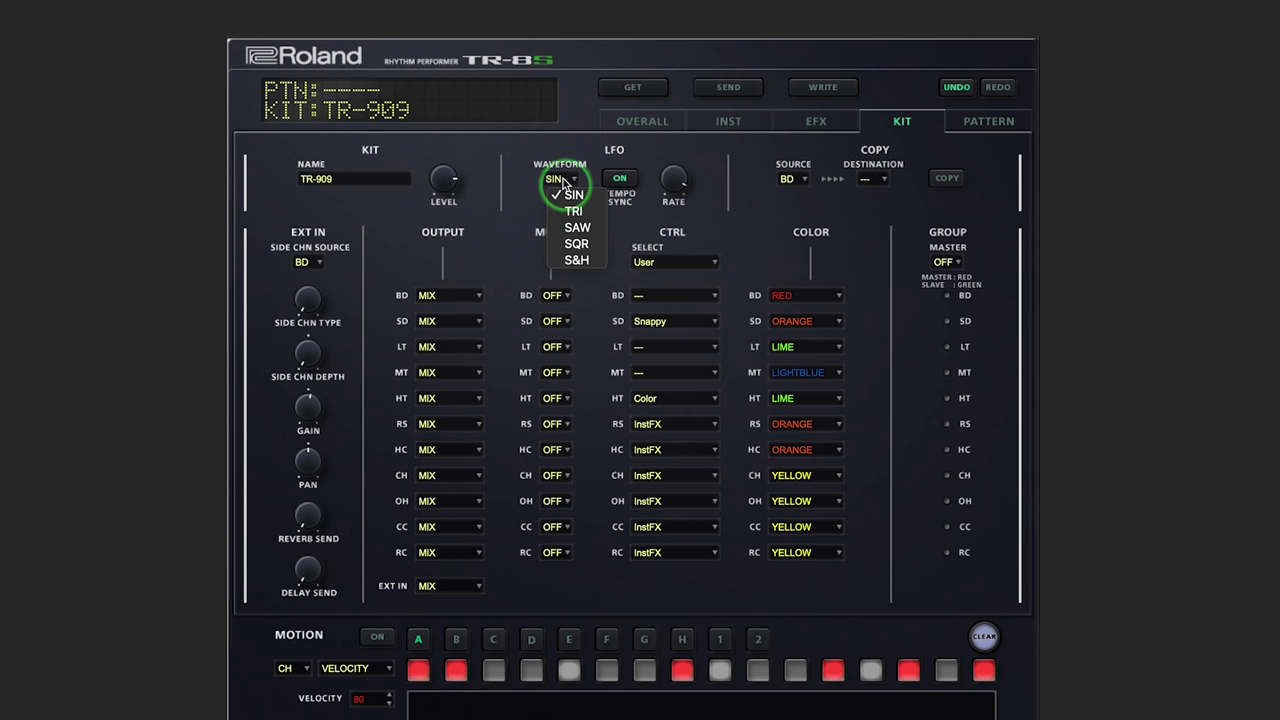
click(562, 183)
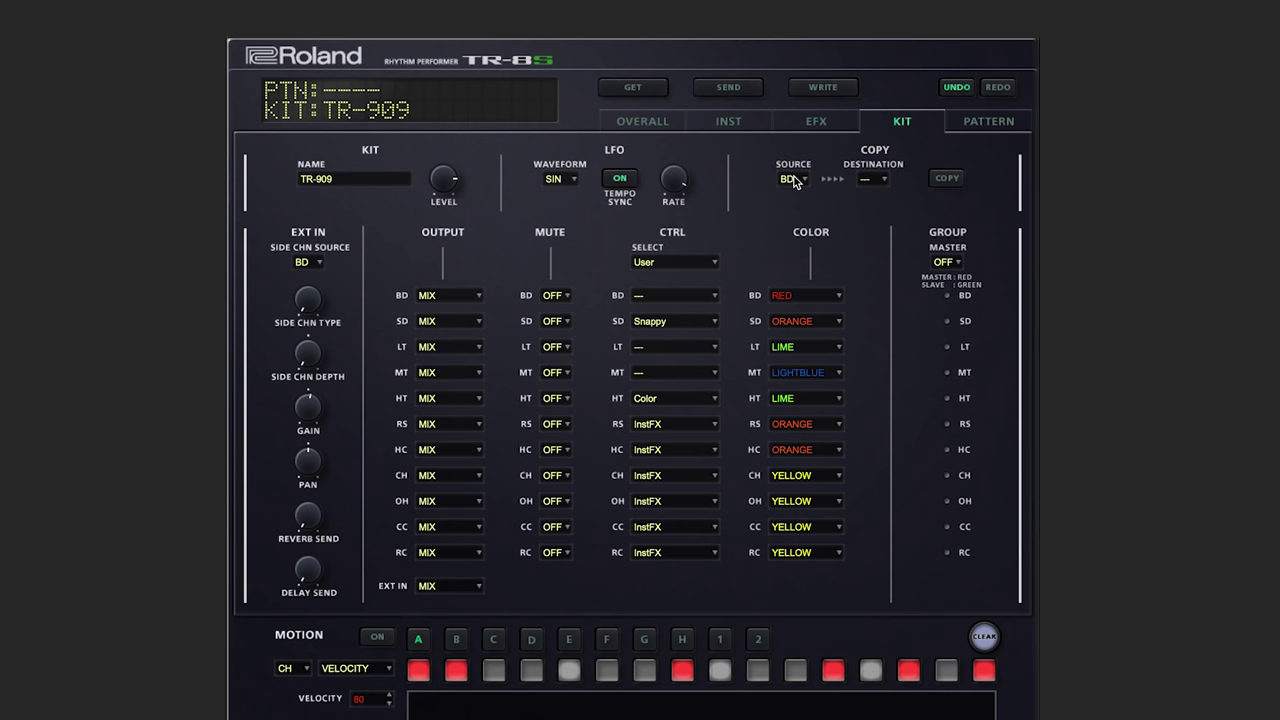
click(793, 179)
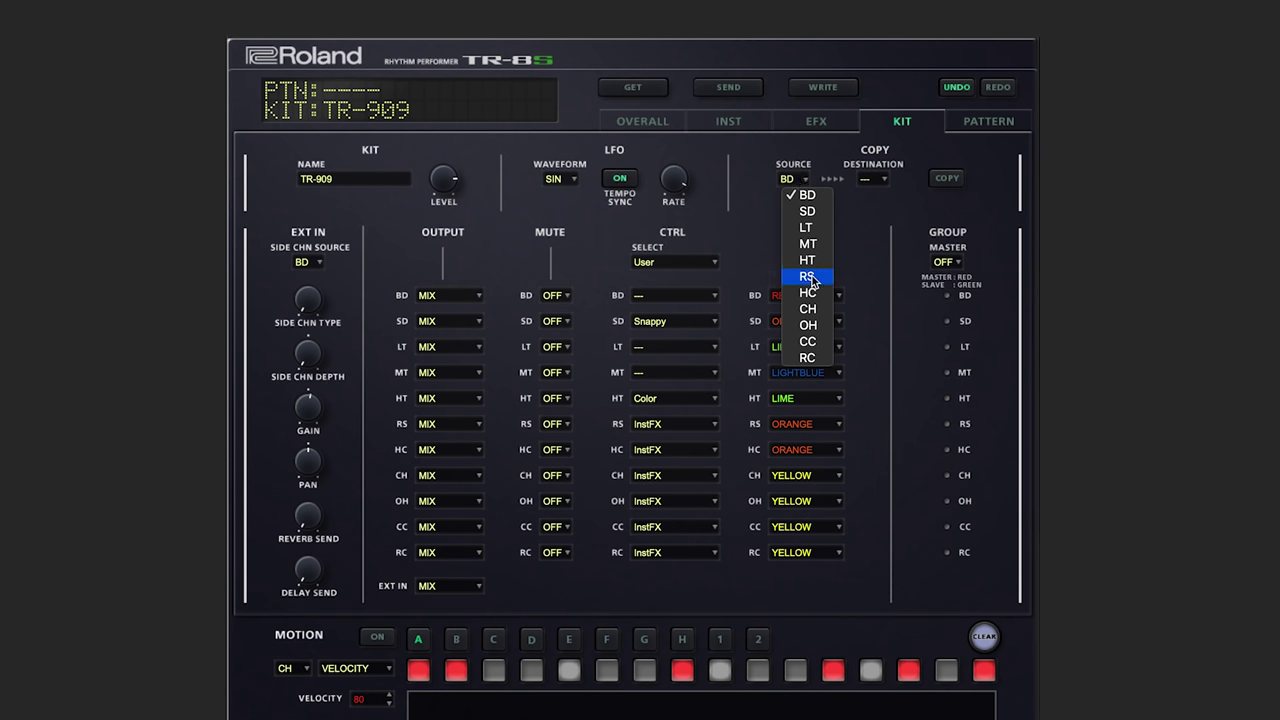
click(870, 190)
click(875, 179)
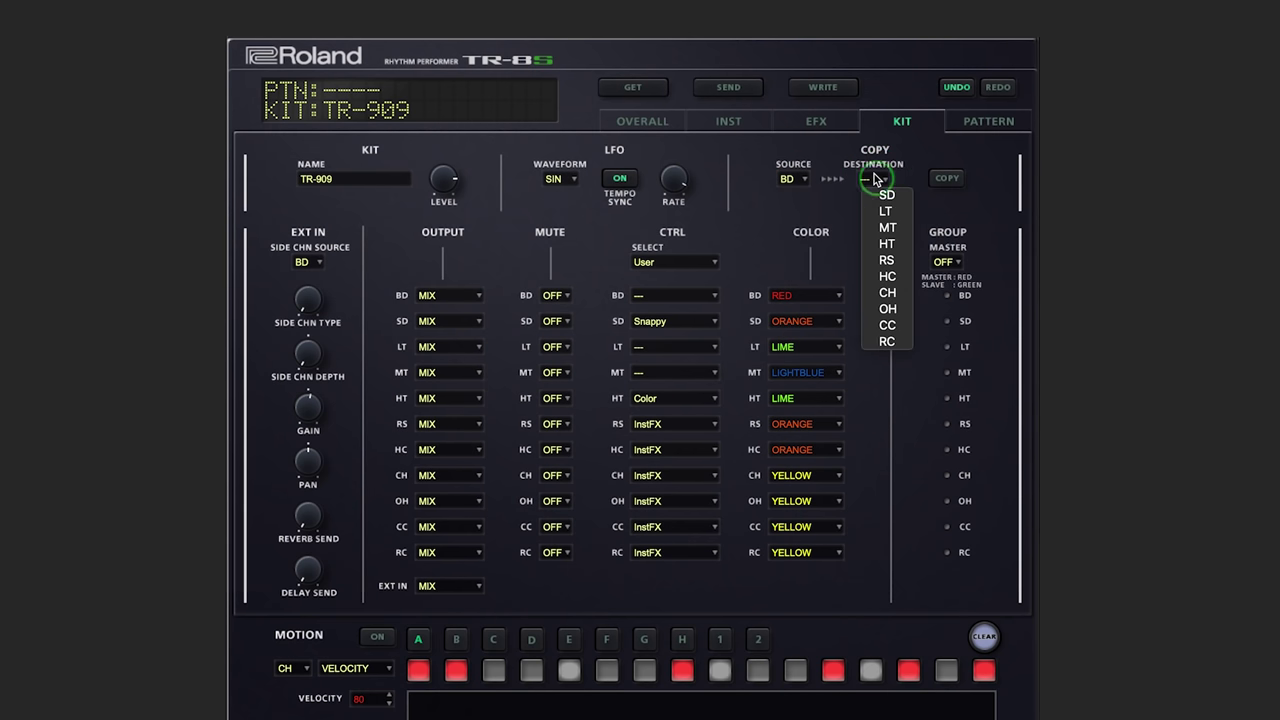
click(875, 179)
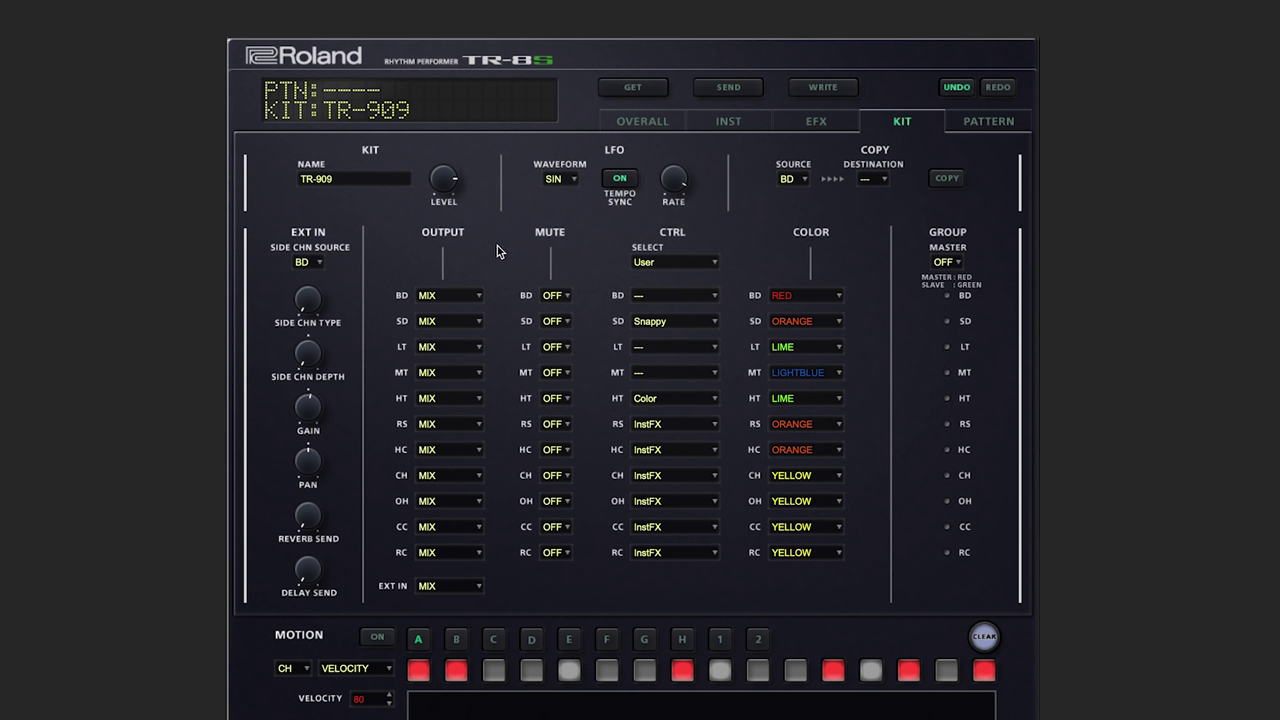
click(473, 302)
Step: Keep BD output on MIX and make the closed hi-hat mute the open hi-hat
click(512, 364)
click(561, 502)
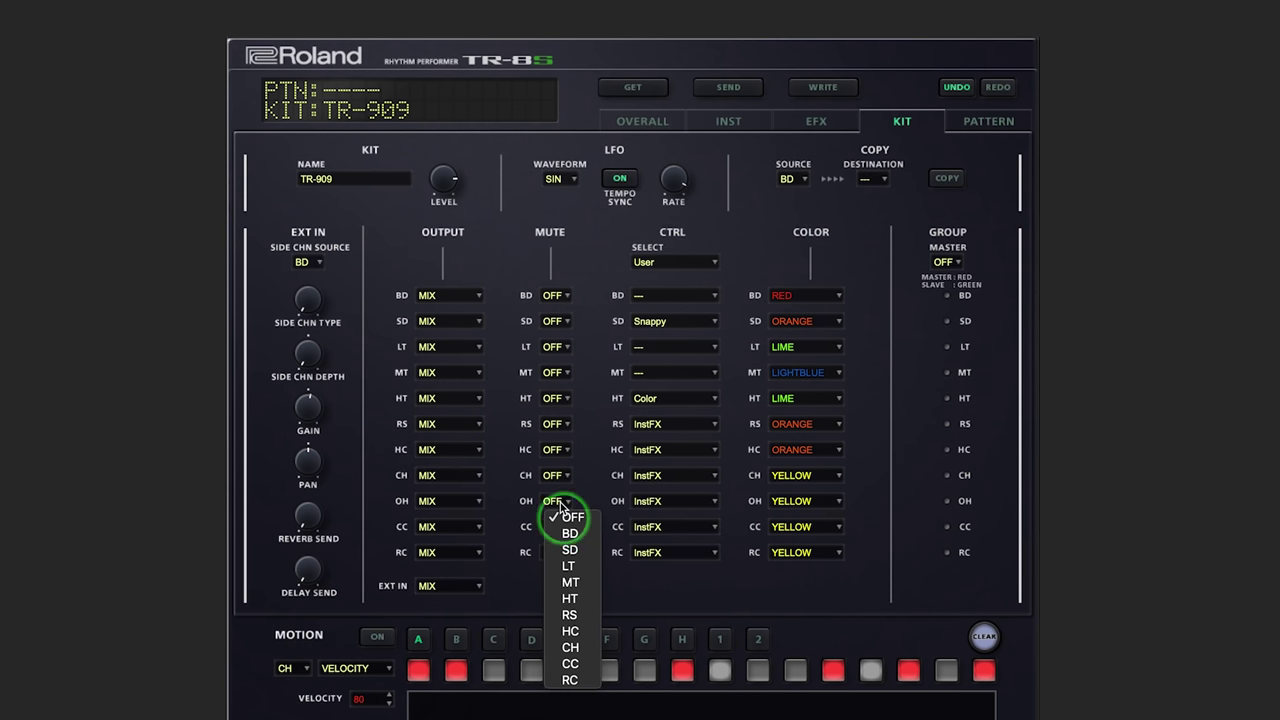
click(581, 648)
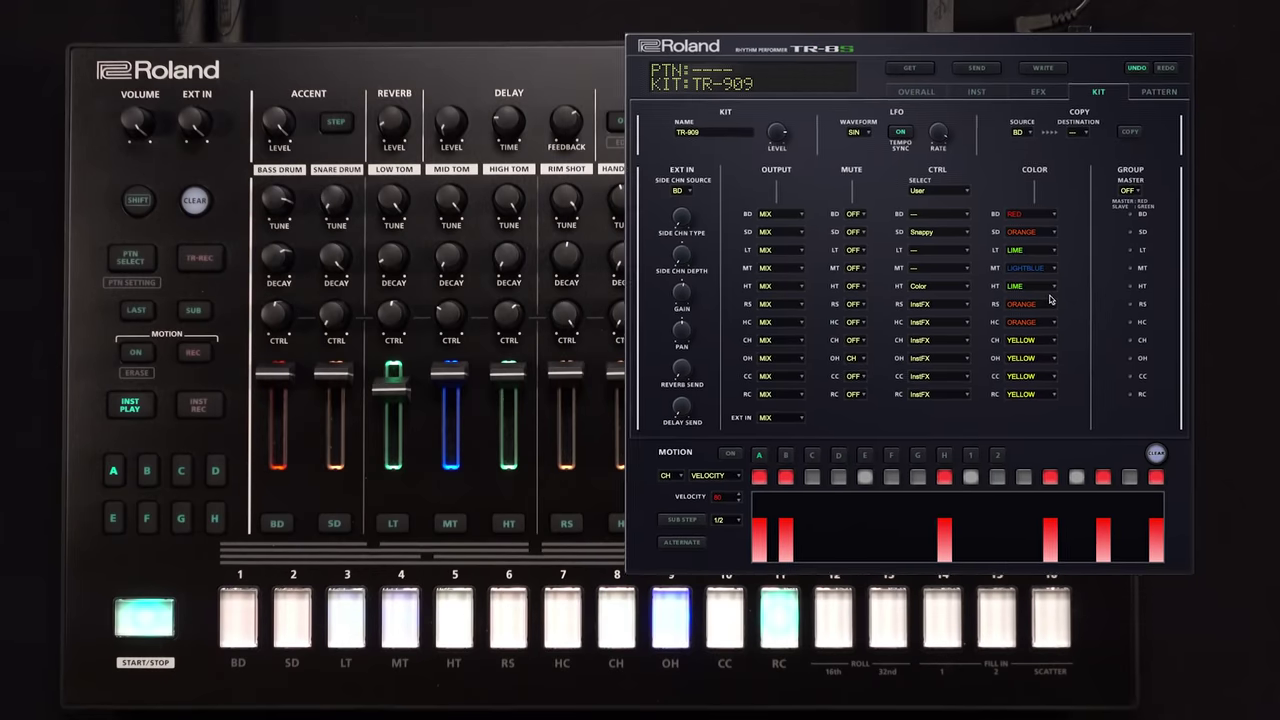
Step: Colour HT and CH SKYBLUE and CC PURPLE
click(1045, 287)
click(1041, 355)
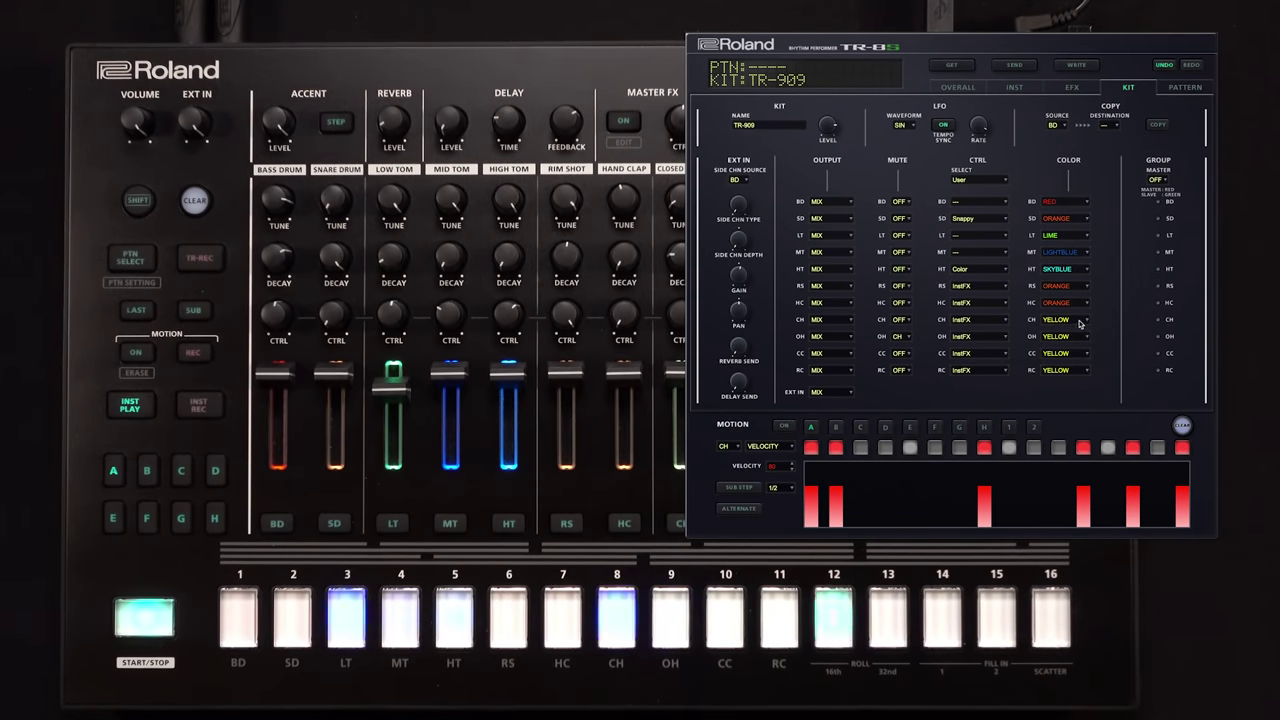
click(1079, 320)
click(1075, 368)
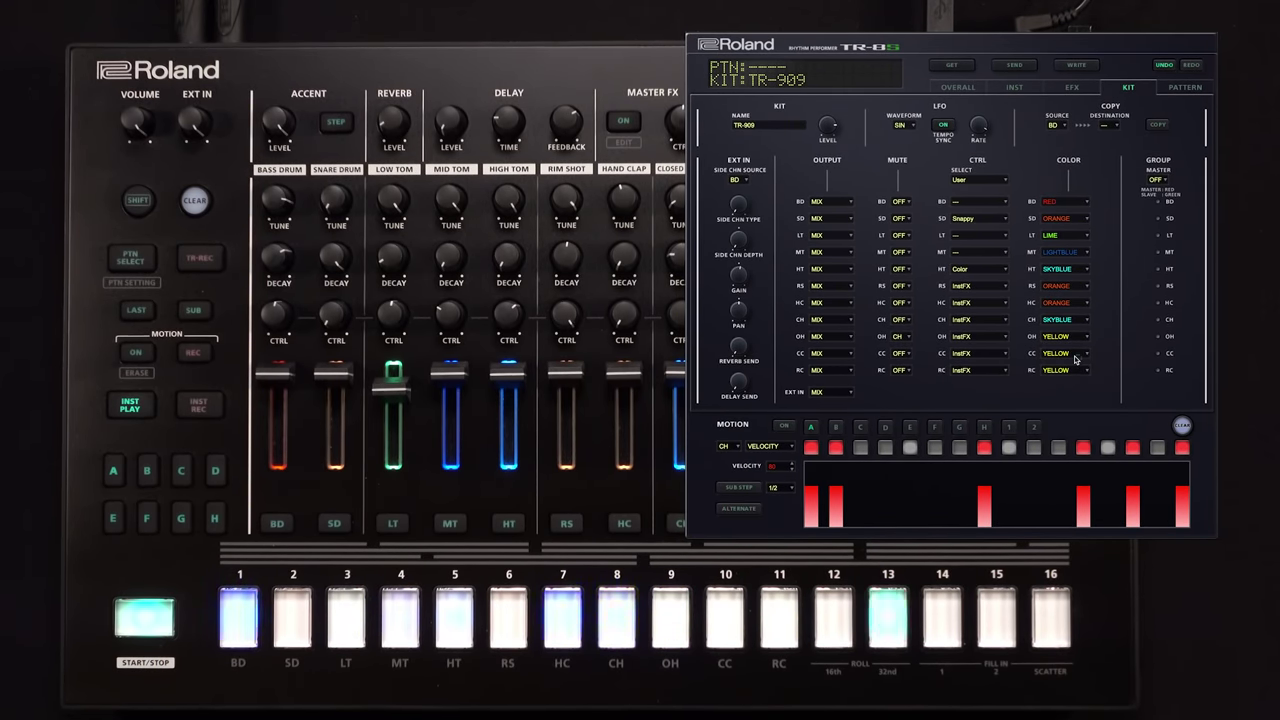
click(1075, 355)
click(1076, 451)
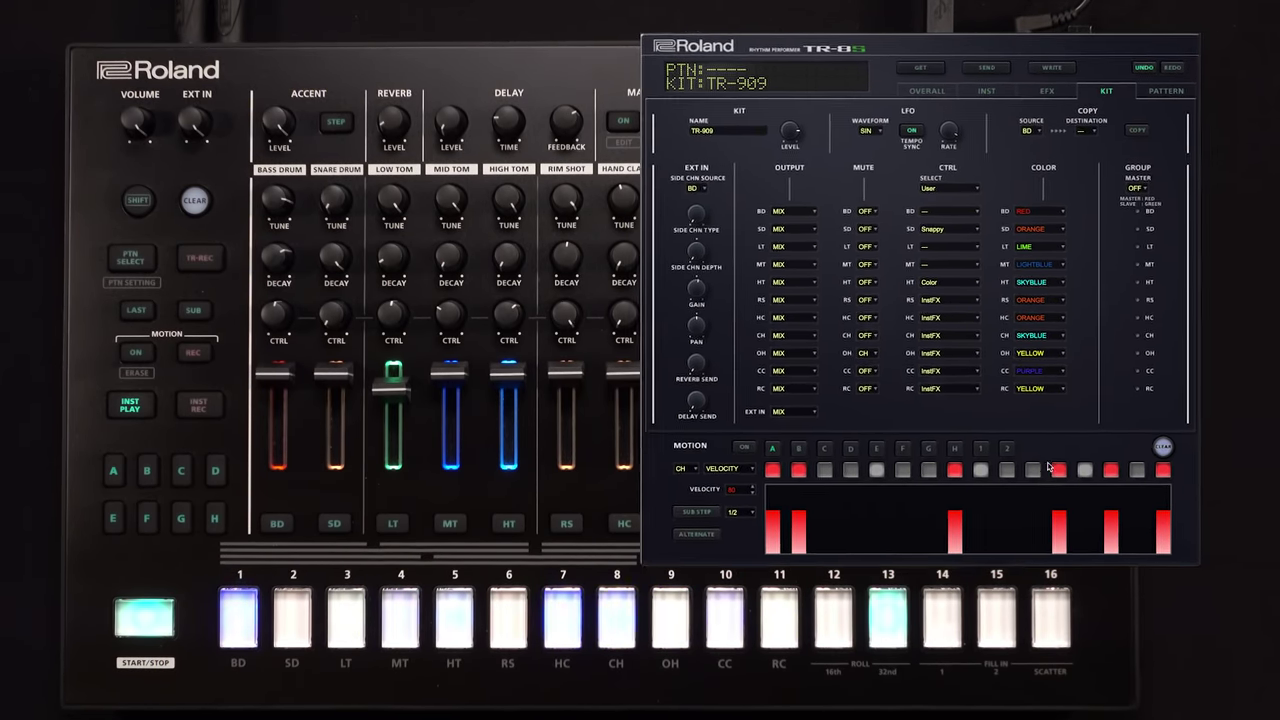
Step: Leave the group master OFF and the side chain source on BD
click(1142, 190)
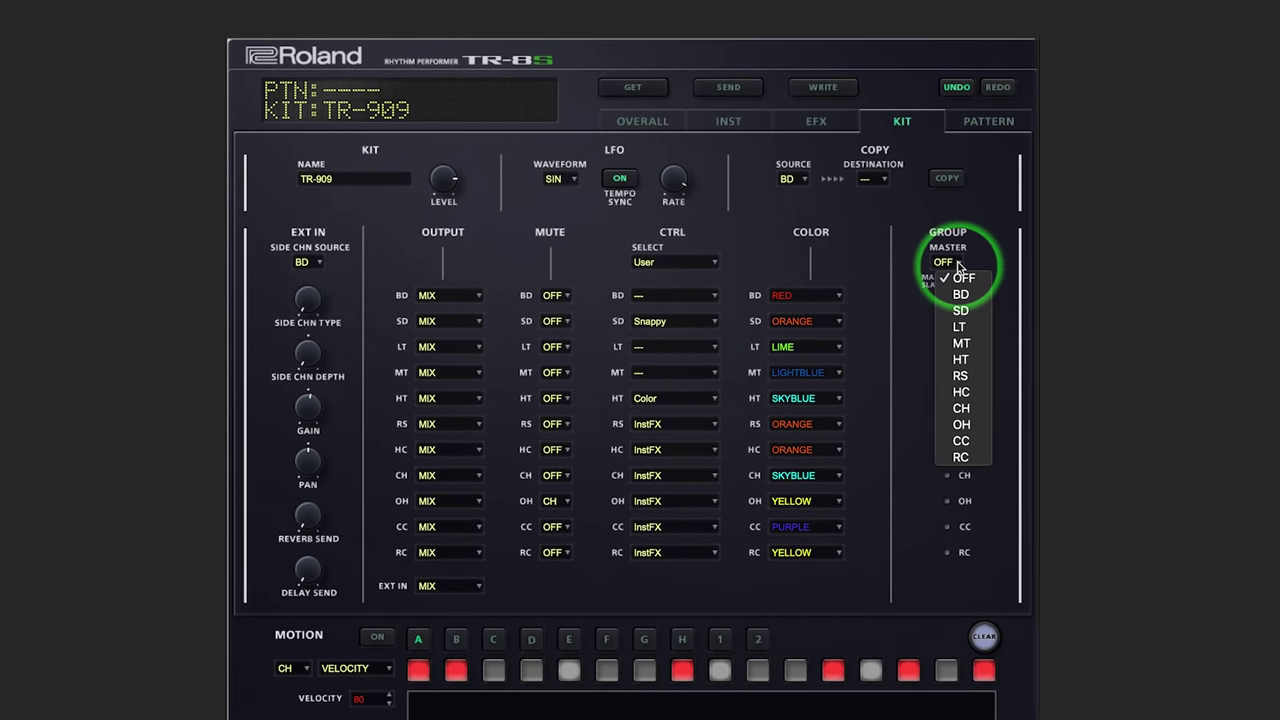
click(957, 266)
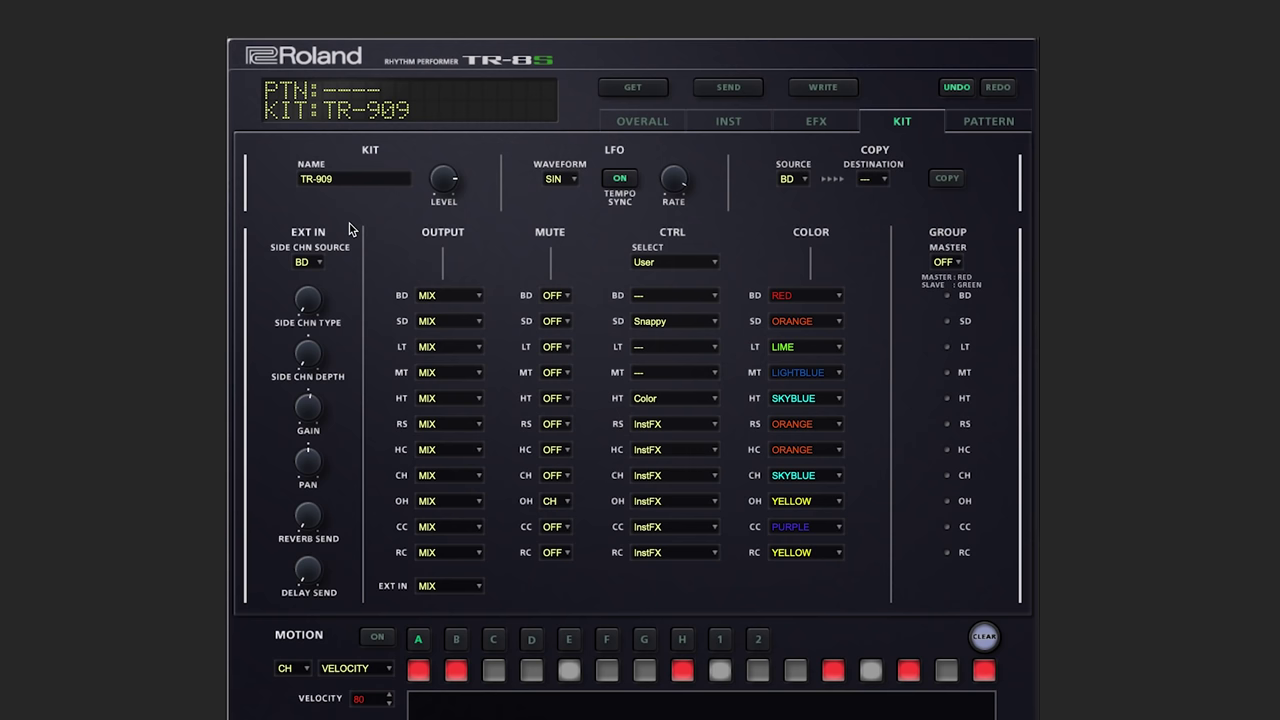
click(312, 262)
click(310, 266)
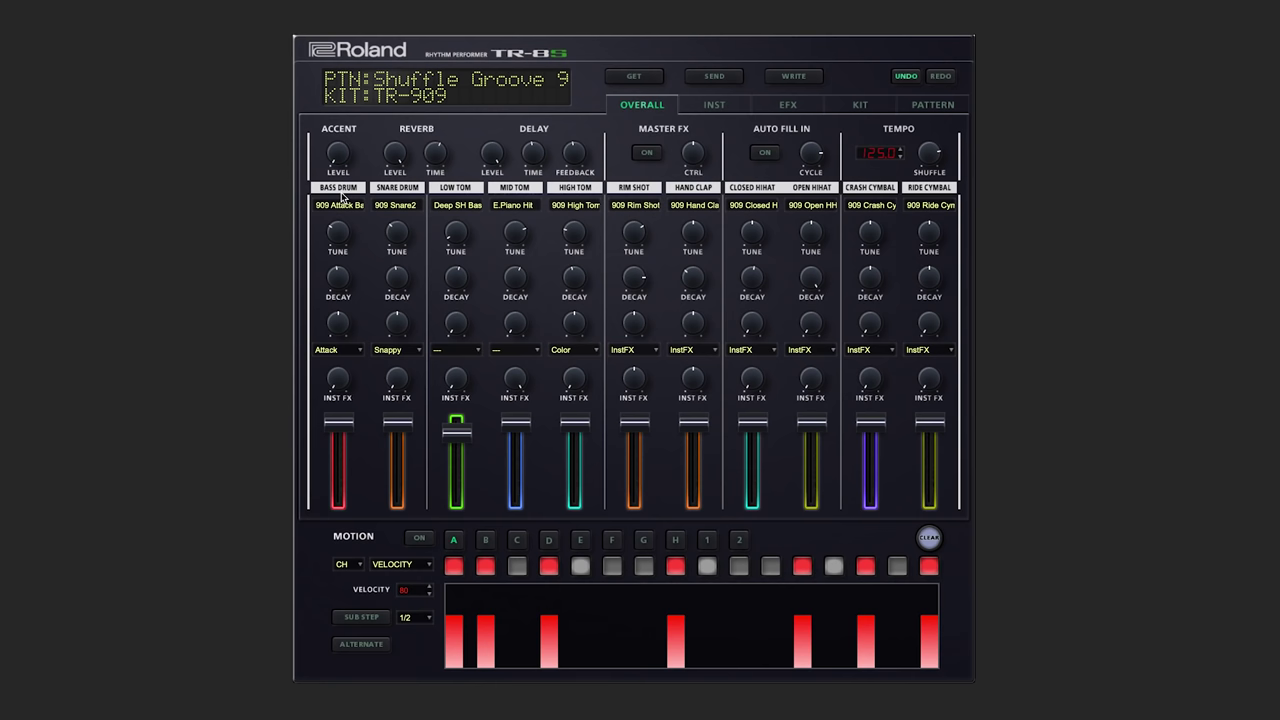
click(336, 272)
click(393, 278)
click(516, 275)
click(612, 567)
click(645, 568)
click(741, 570)
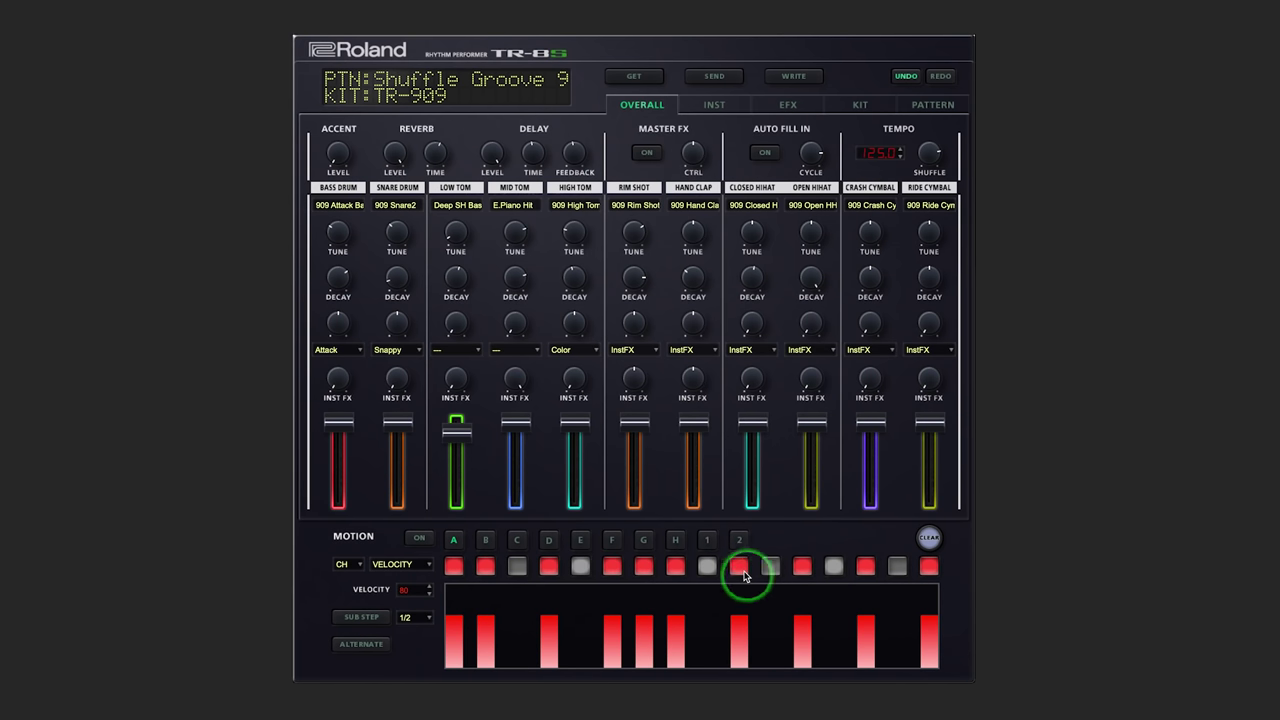
click(772, 567)
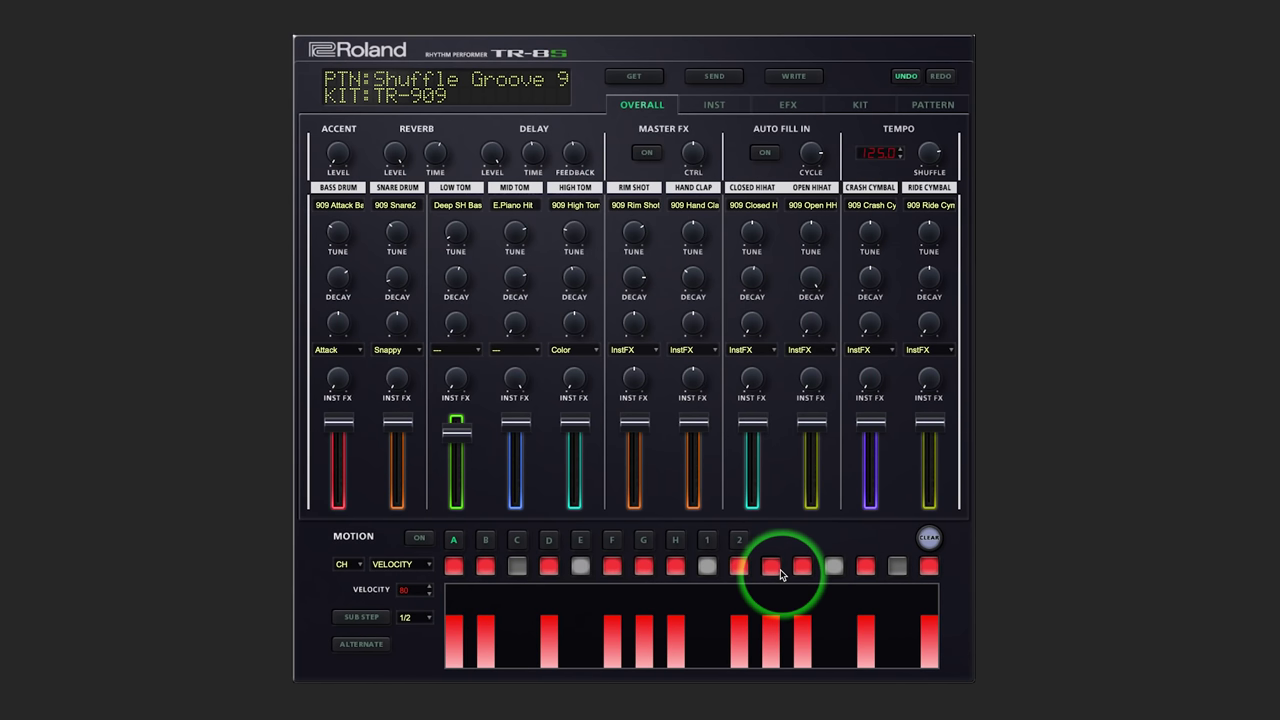
click(906, 77)
click(906, 77)
click(906, 77)
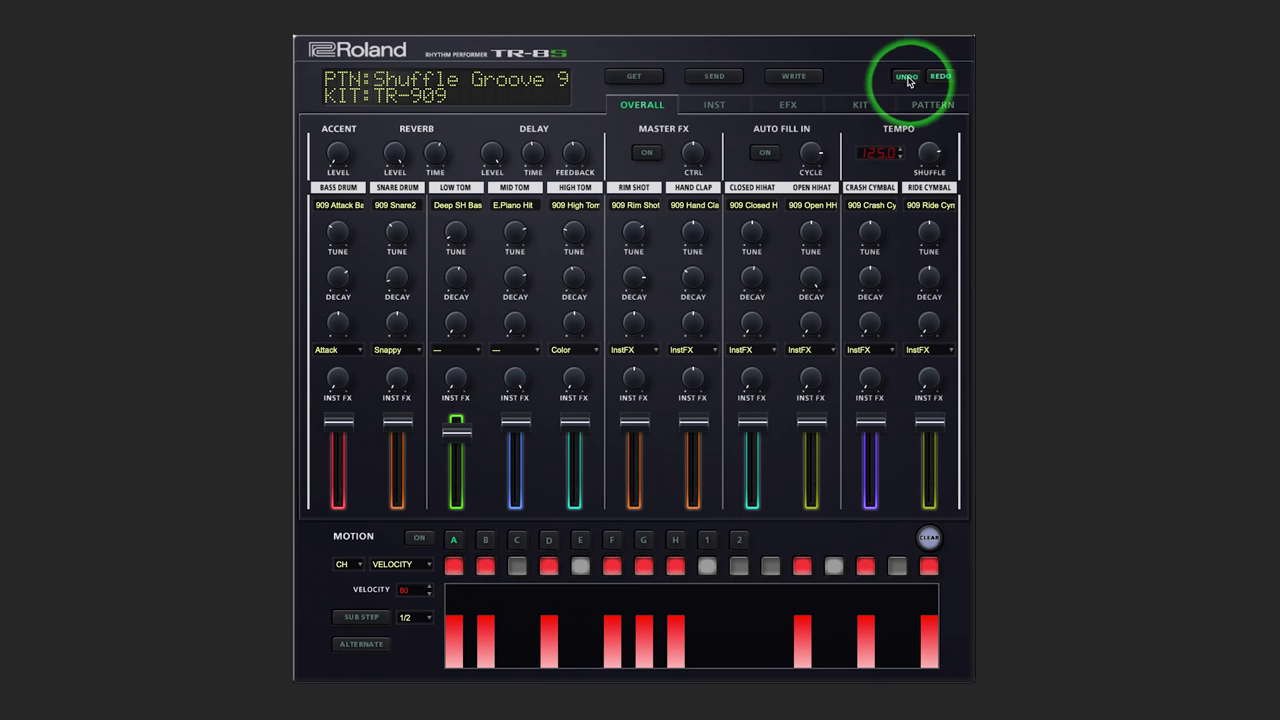
click(906, 77)
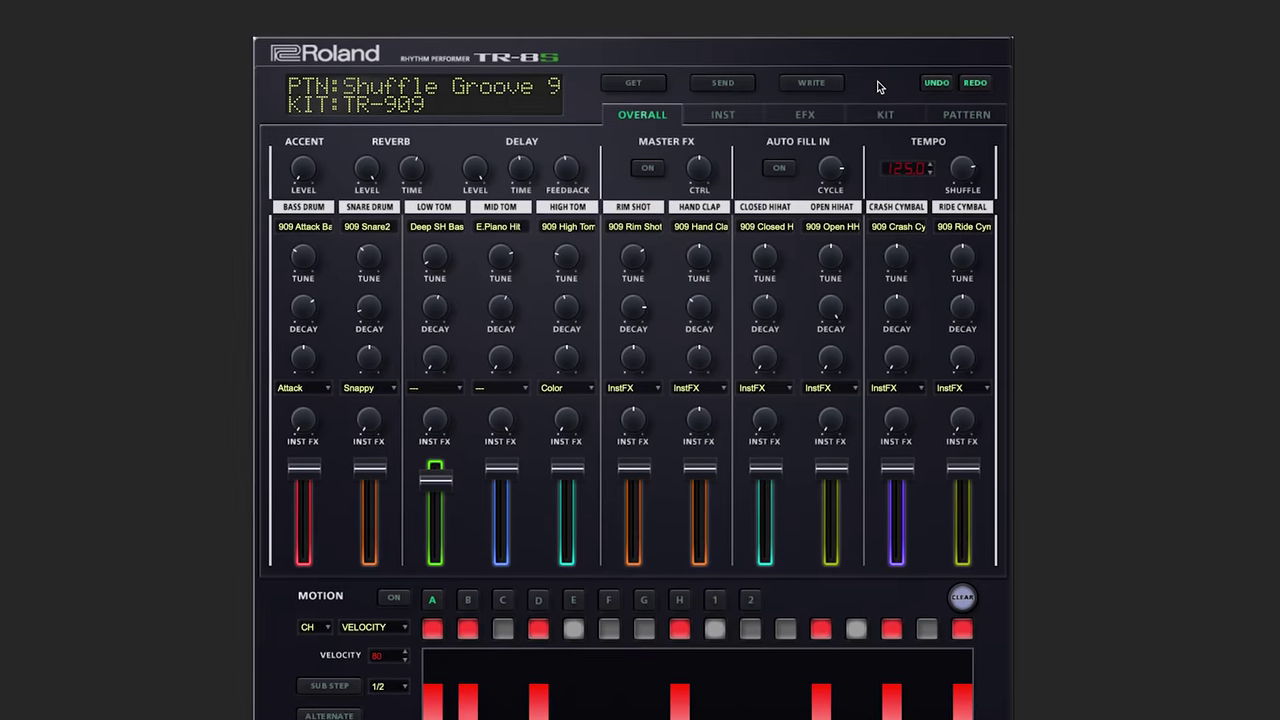
Step: Write the edited 5 Elements kit to the TR-8S, get the unit's data, then send it back
click(820, 85)
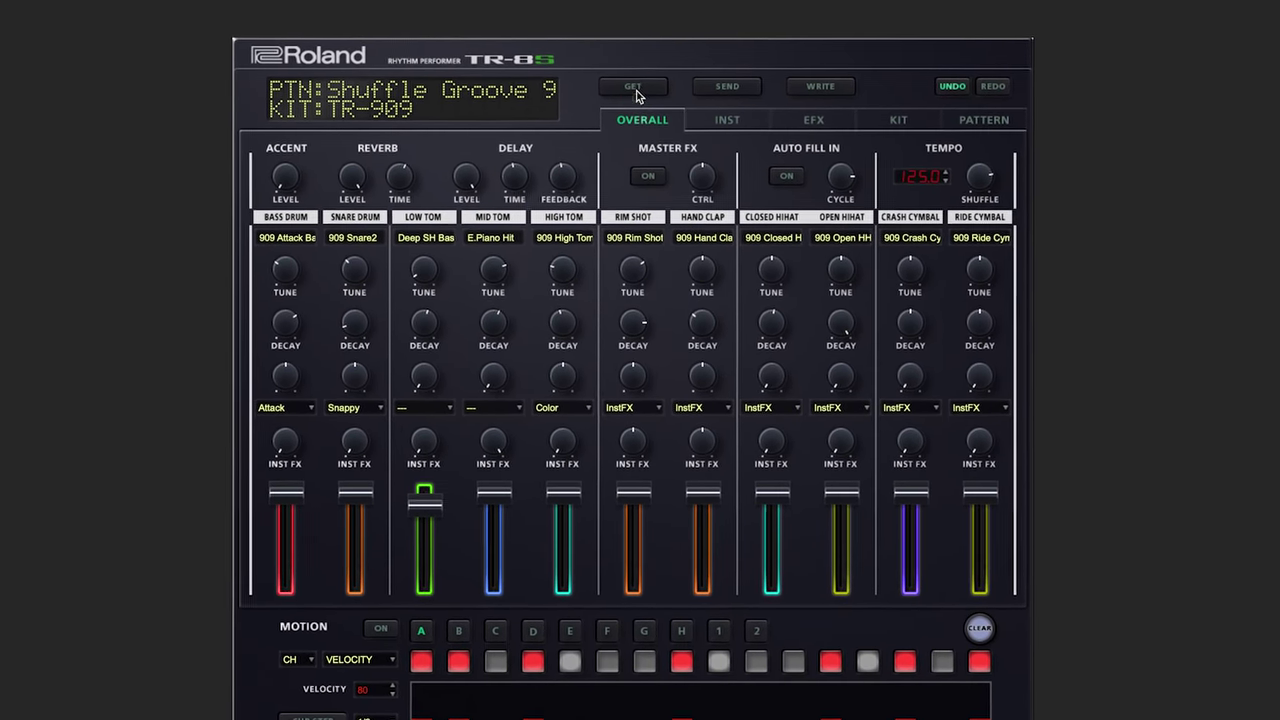
click(634, 88)
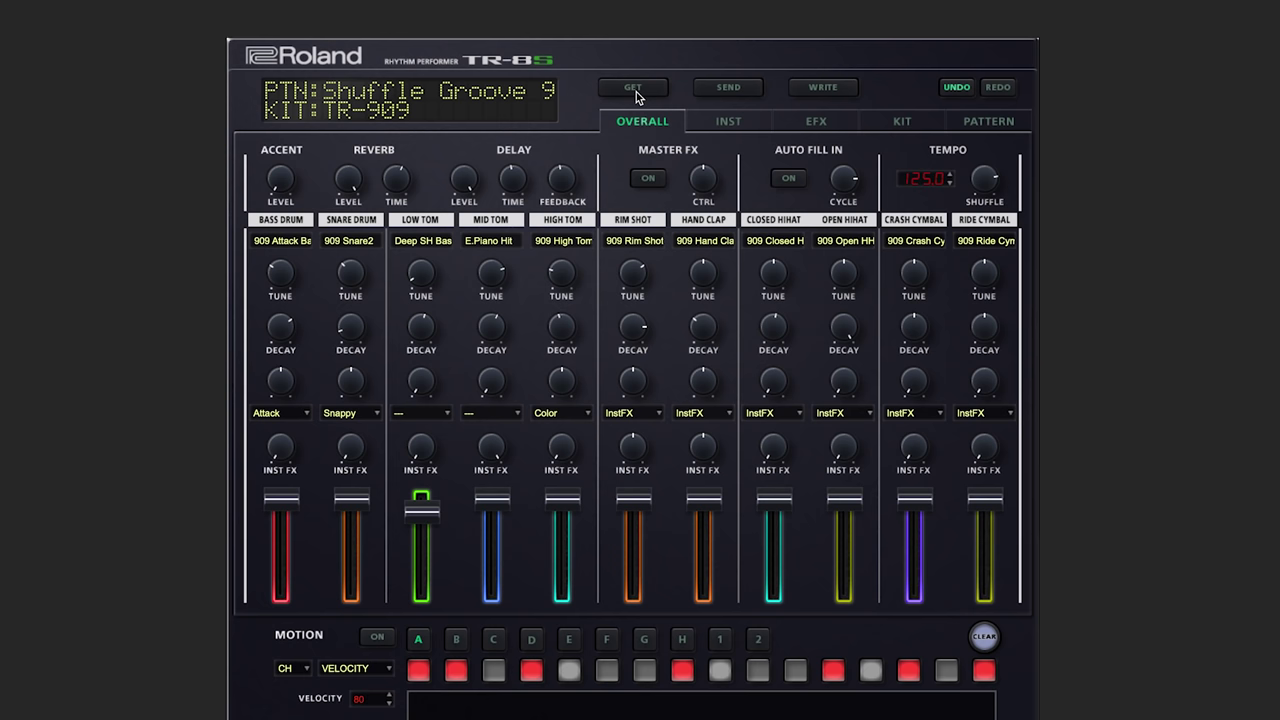
click(730, 88)
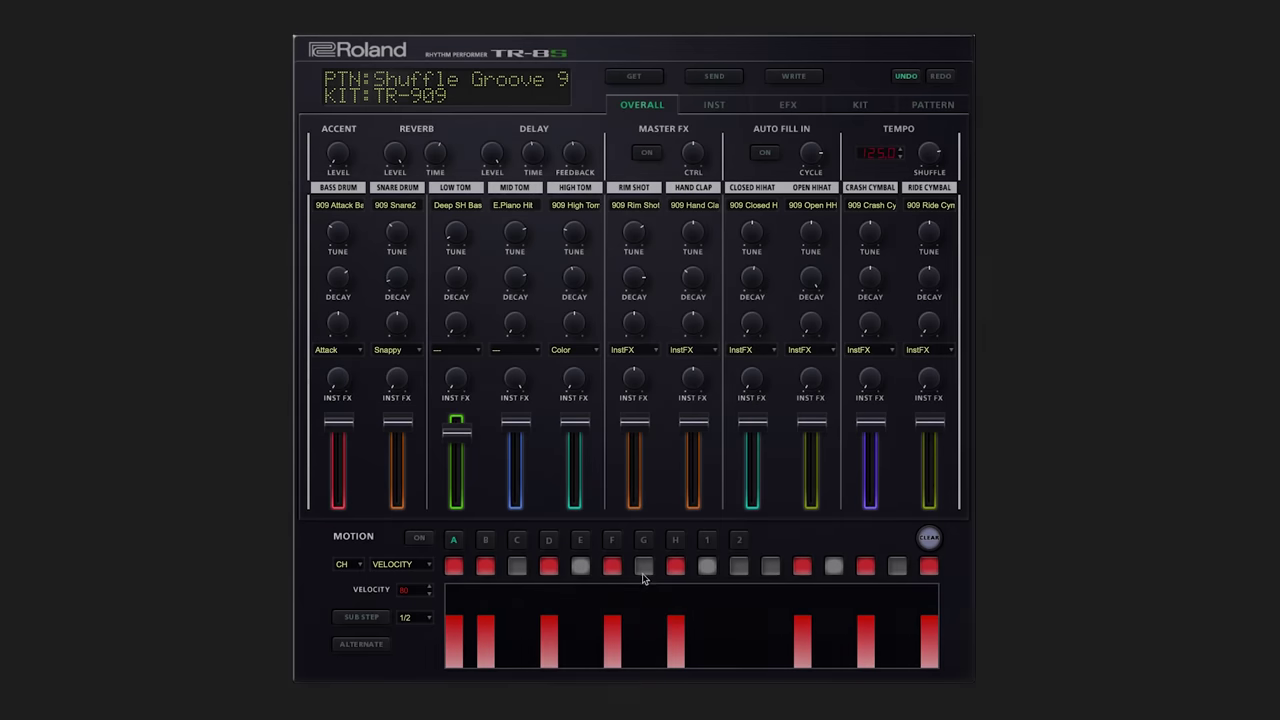
click(645, 582)
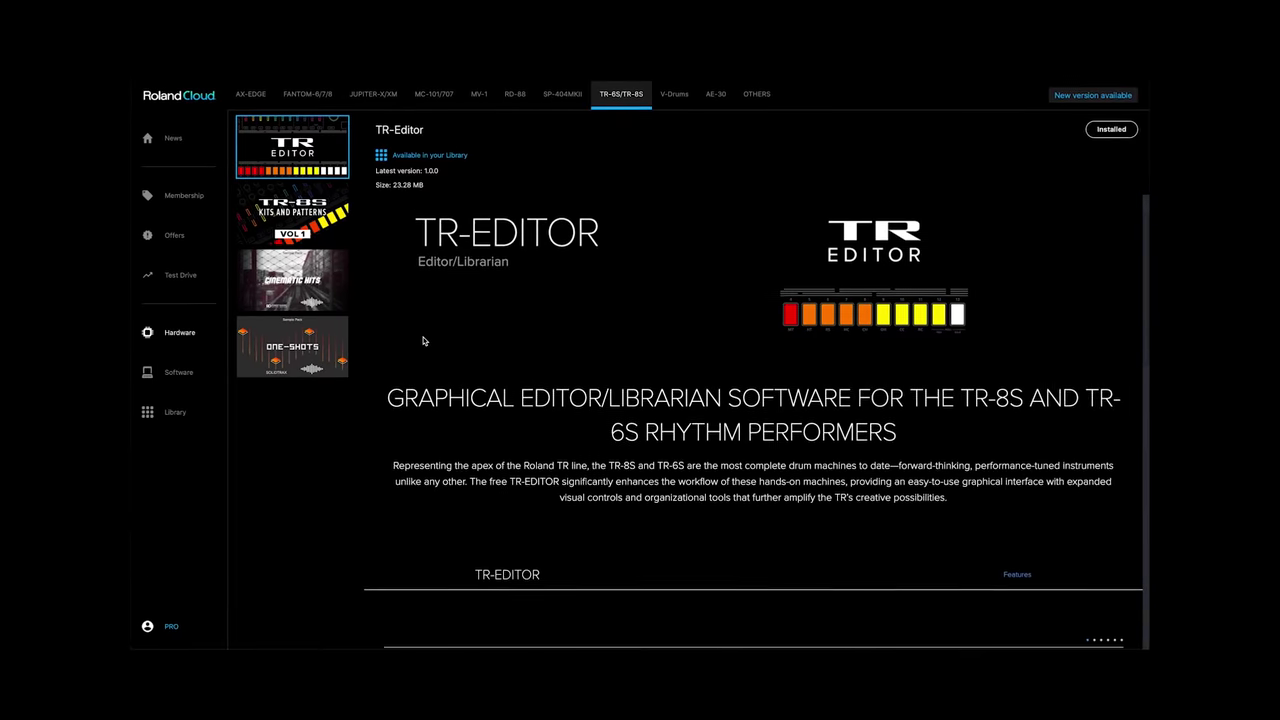
Step: Scroll down the TR-Editor page and page through its editor screenshot carousel
scroll(419, 338, down, 2)
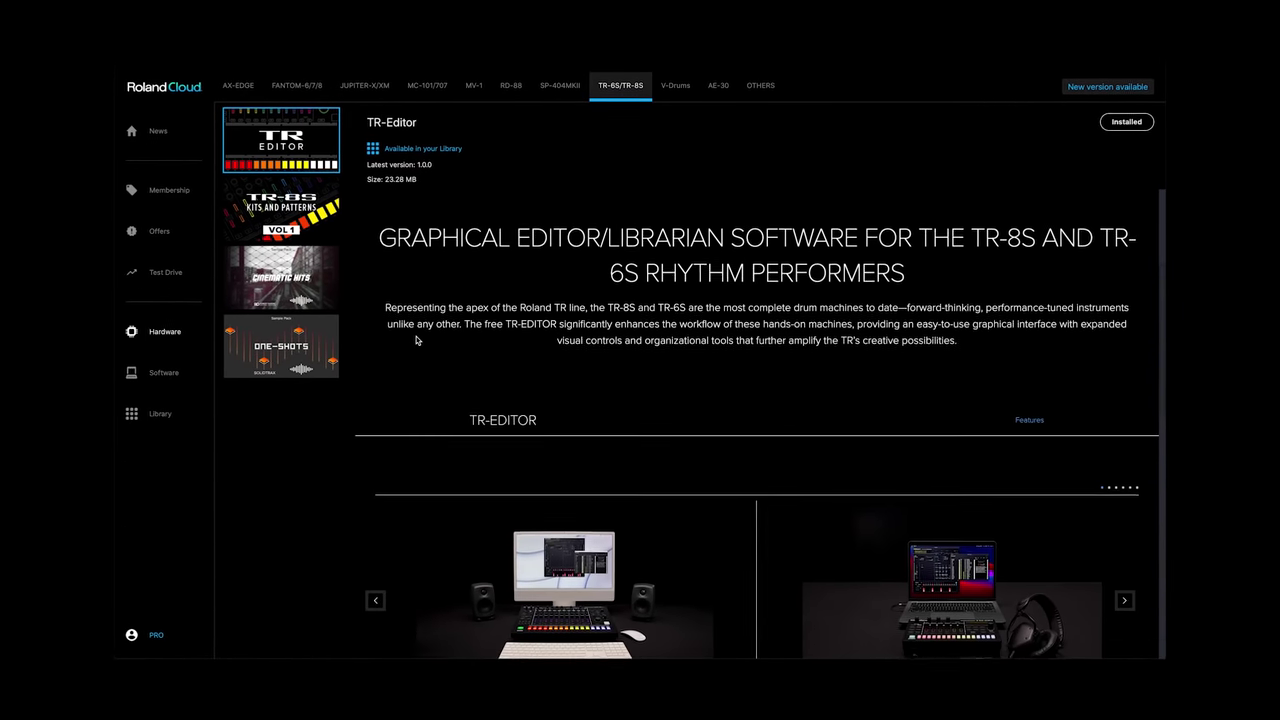
scroll(416, 336, down, 2)
scroll(414, 337, down, 1)
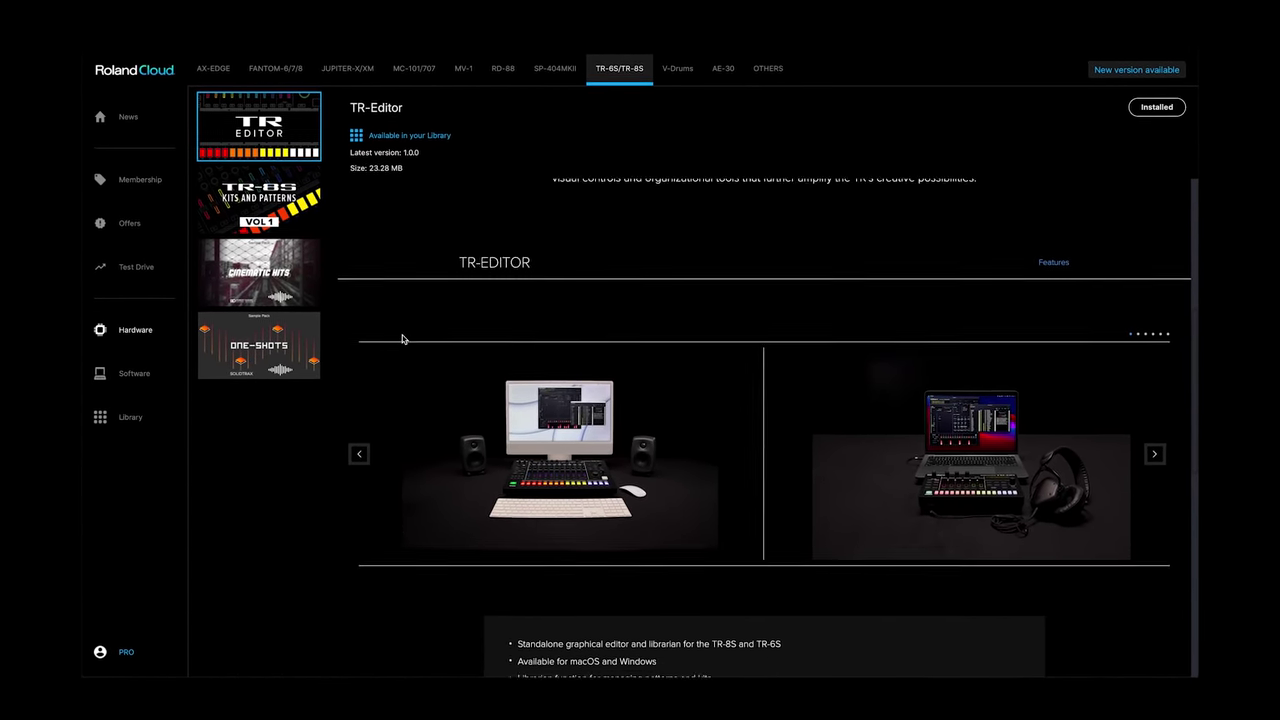
click(1154, 454)
click(1154, 454)
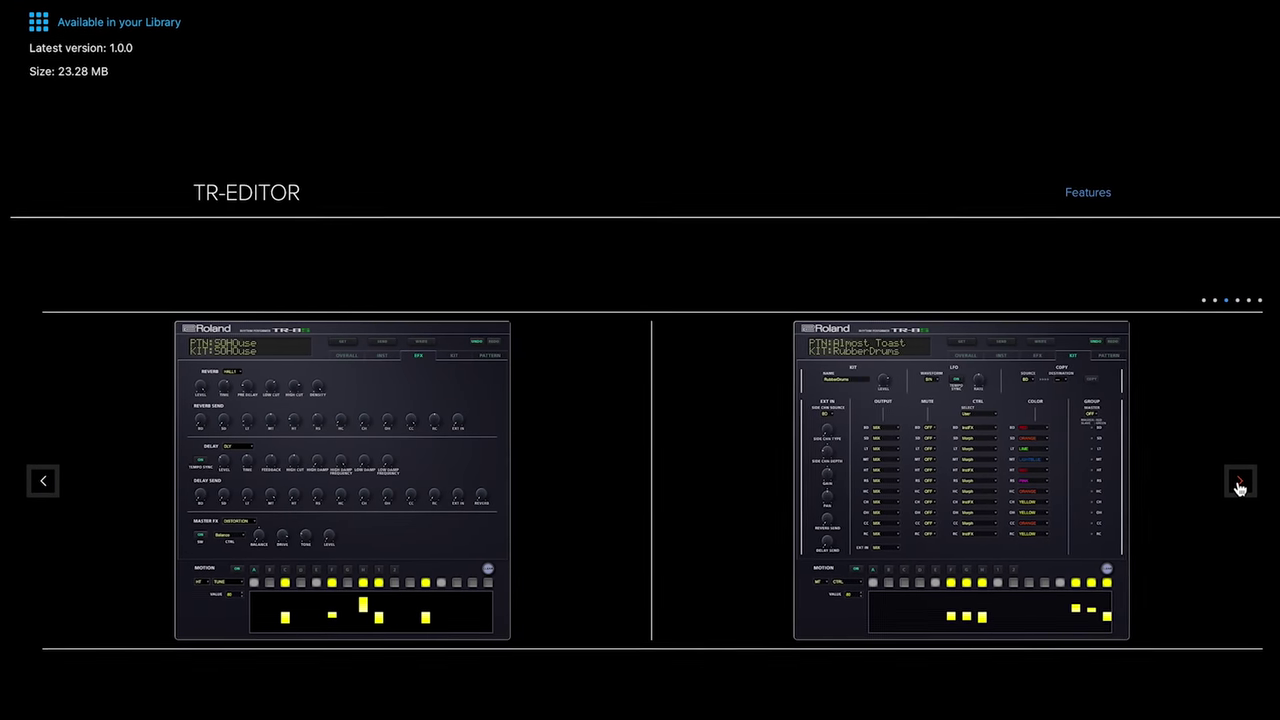
click(1239, 487)
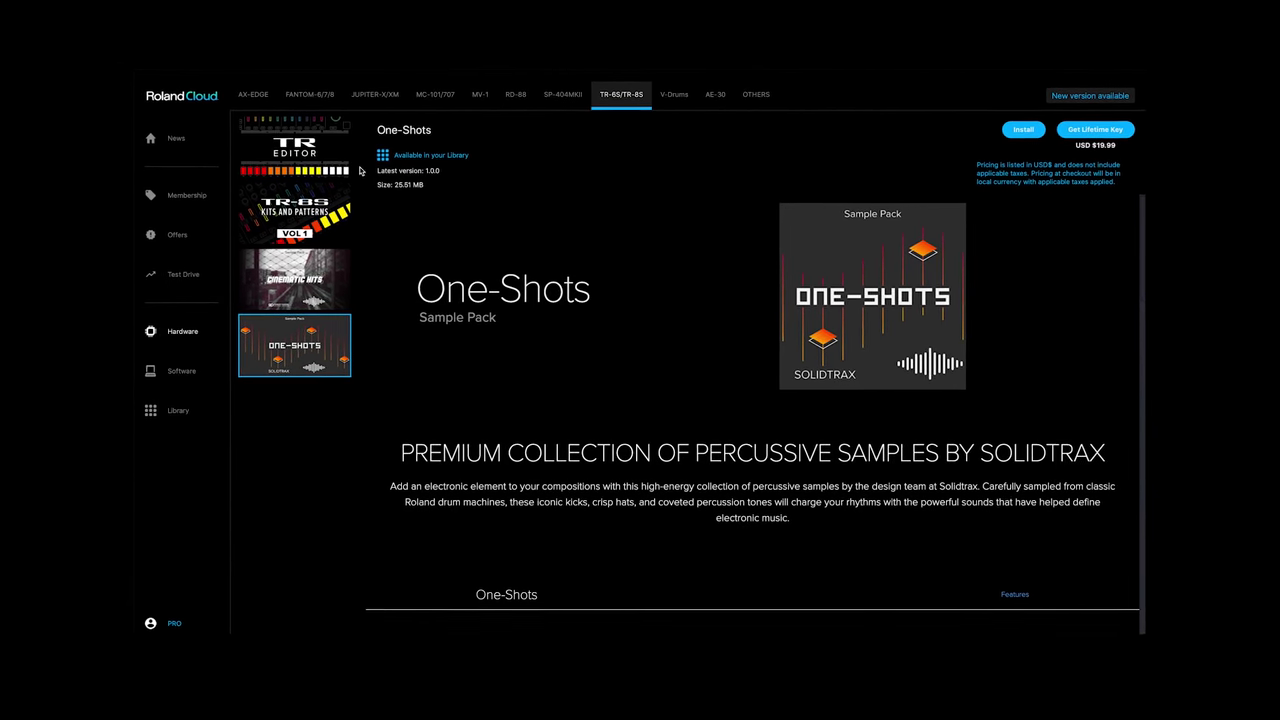
Step: Return to the TR-Editor page and view the AX-EDGE, then FANTOM-6/7/8 listings
click(340, 168)
click(251, 94)
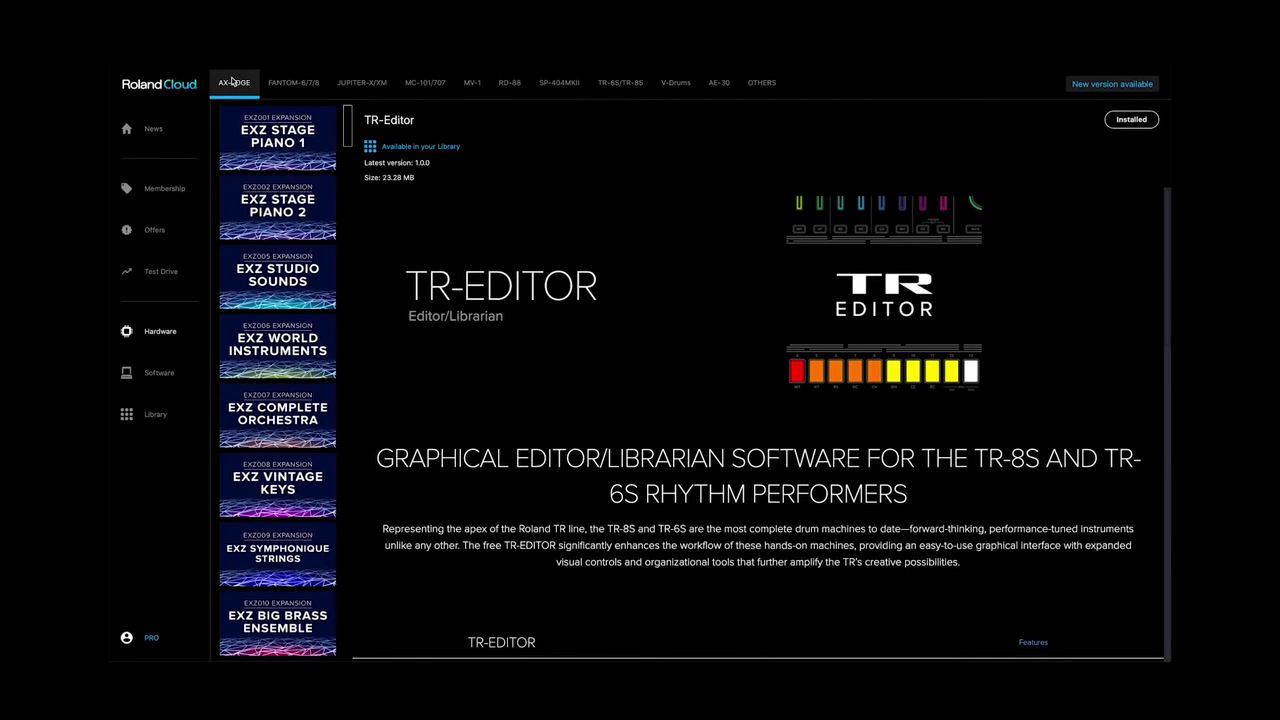
click(273, 84)
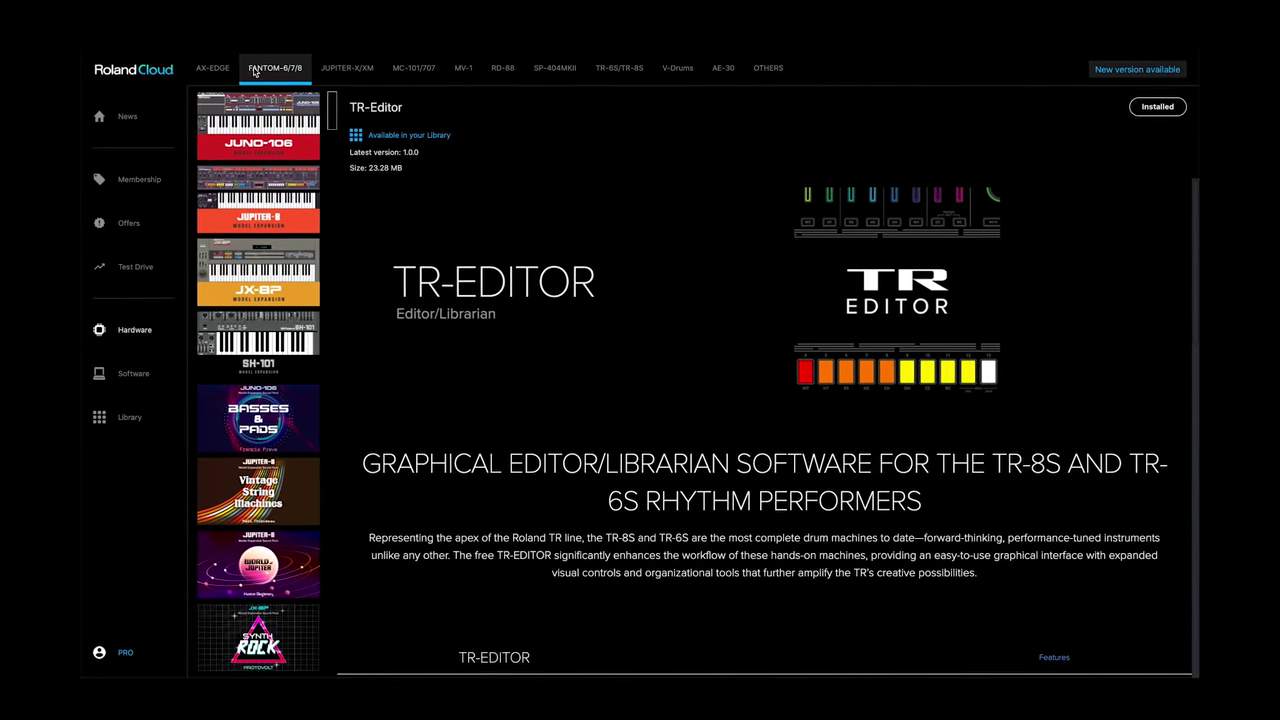